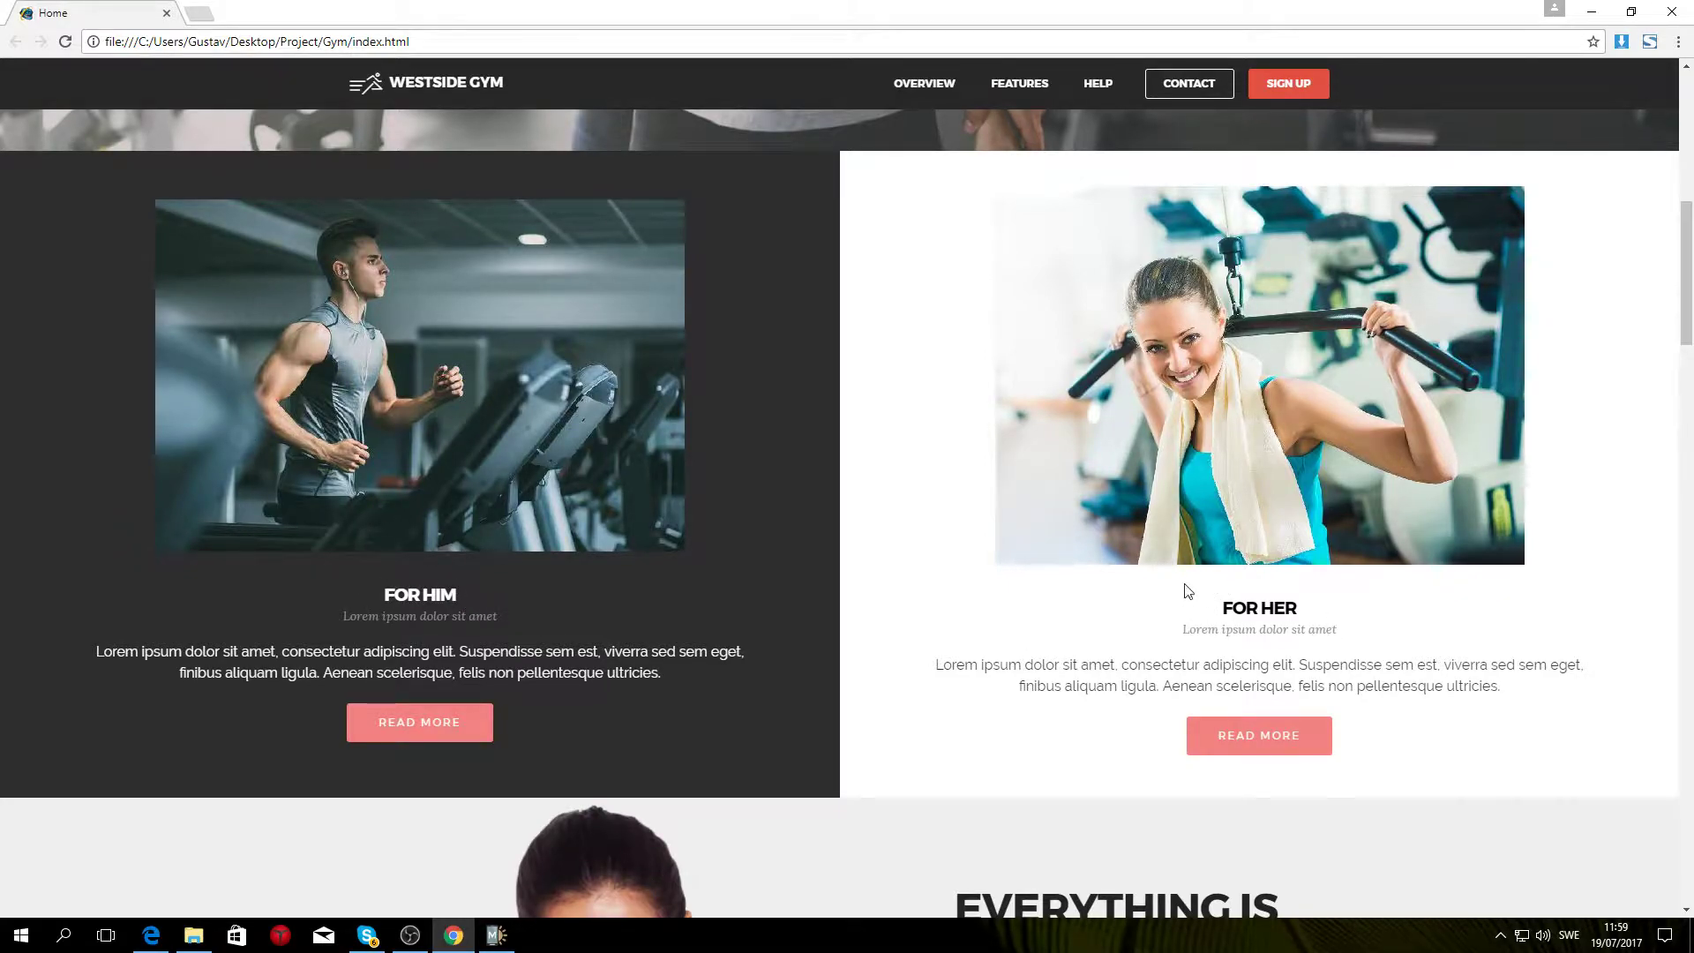
Step: Switch to Mobirise and add the four-column image features block with alternating dark and white columns below the Health Power Happiness intro
{"action": "scroll", "coordinate": [810, 693], "scroll_direction": "down", "scroll_amount": 6}
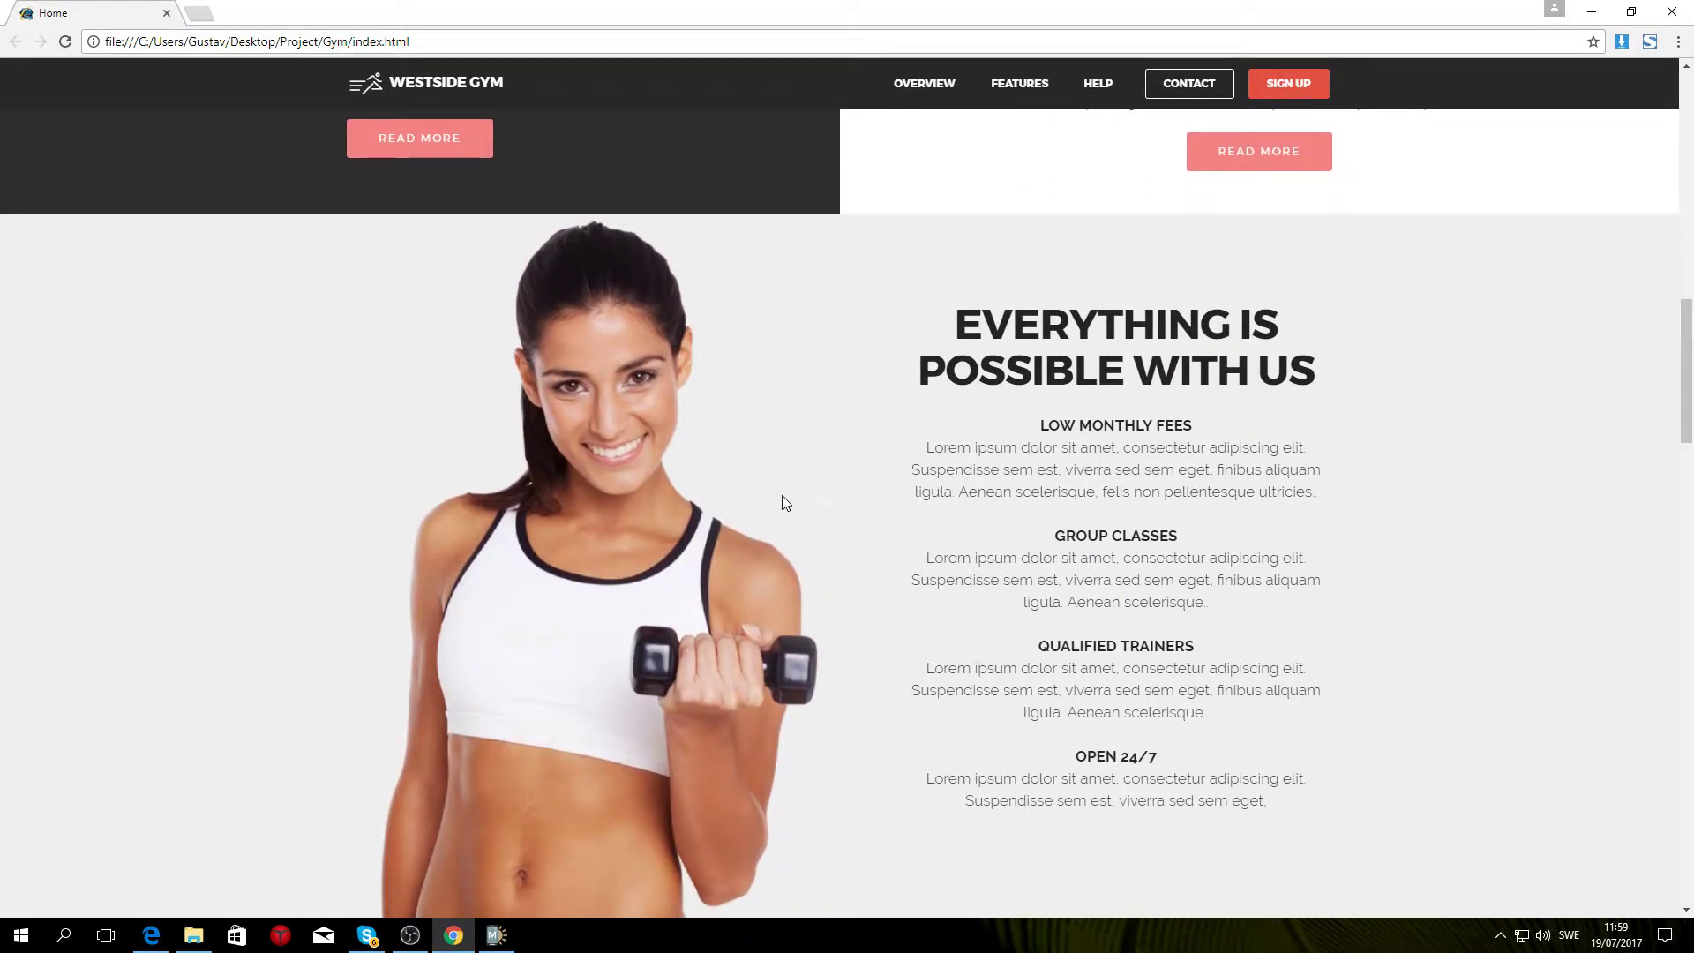
{"action": "left_click", "coordinate": [496, 934]}
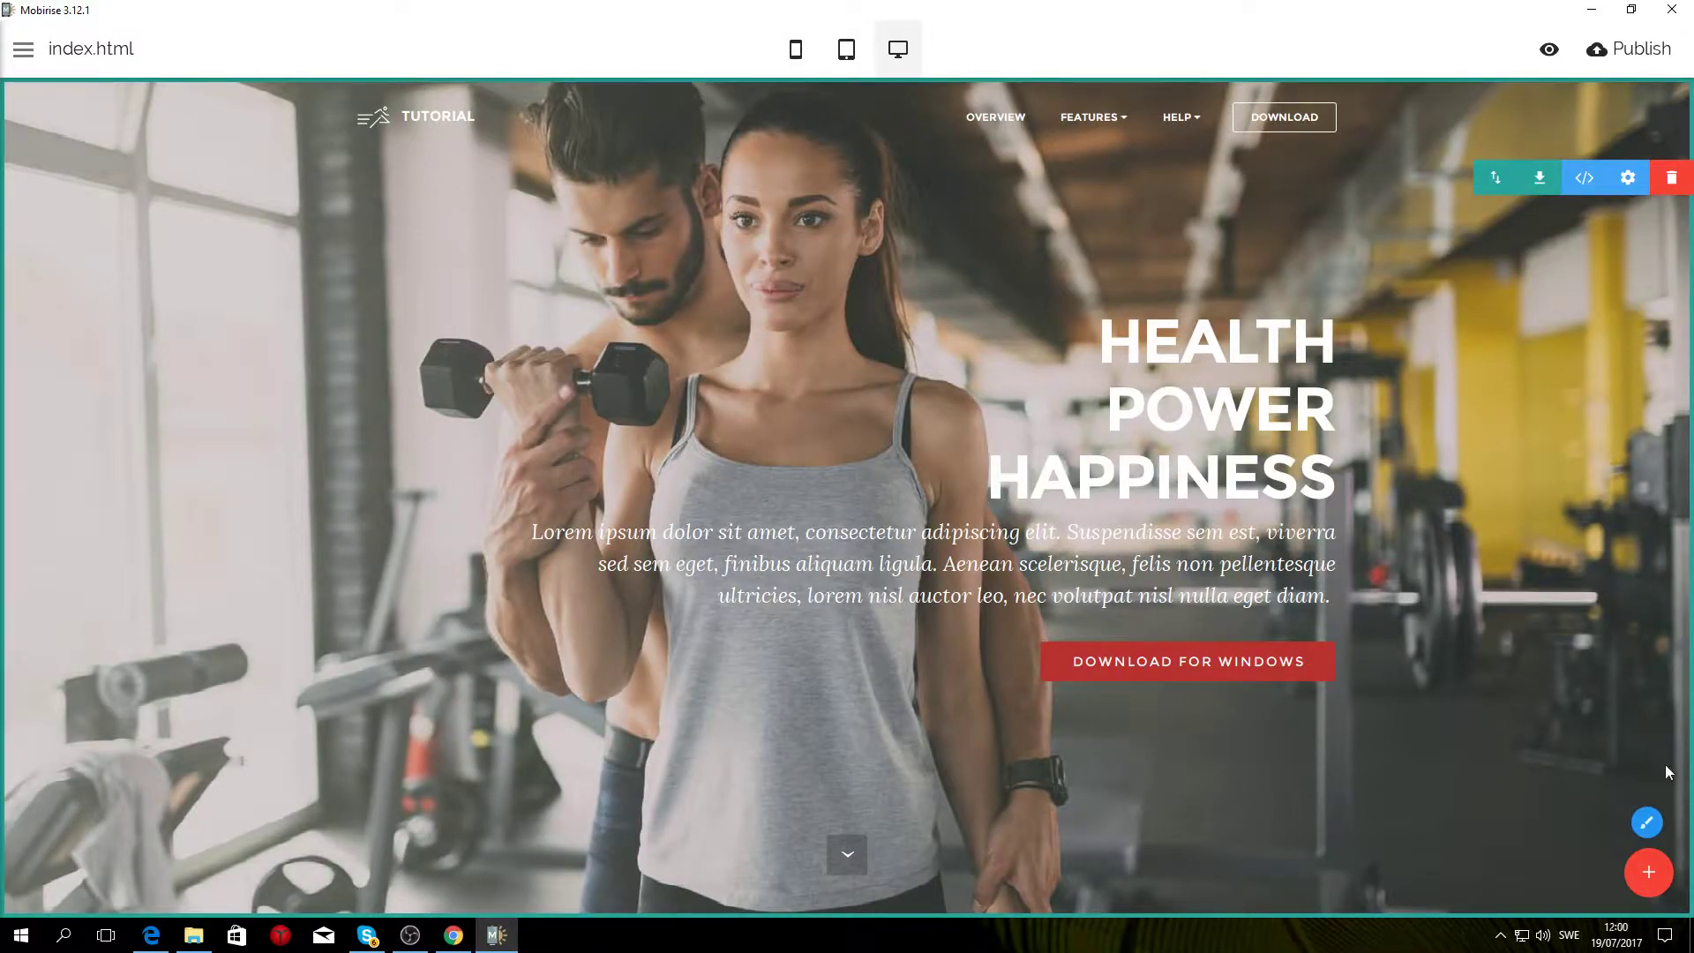
{"action": "left_click", "coordinate": [1649, 873]}
{"action": "scroll", "coordinate": [1632, 516], "scroll_direction": "down", "scroll_amount": 8}
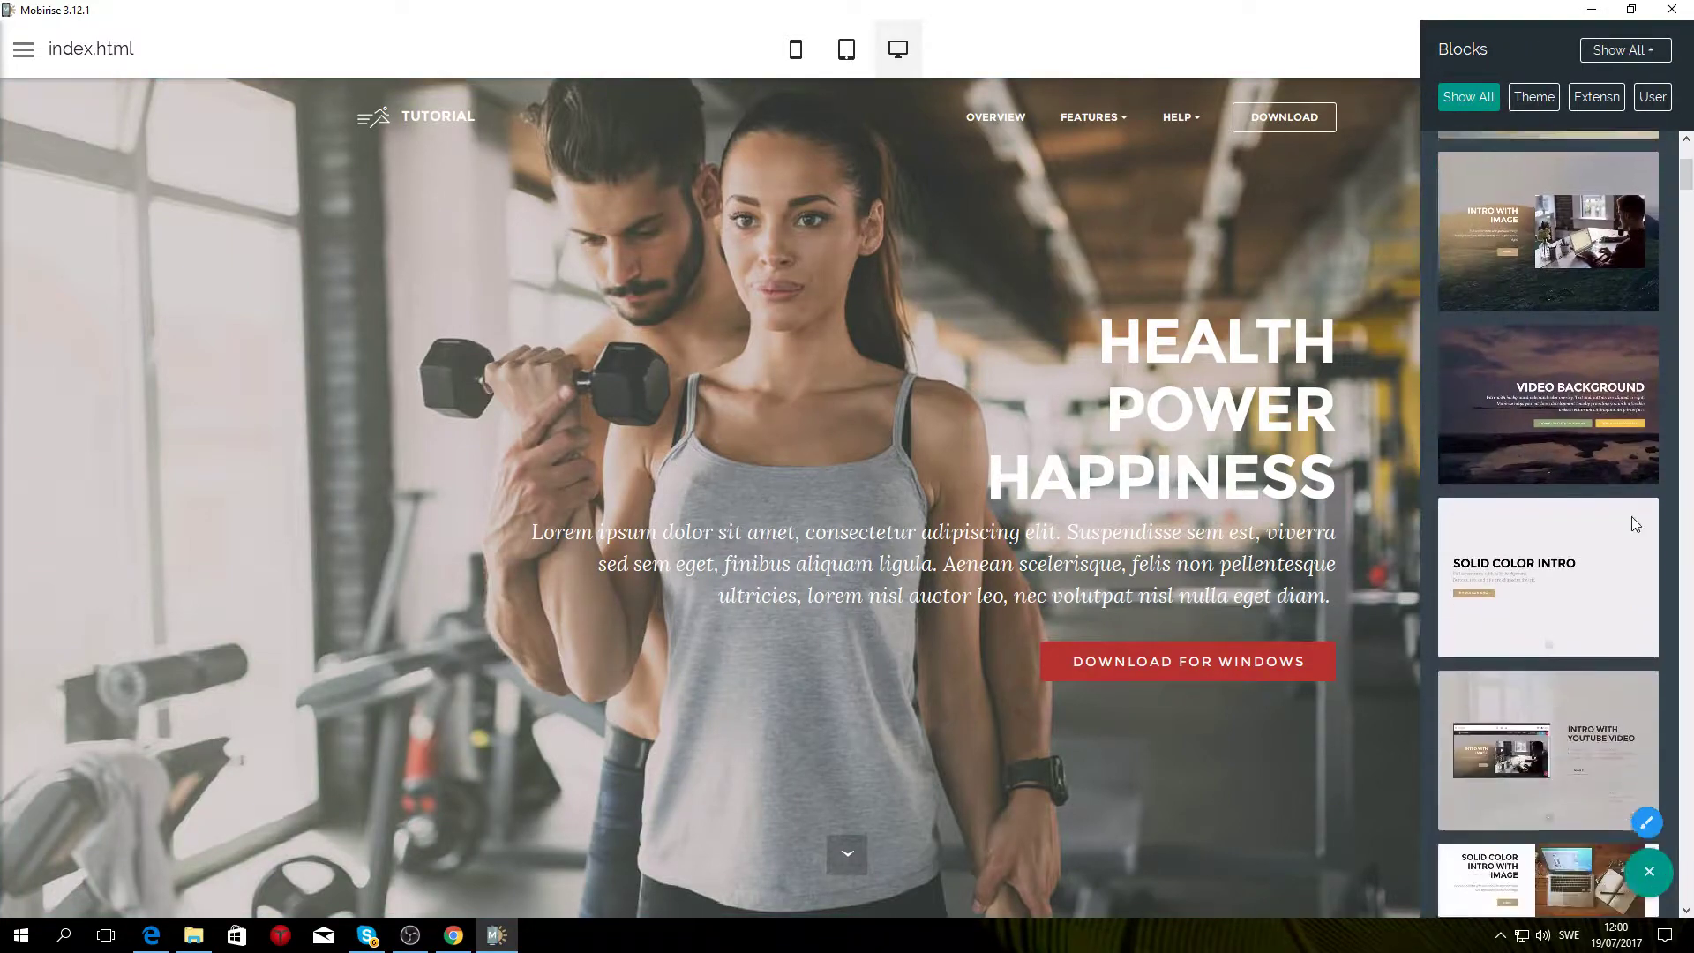
{"action": "scroll", "coordinate": [1632, 523], "scroll_direction": "down", "scroll_amount": 15}
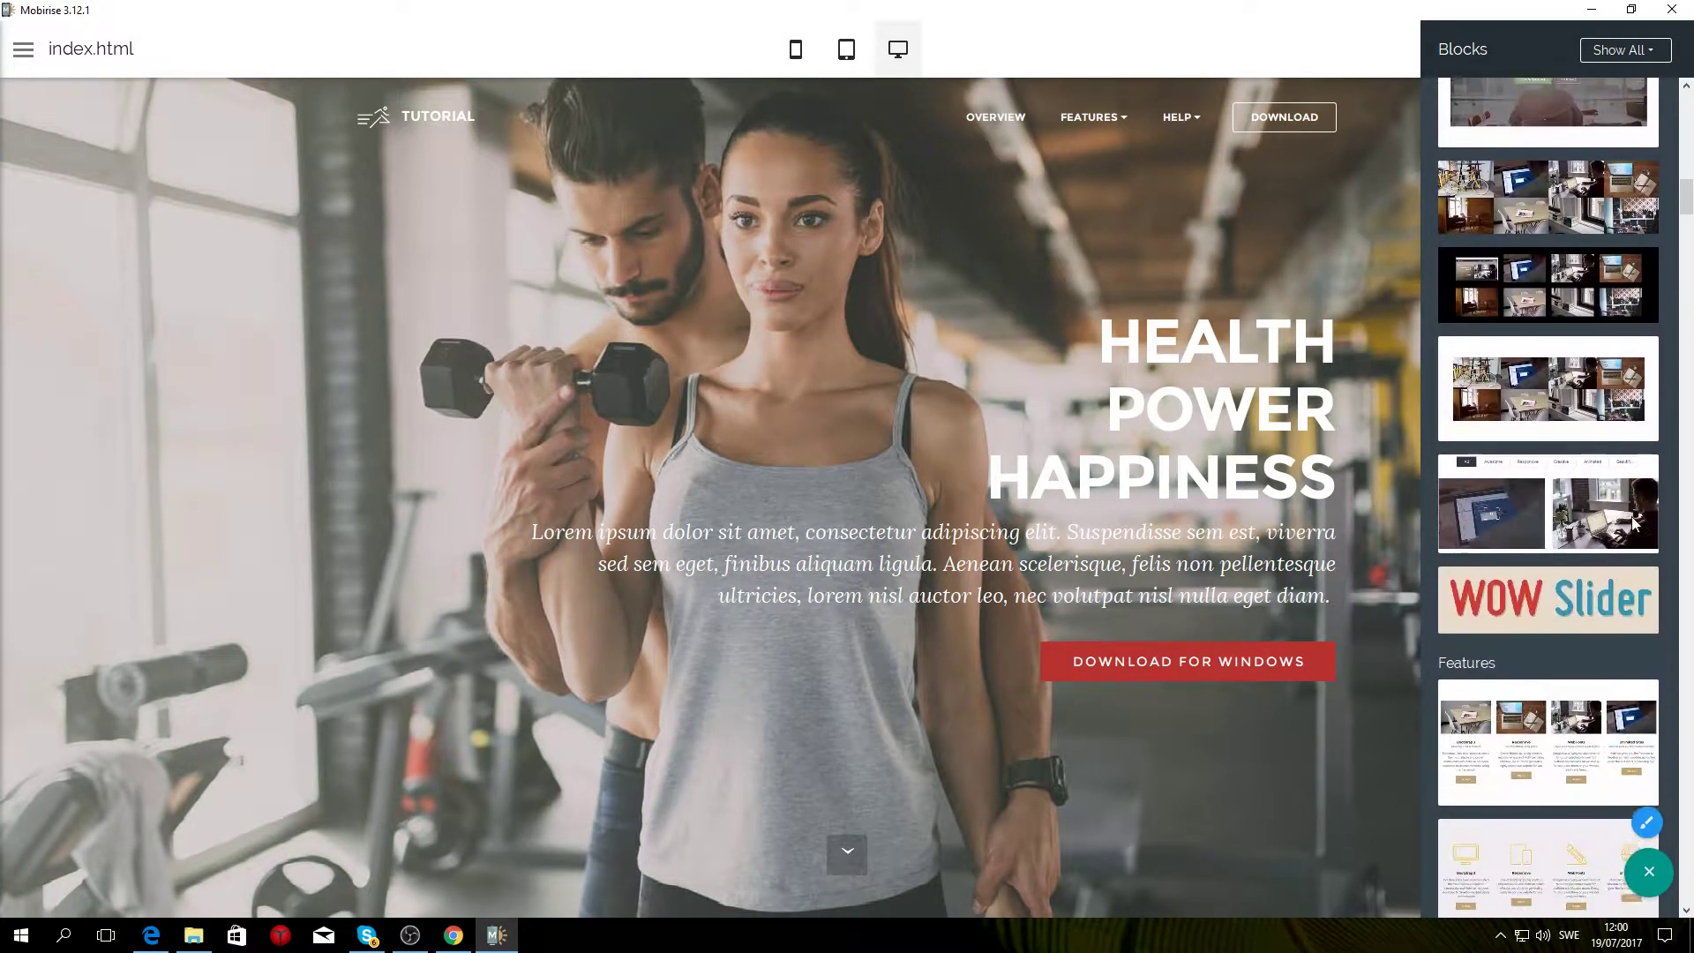
{"action": "scroll", "coordinate": [1633, 523], "scroll_direction": "down", "scroll_amount": 6}
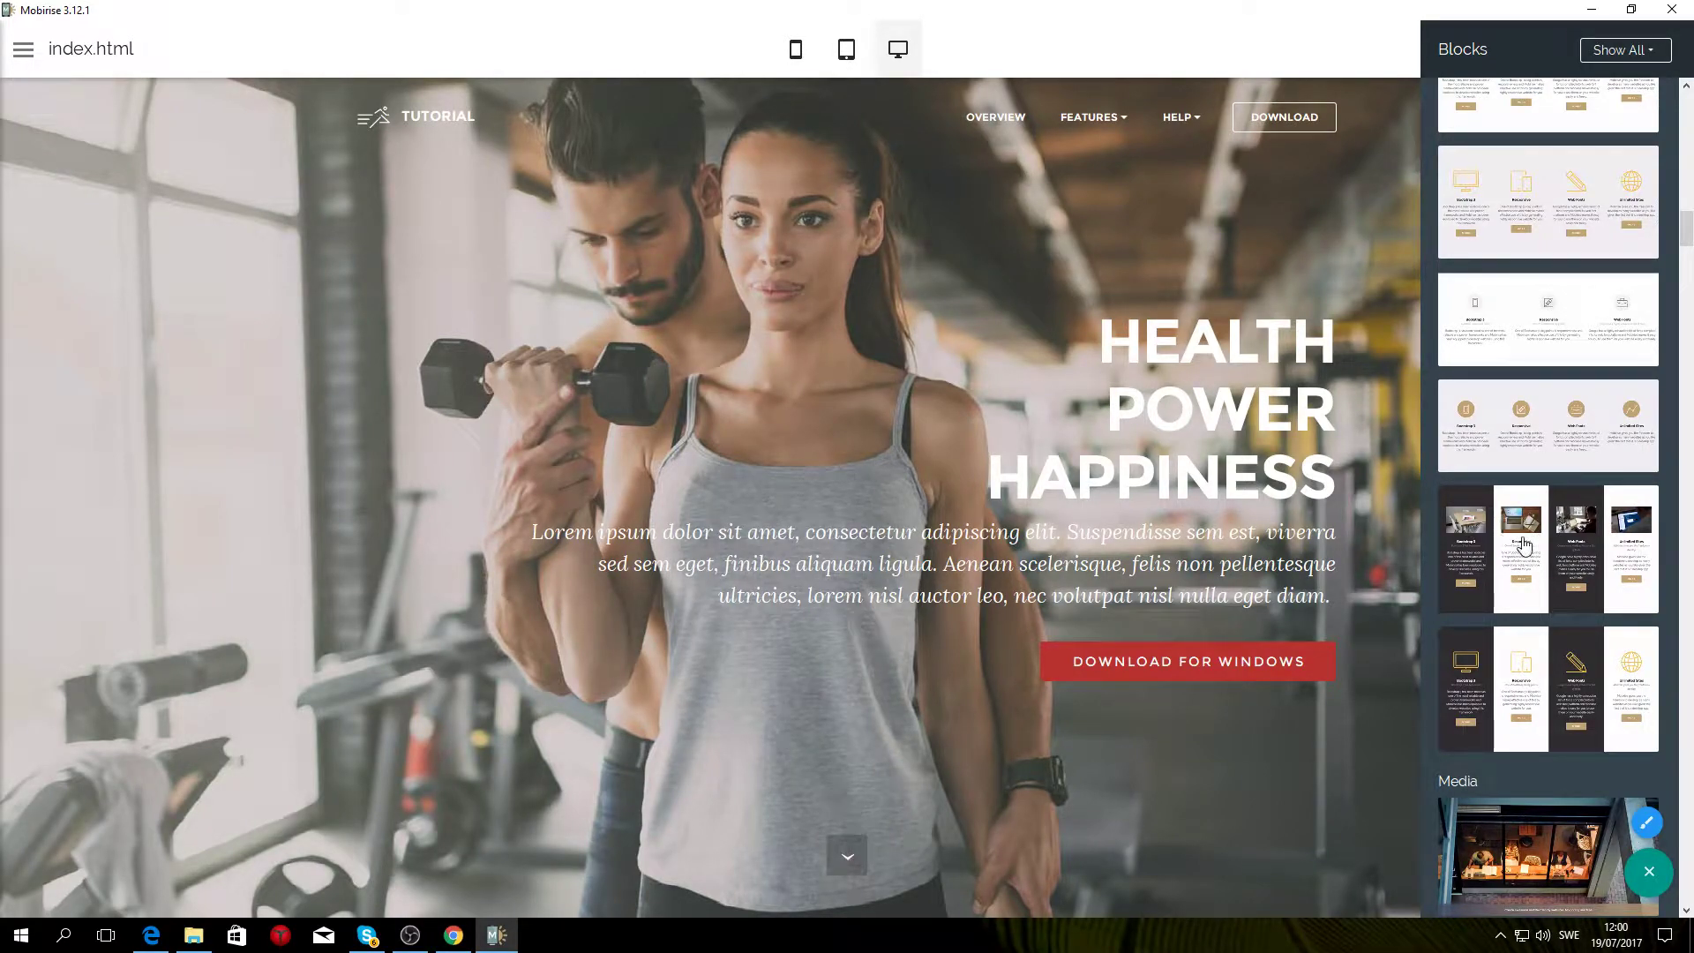
{"action": "left_click_drag", "start_coordinate": [1537, 540], "coordinate": [582, 644]}
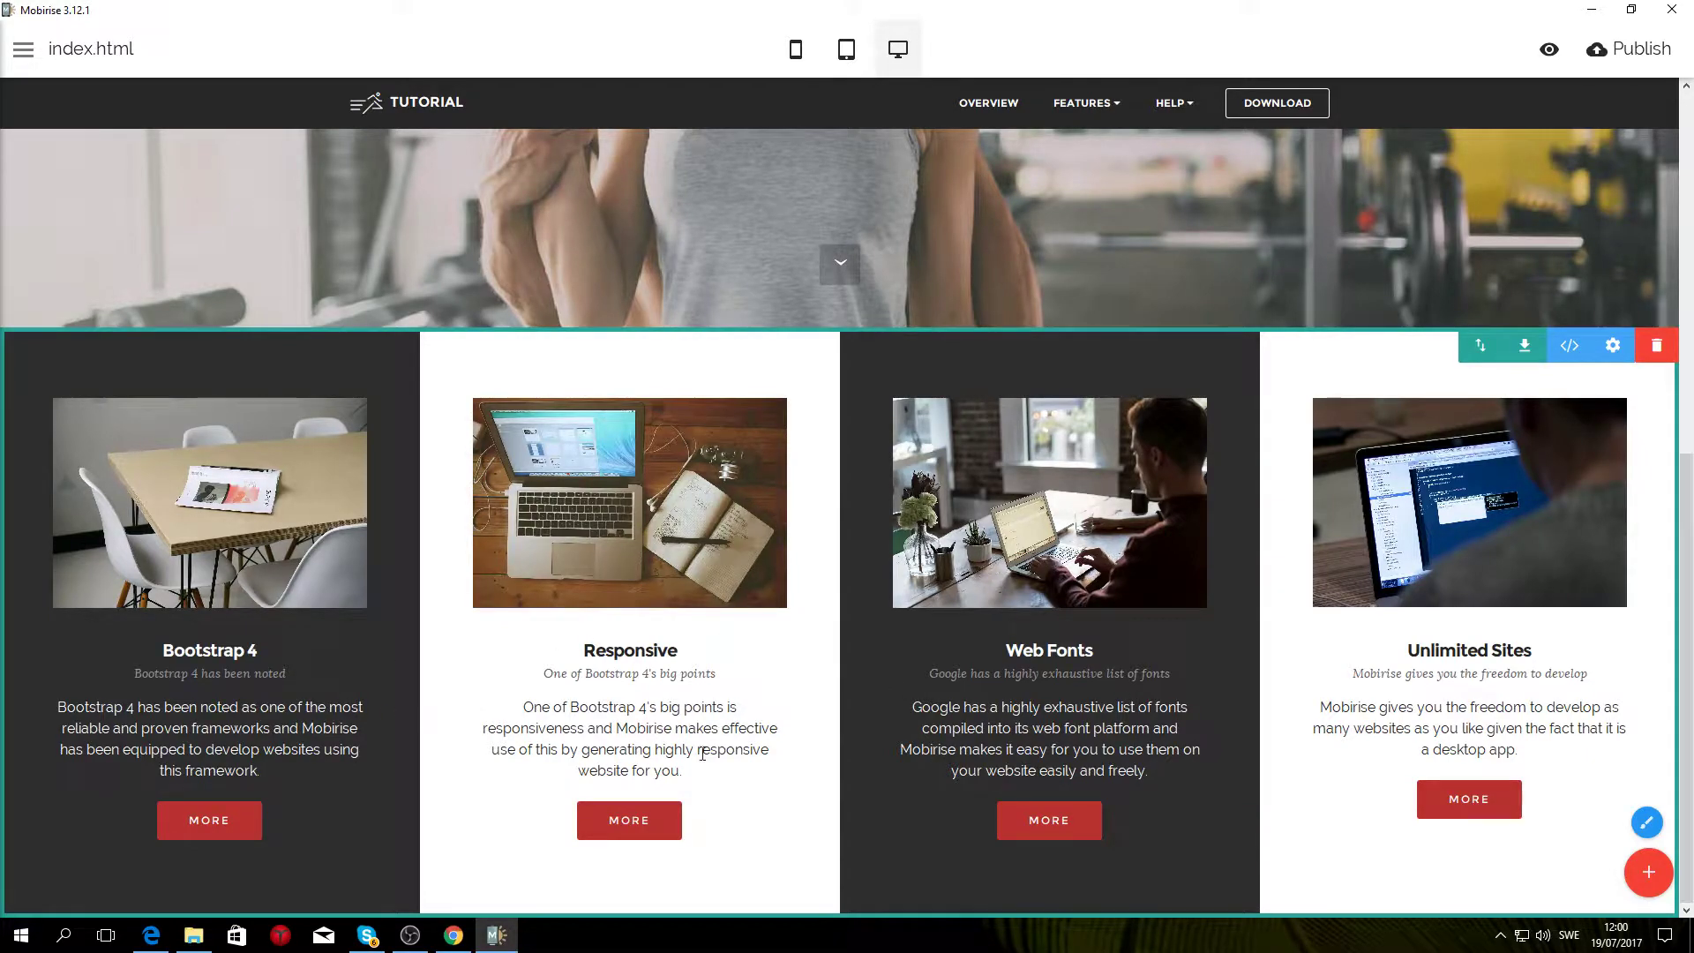
Step: Set the number of columns in the new features block to 2
{"action": "left_click", "coordinate": [1615, 347]}
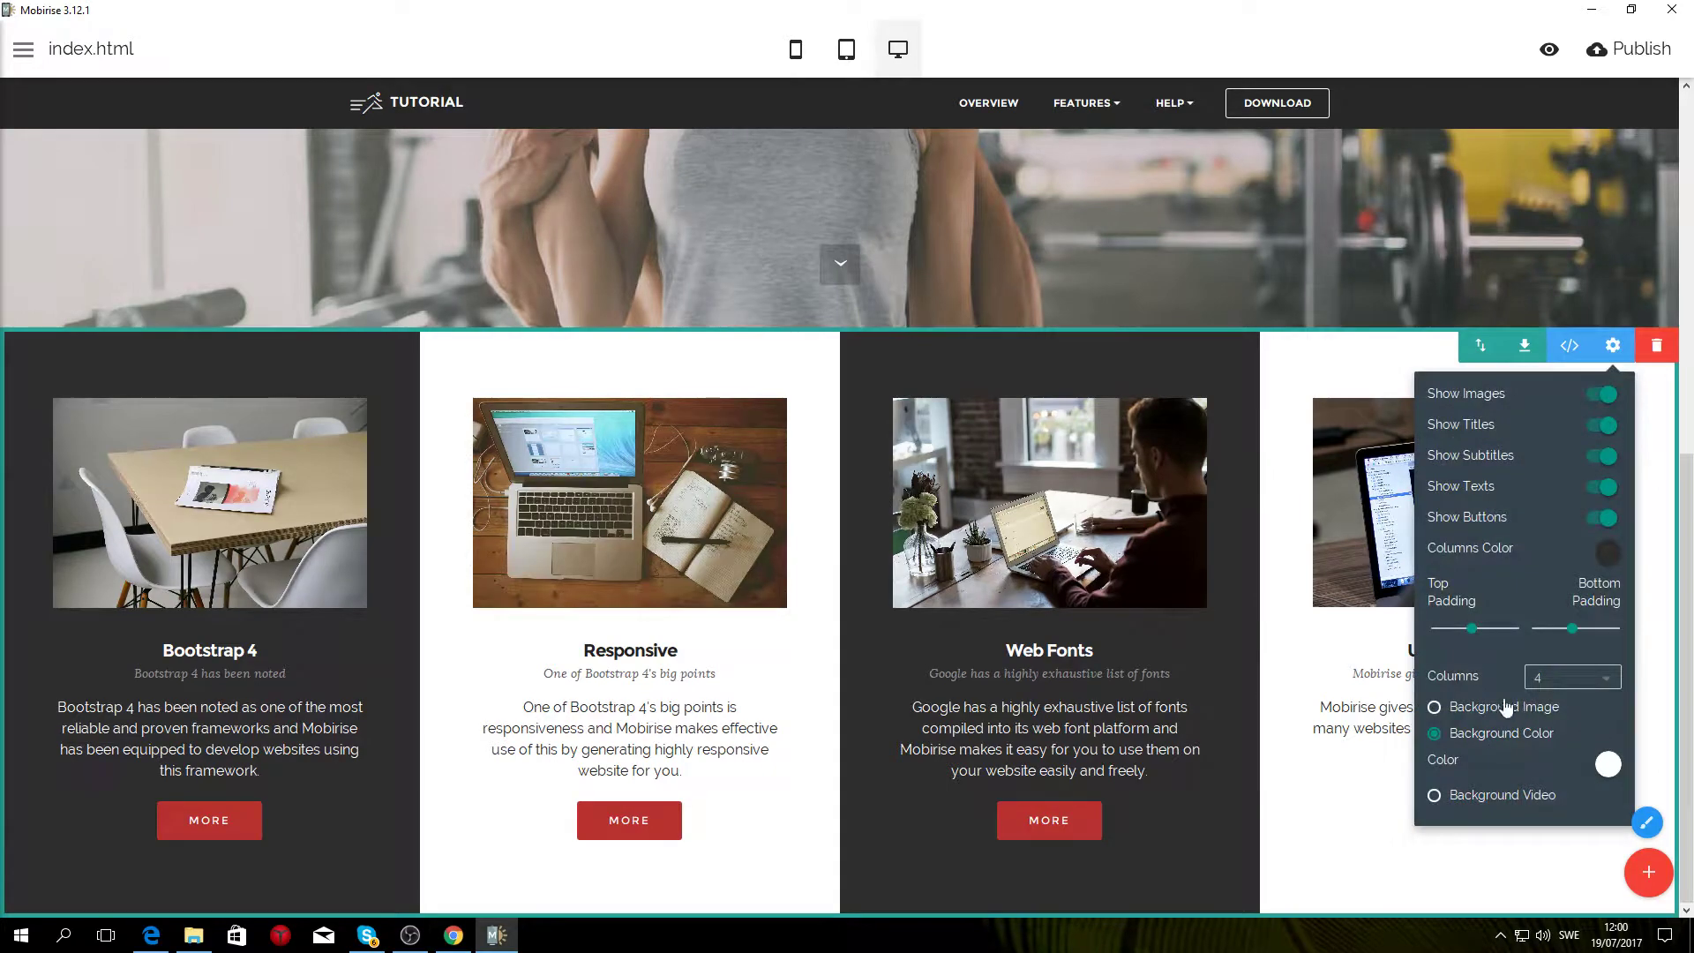
{"action": "left_click", "coordinate": [1571, 677]}
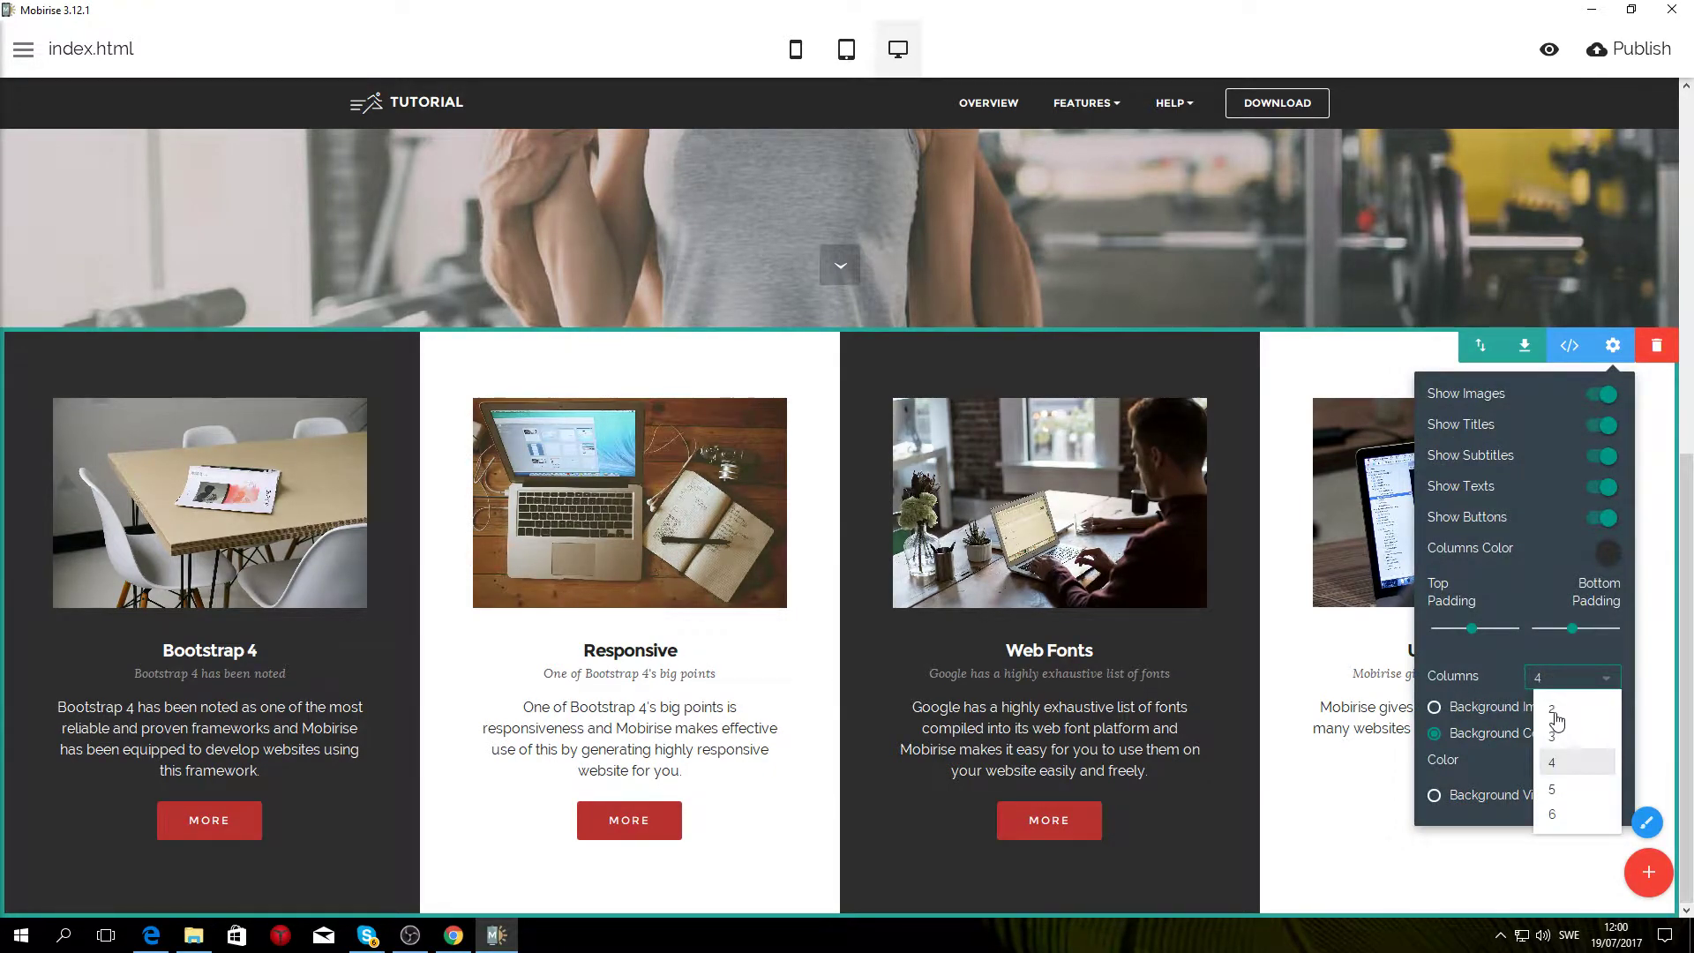
{"action": "left_click", "coordinate": [1562, 711]}
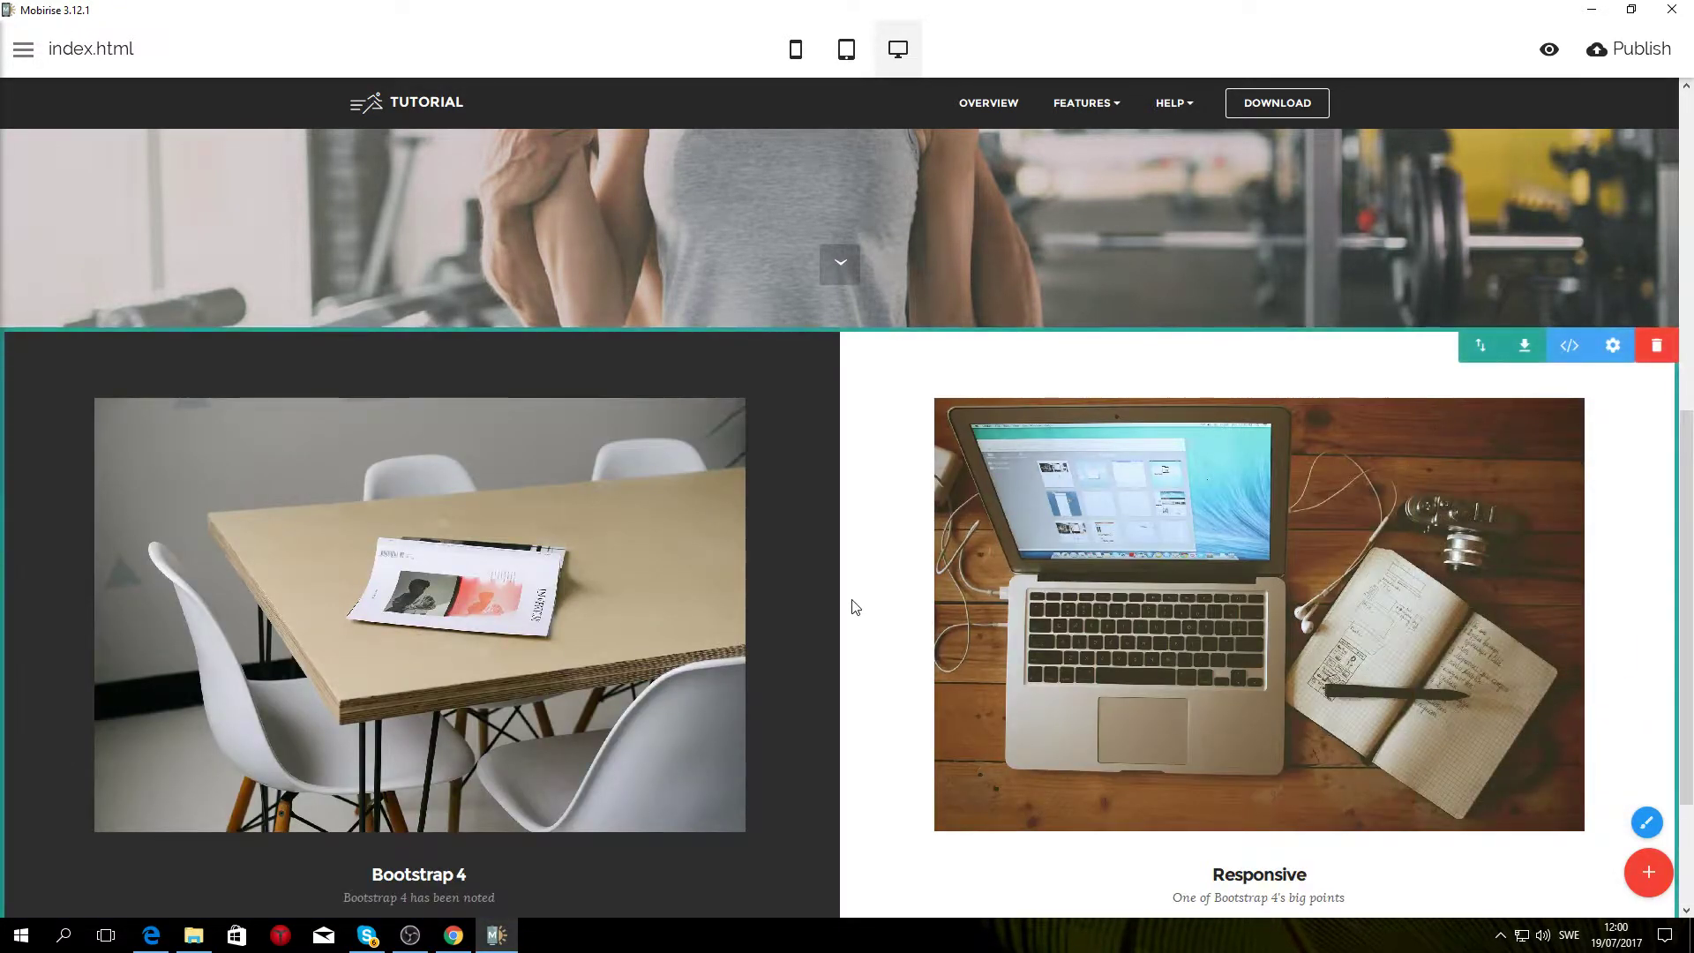
Step: Replace the table image in the Bootstrap 4 column with day-6.jpg from the GymTutorial folder
{"action": "scroll", "coordinate": [852, 604], "scroll_direction": "down", "scroll_amount": 1}
{"action": "scroll", "coordinate": [853, 605], "scroll_direction": "down", "scroll_amount": 1}
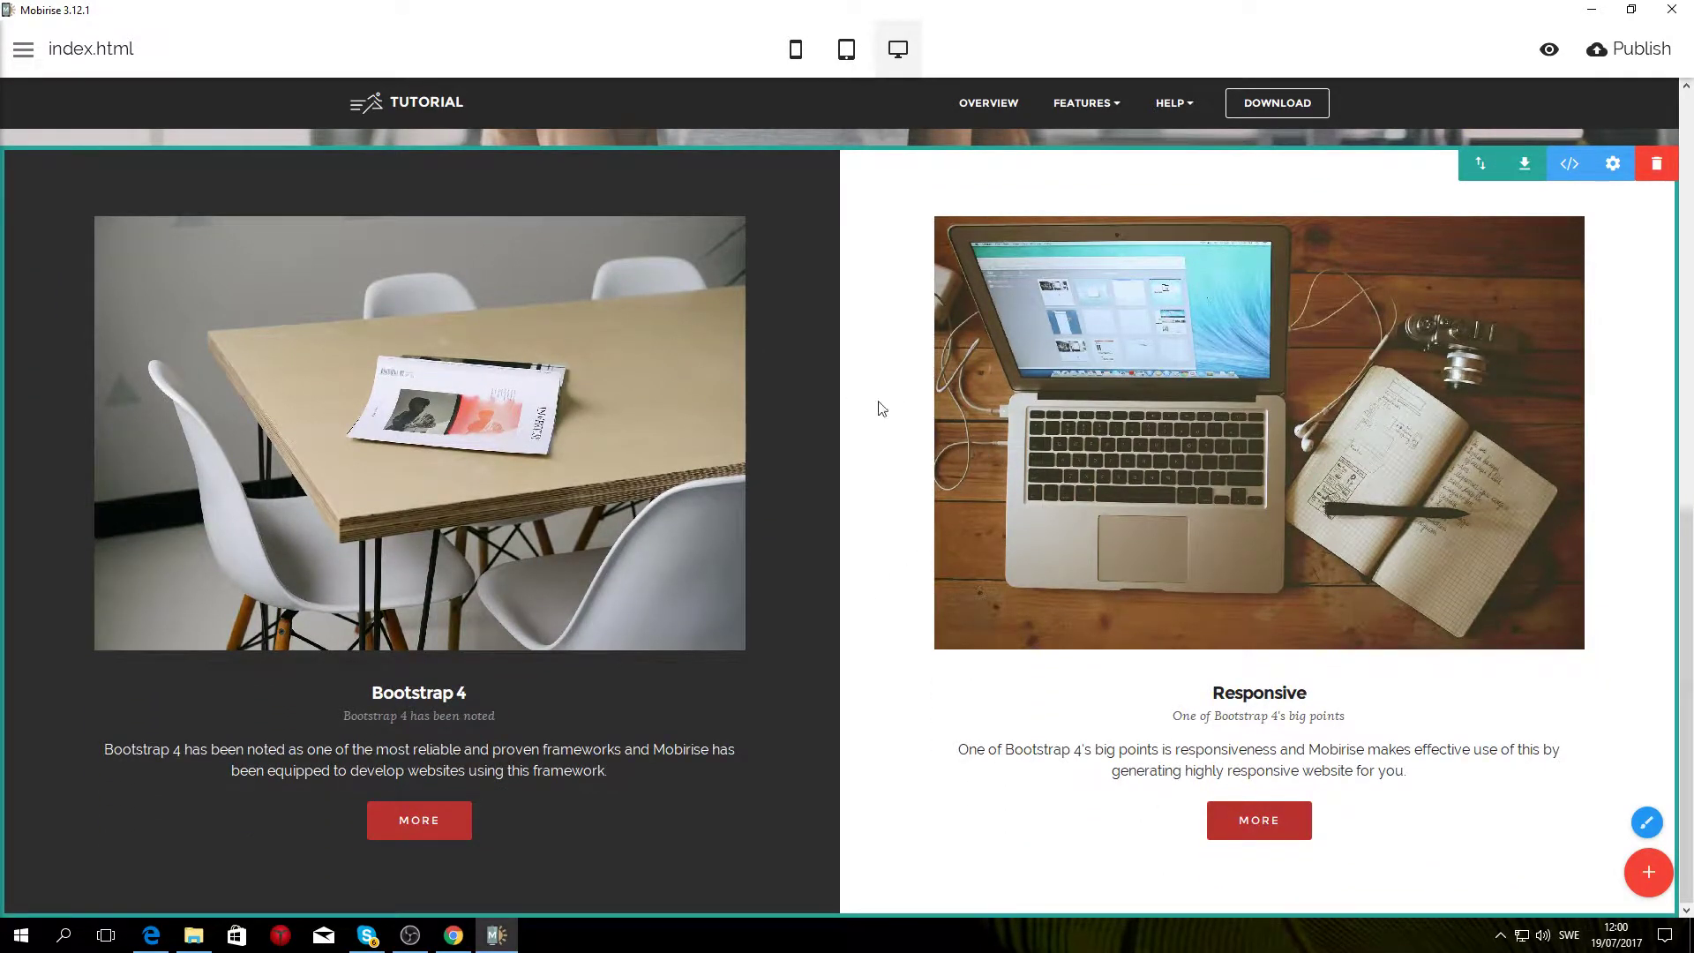
{"action": "left_click", "coordinate": [510, 393]}
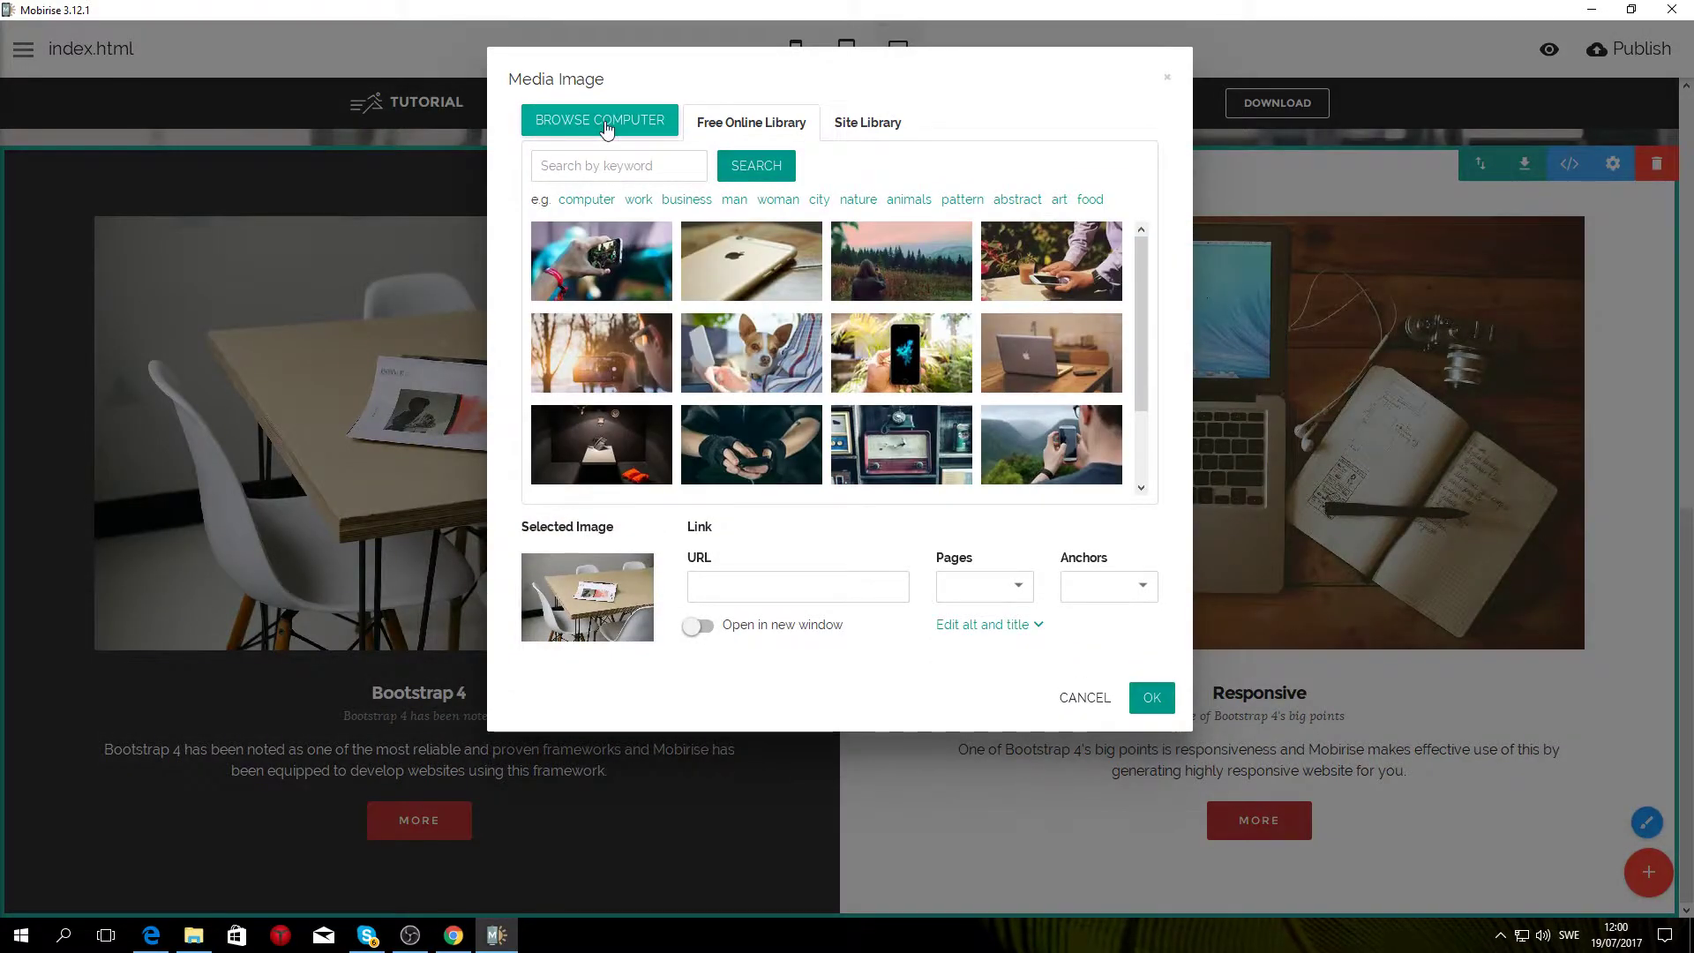
{"action": "left_click", "coordinate": [605, 129]}
{"action": "left_click", "coordinate": [399, 188]}
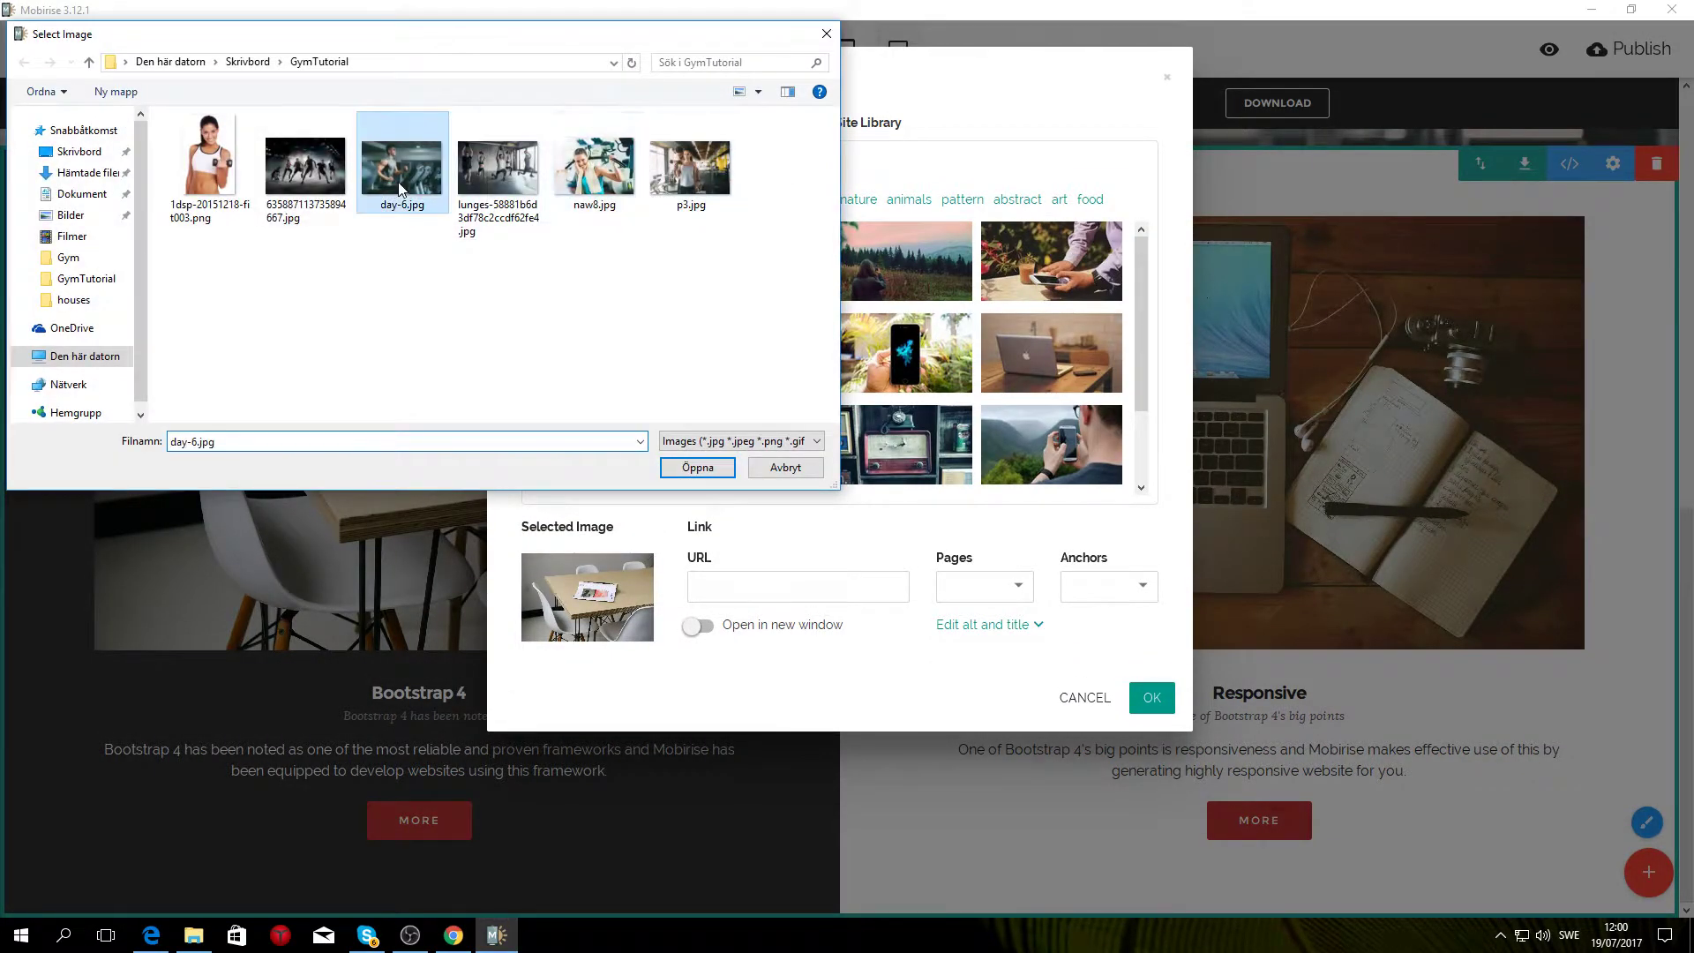
{"action": "left_click", "coordinate": [697, 467]}
{"action": "left_click", "coordinate": [1151, 697]}
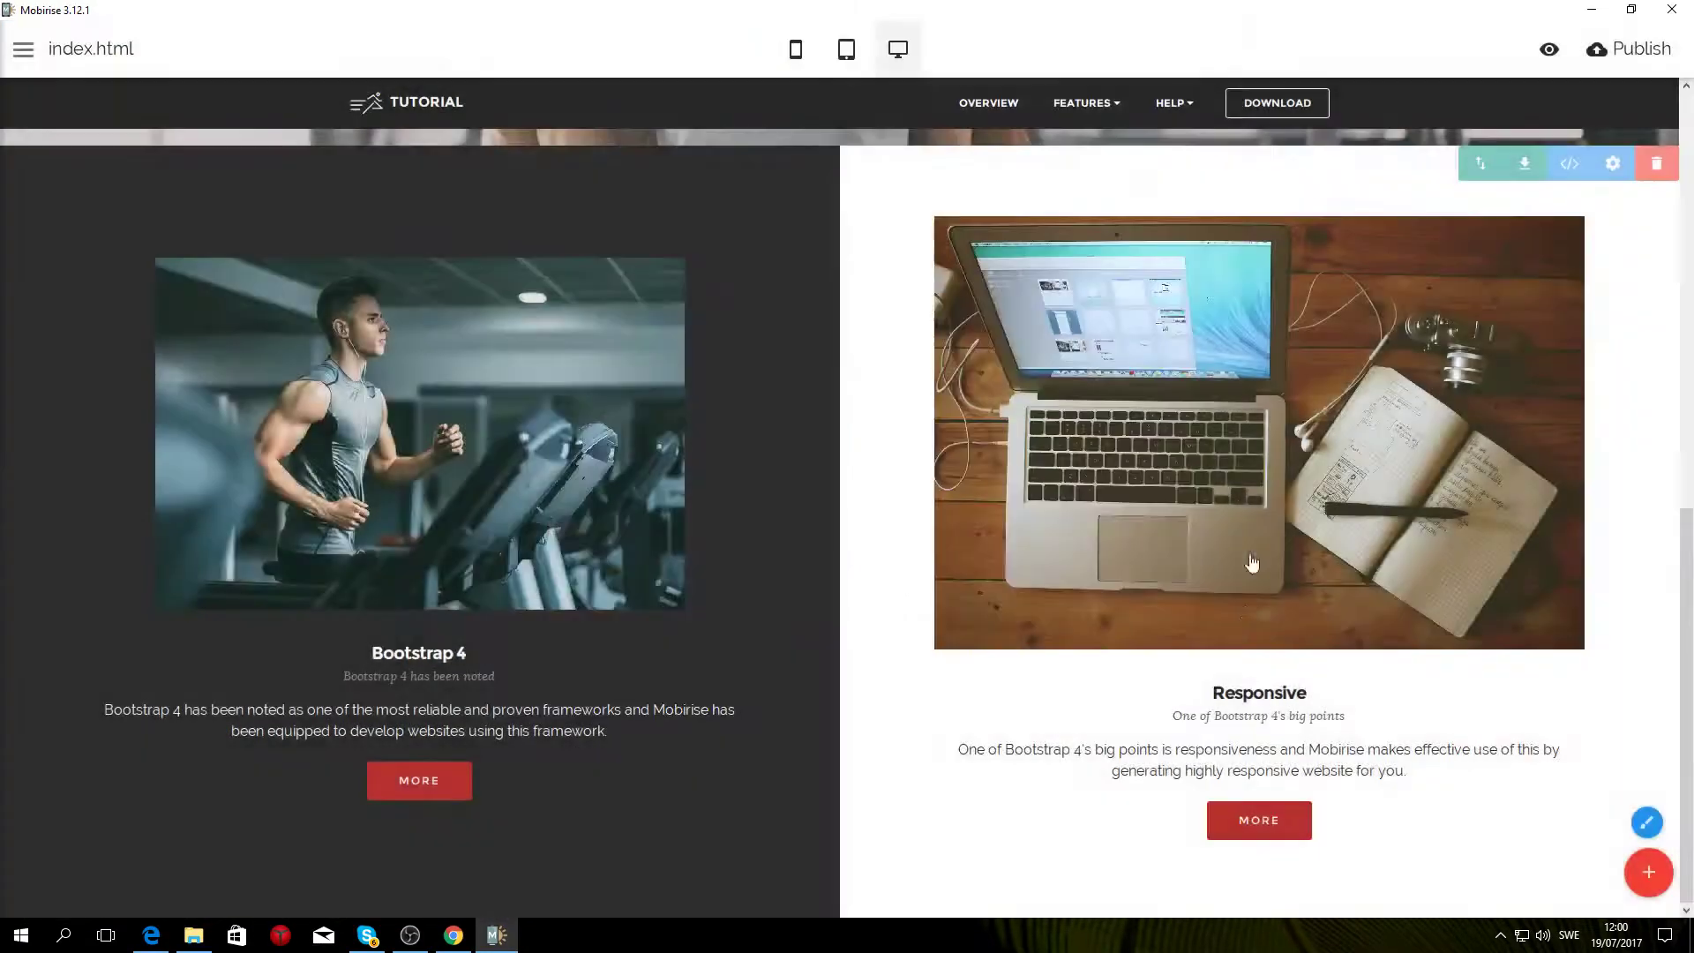
Step: Replace the laptop image in the Responsive column with naw8.jpg from the GymTutorial folder
{"action": "left_click", "coordinate": [1204, 426]}
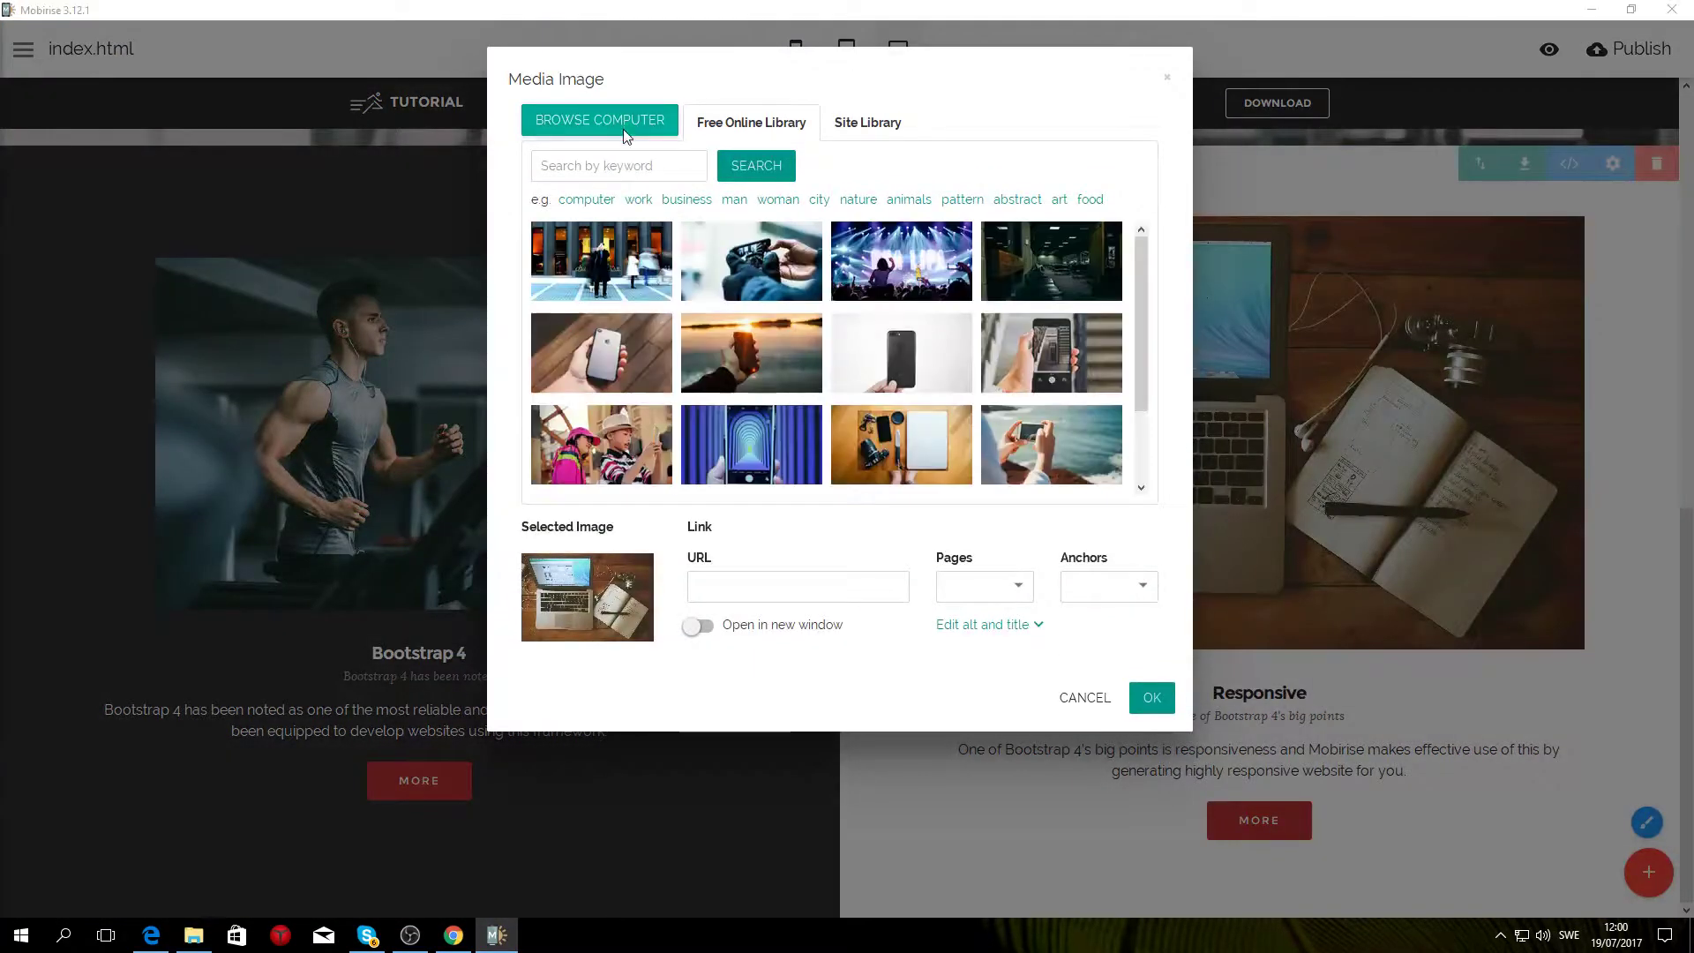
{"action": "left_click", "coordinate": [623, 124]}
{"action": "left_click", "coordinate": [598, 157]}
{"action": "left_click", "coordinate": [697, 467]}
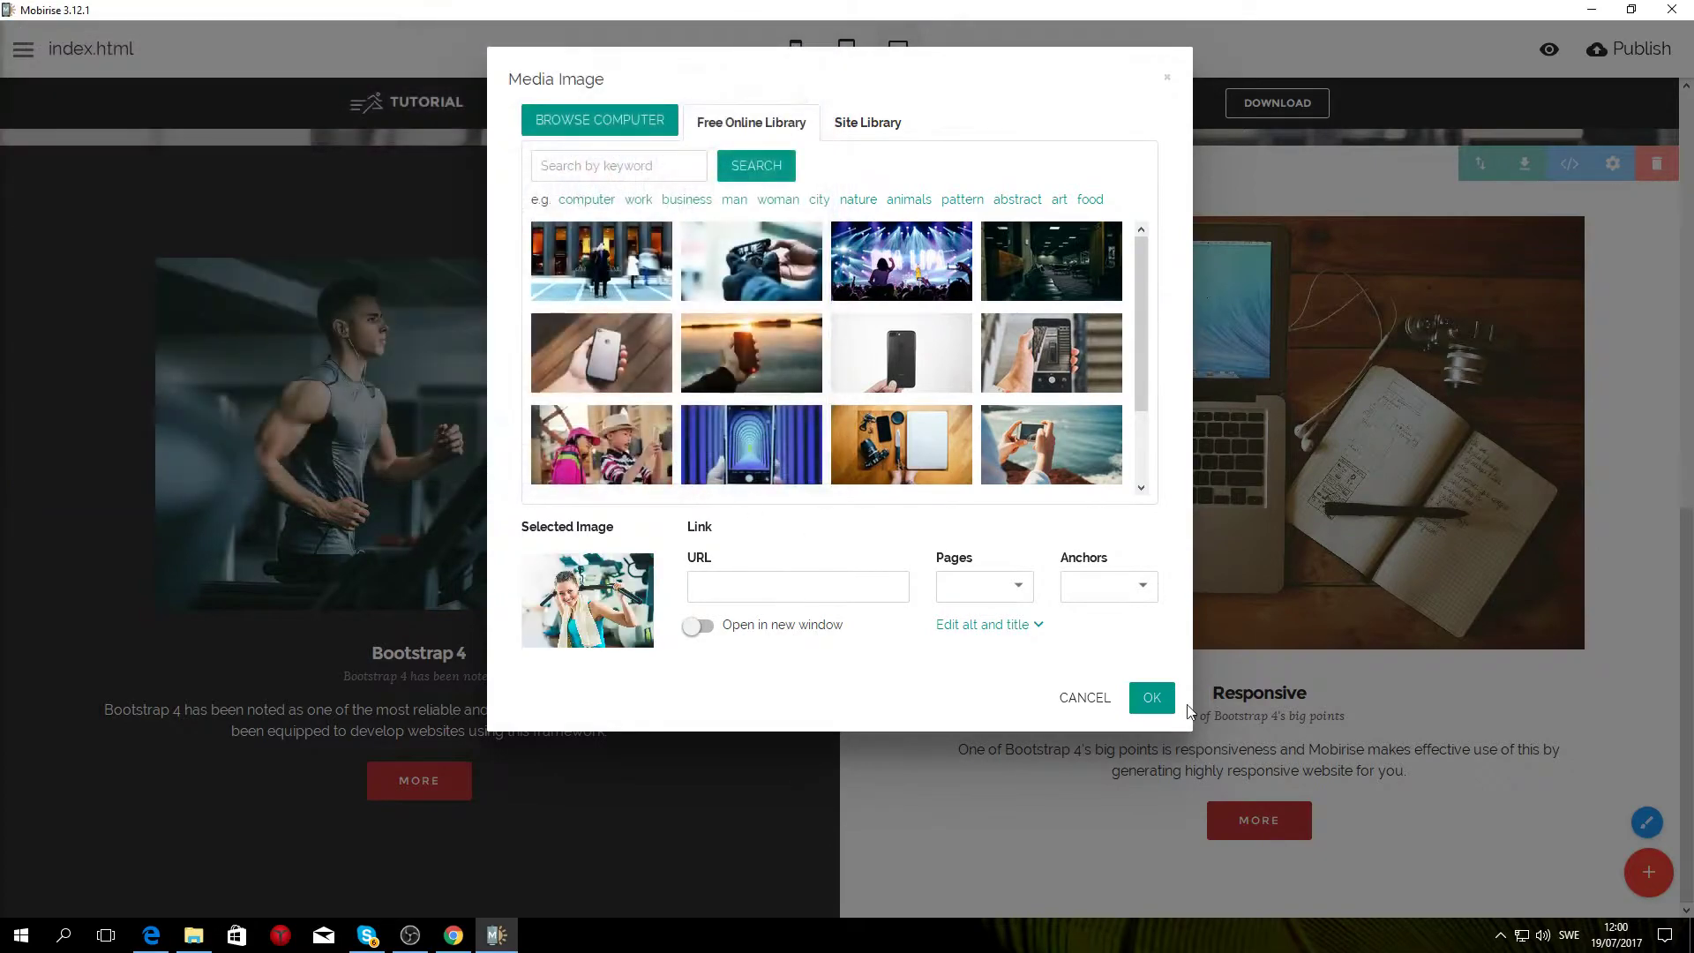
{"action": "left_click", "coordinate": [1163, 704]}
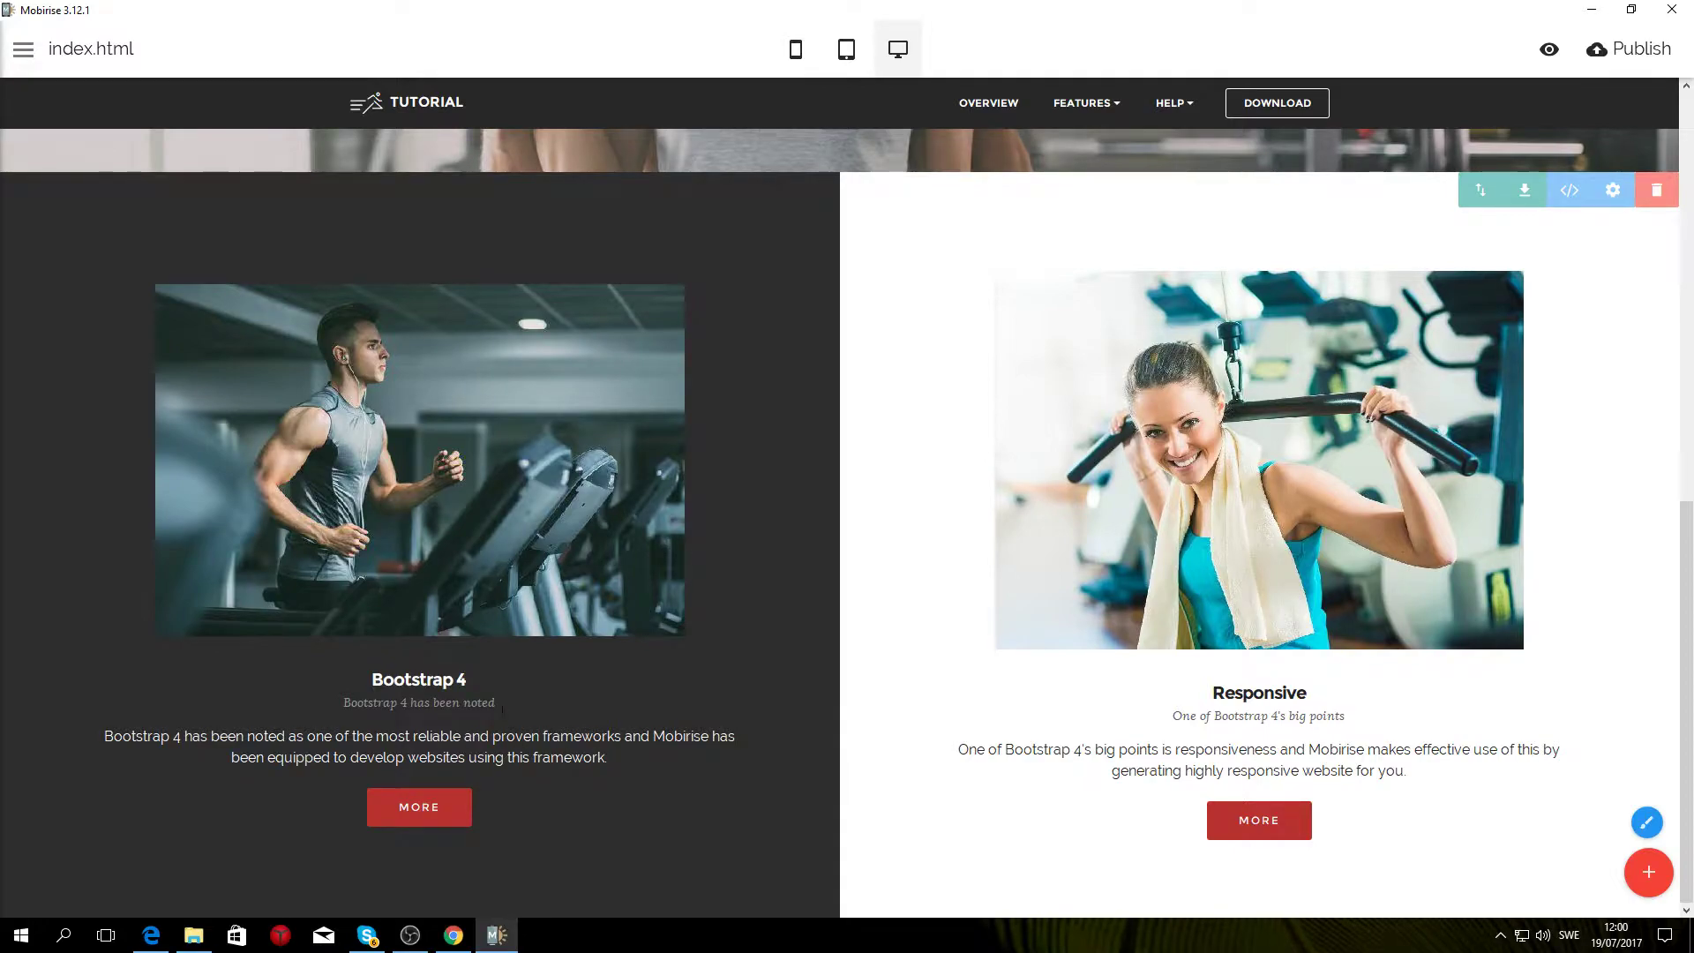
Step: Retitle the dark column as FOR HIM and the white column as FOR HER
{"action": "triple_click", "coordinate": [469, 679]}
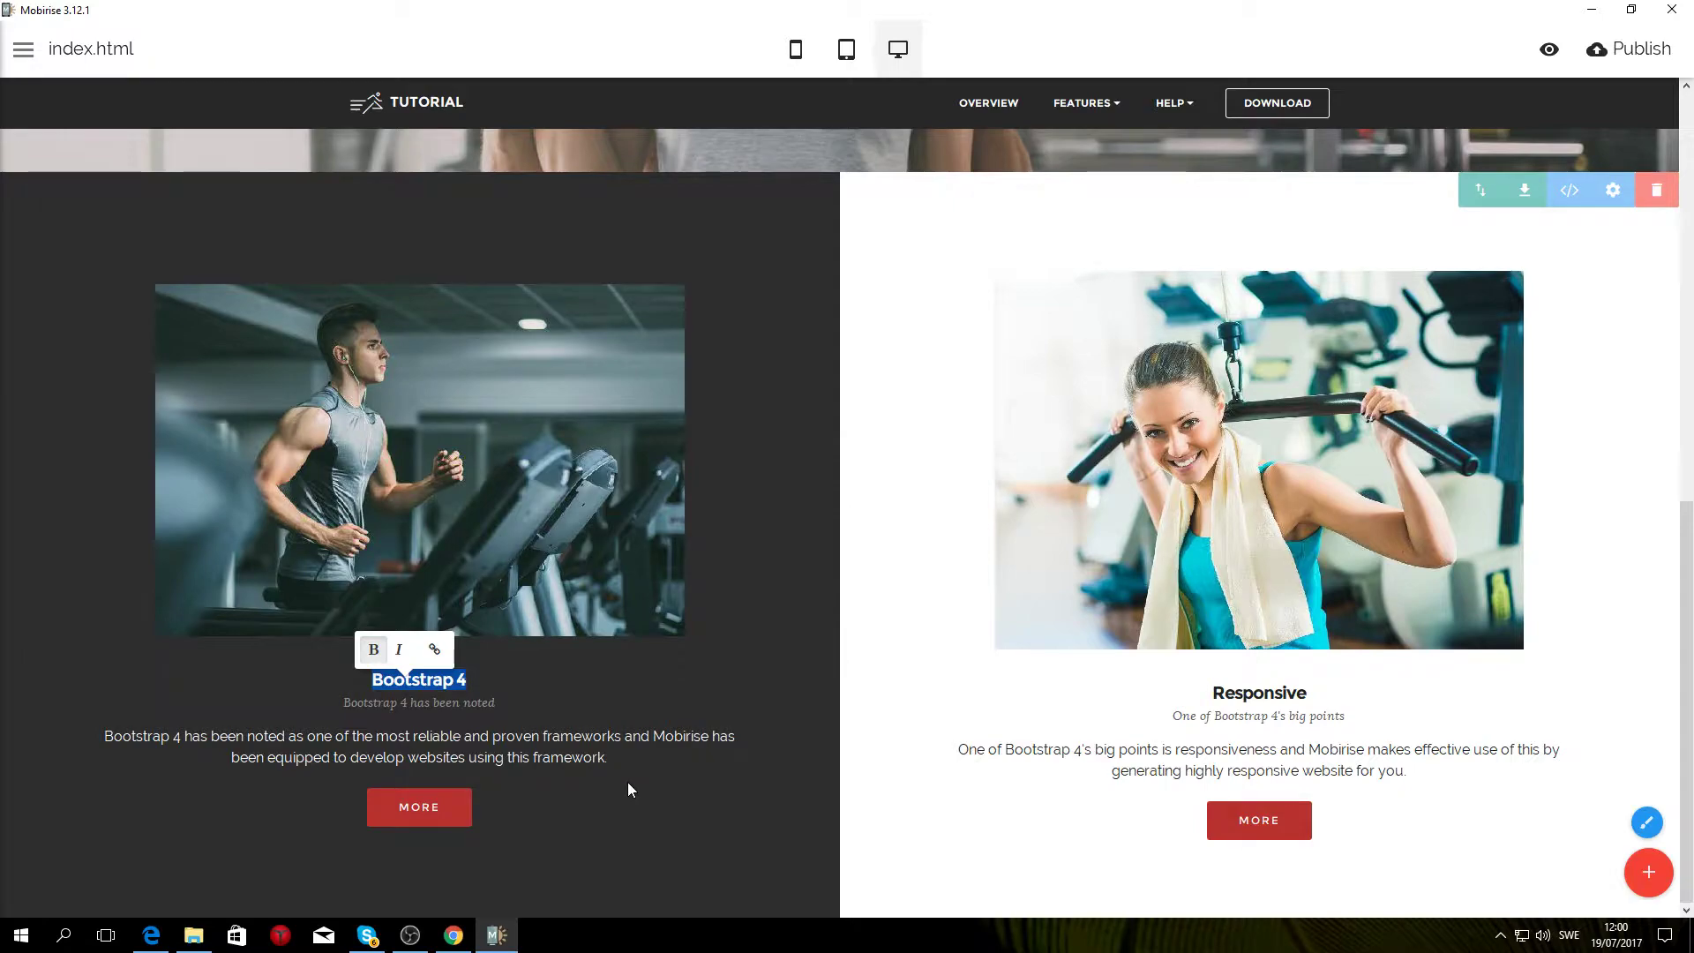
{"action": "type", "text": "FOR HIM"}
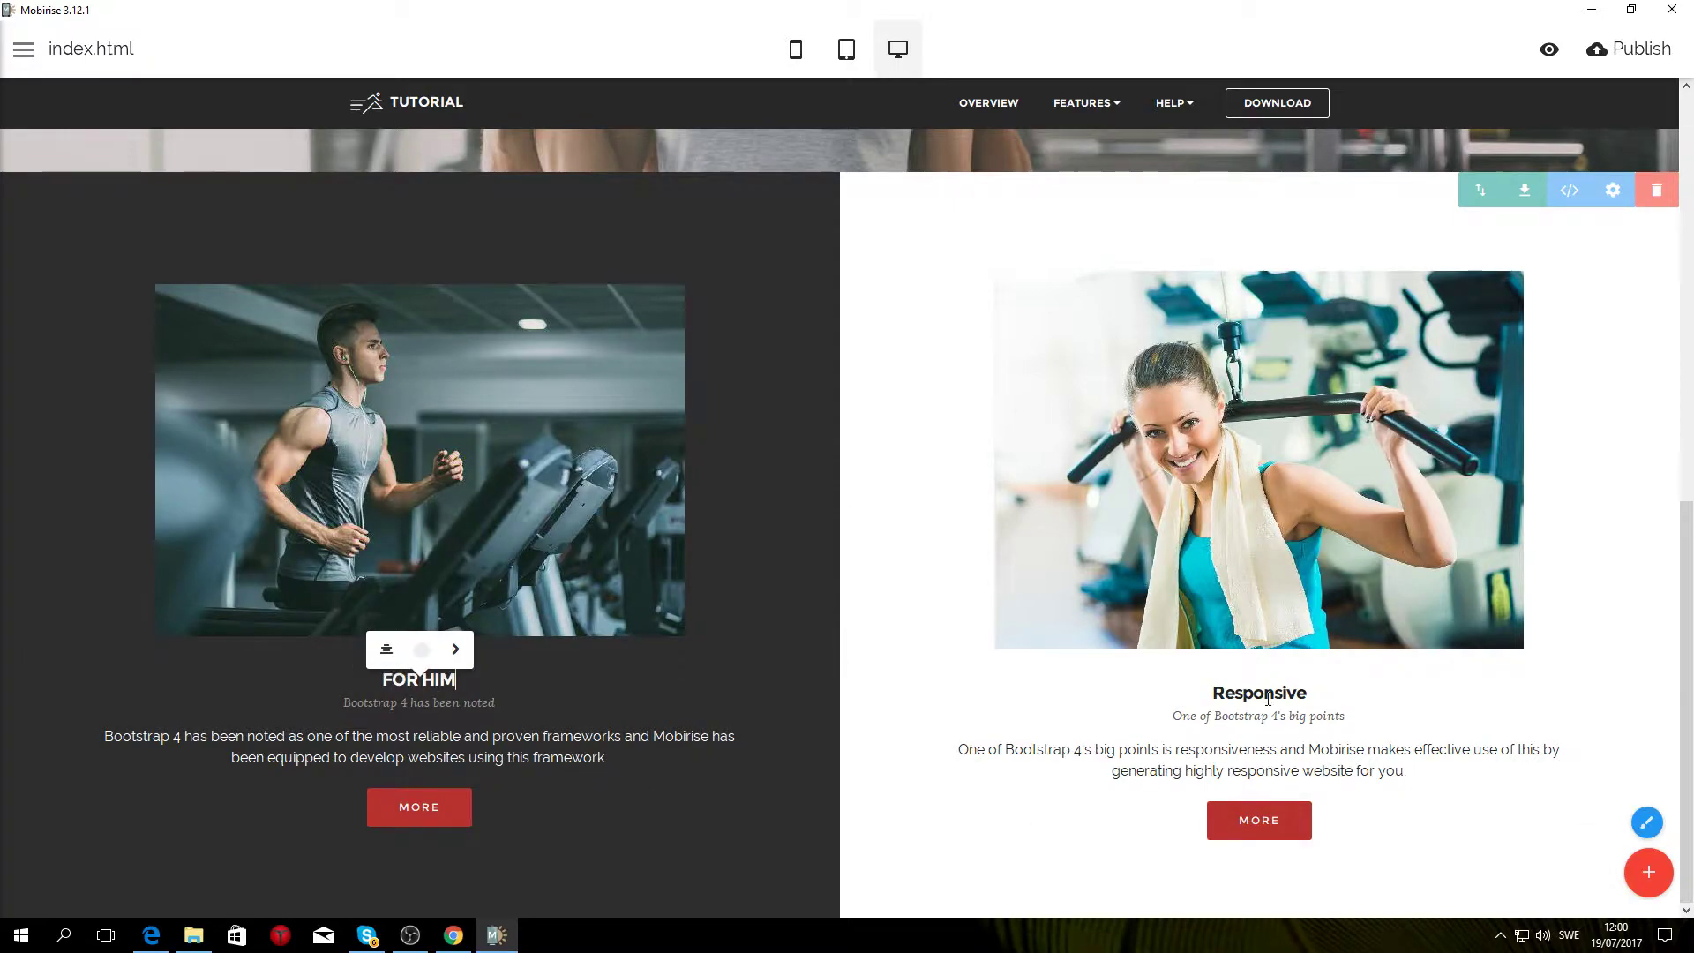
{"action": "triple_click", "coordinate": [1307, 696]}
{"action": "type", "text": "FOR"}
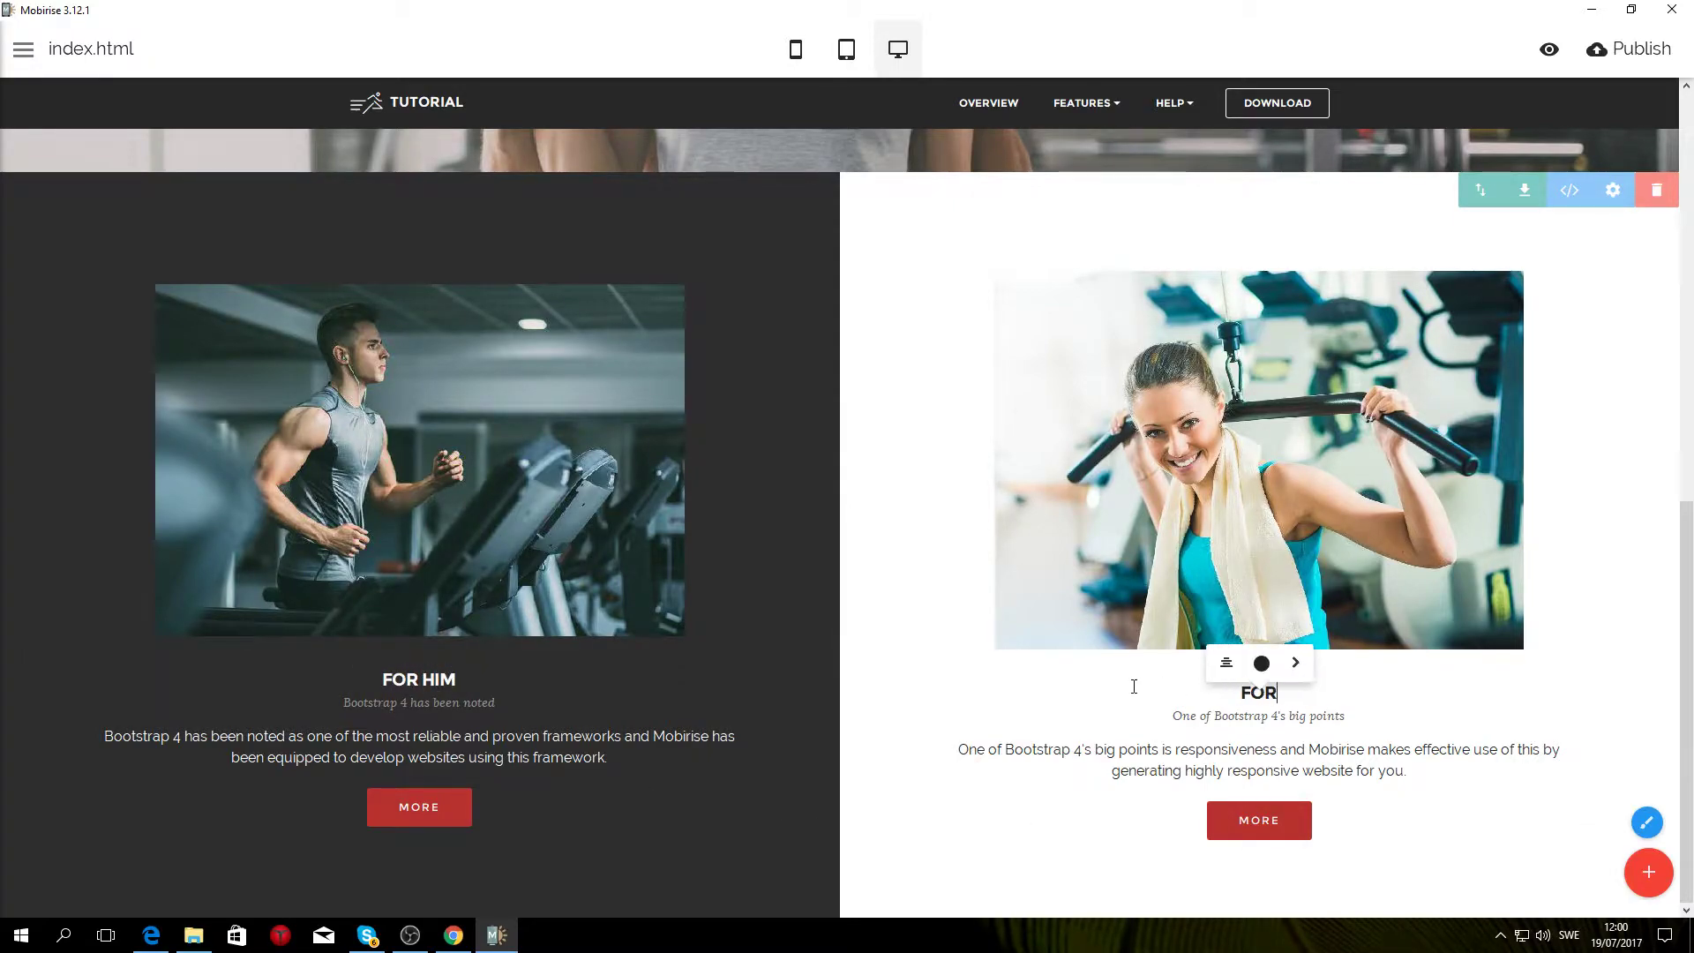
{"action": "type", "text": " HER"}
{"action": "left_click", "coordinate": [791, 401]}
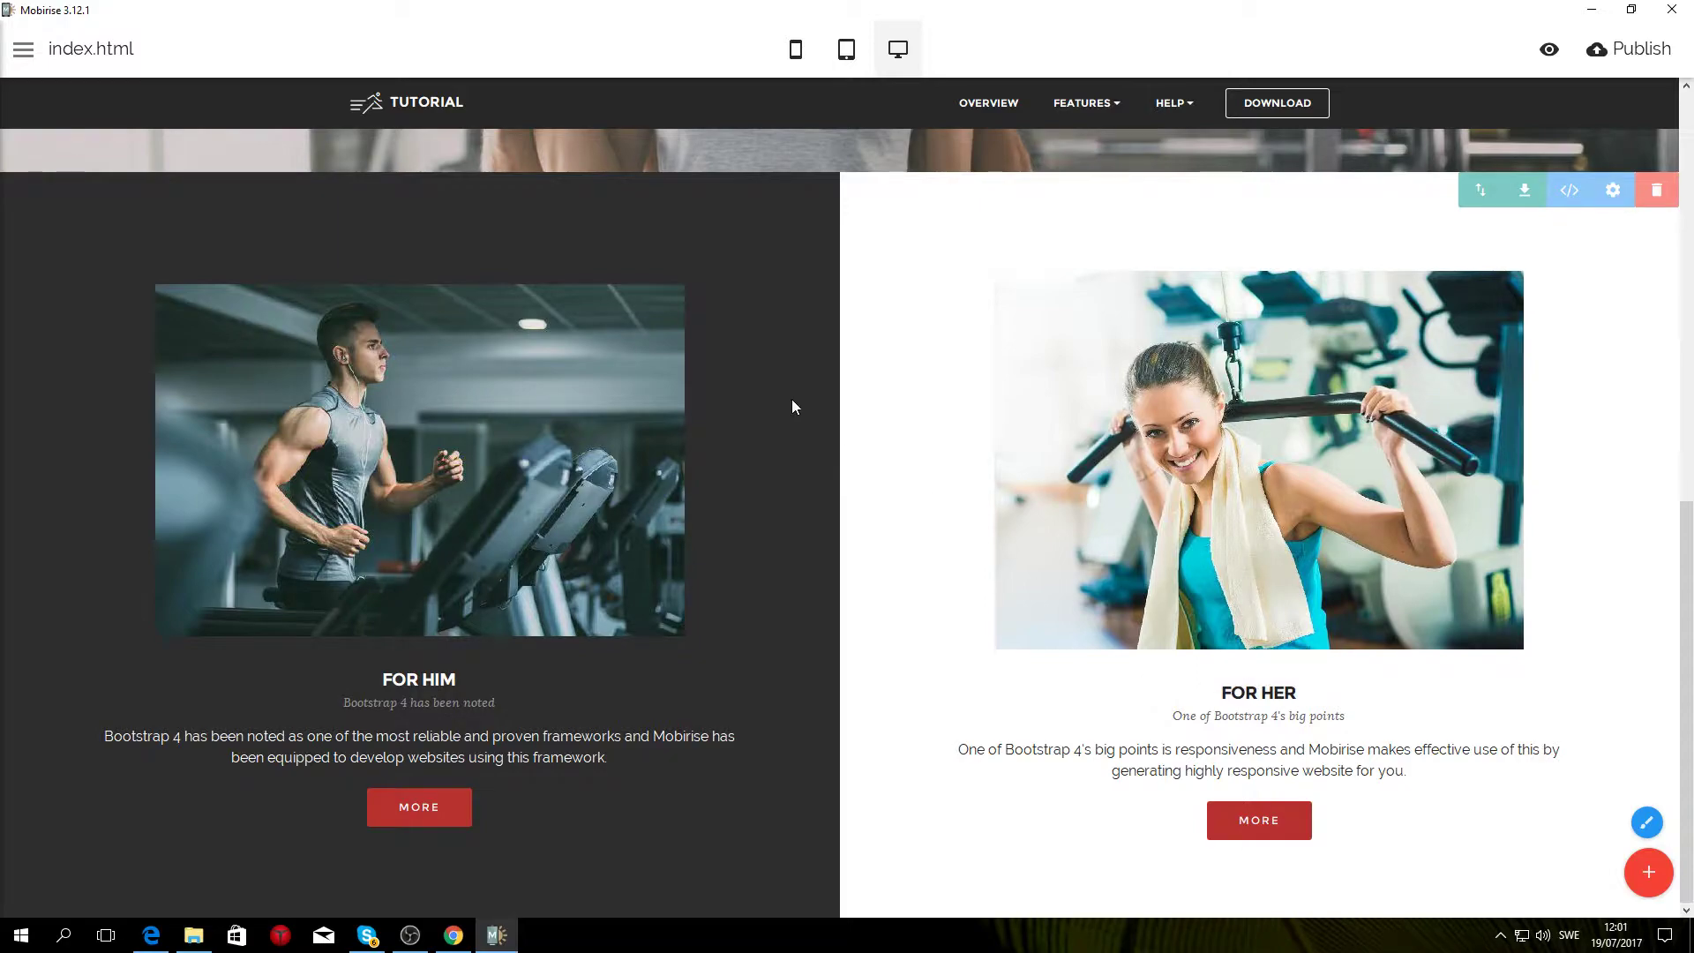
Step: Check the finished page in Chrome, return to Mobirise and reduce the two-column block's top padding and set its bottom padding to 1
{"action": "left_click", "coordinate": [452, 934]}
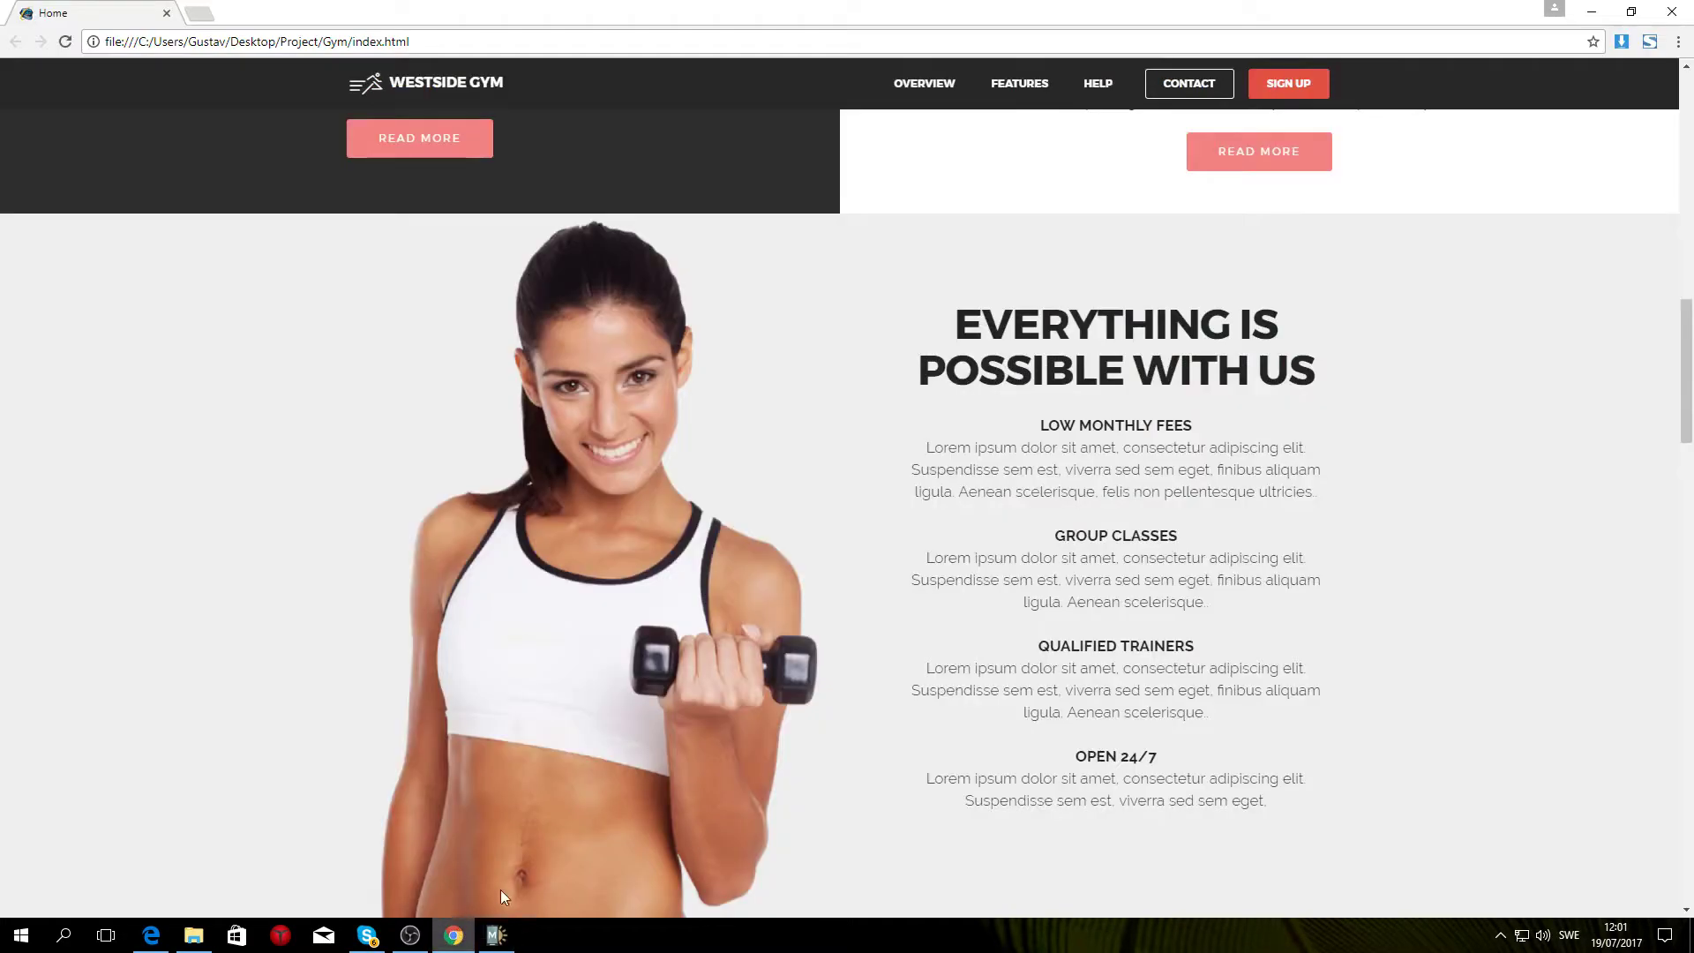
{"action": "scroll", "coordinate": [585, 750], "scroll_direction": "up", "scroll_amount": 7}
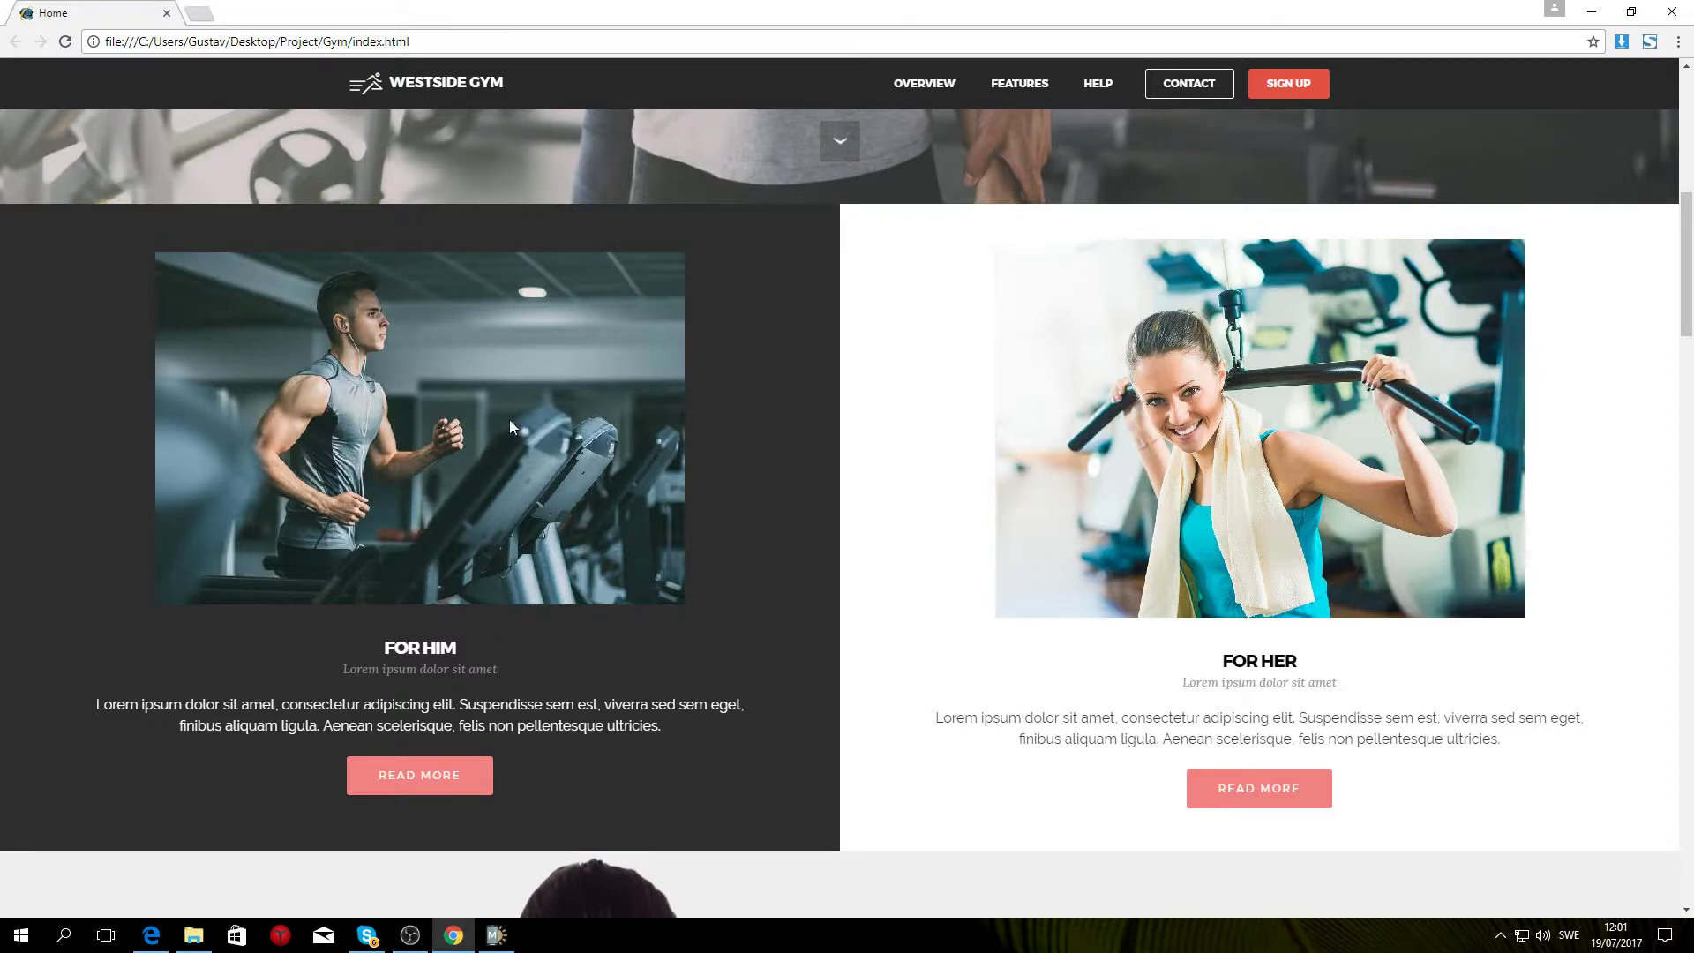
{"action": "left_click", "coordinate": [497, 935]}
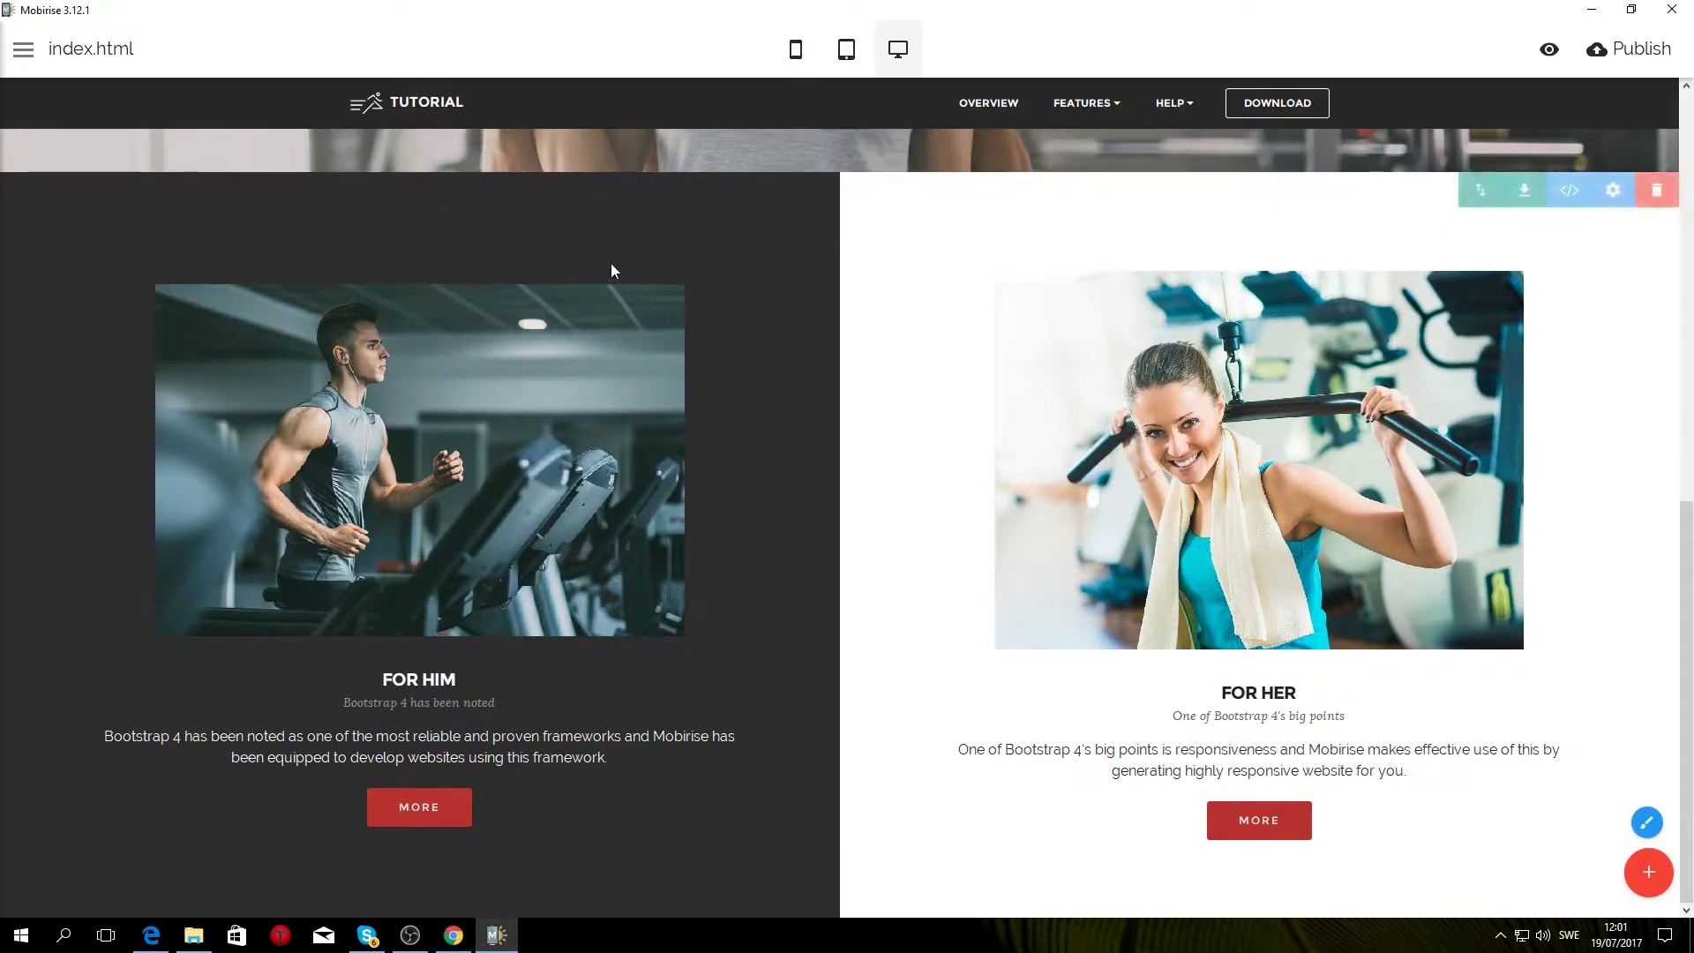
{"action": "left_click", "coordinate": [1613, 189]}
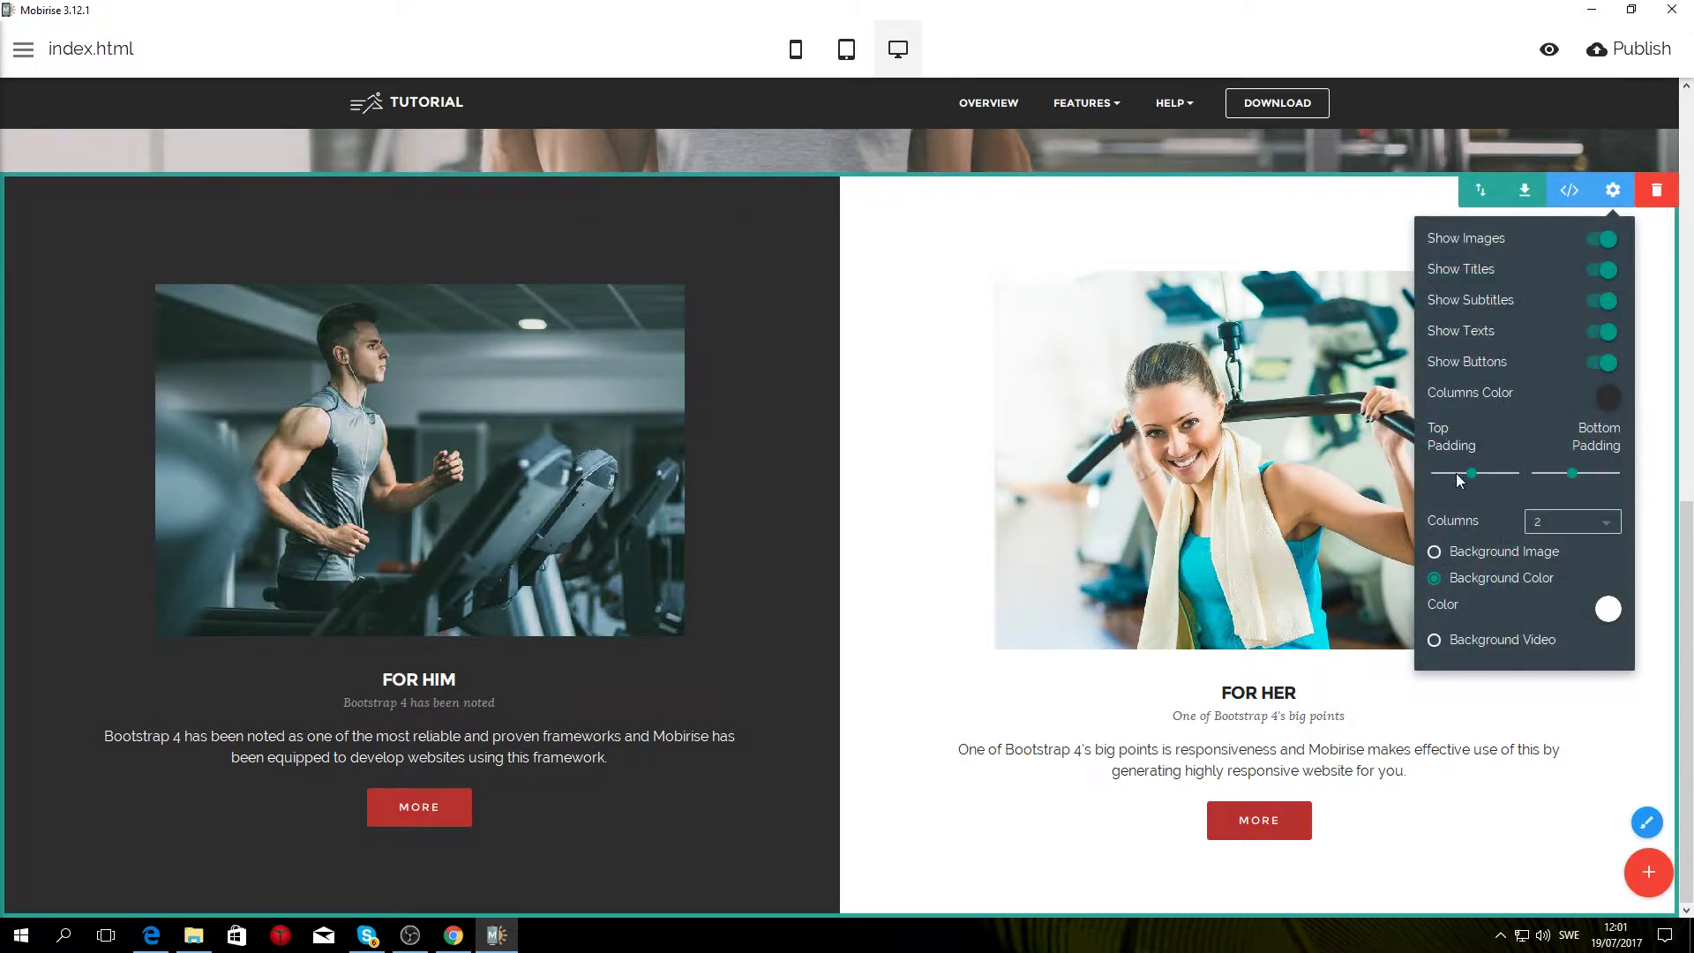
{"action": "left_click_drag", "start_coordinate": [1467, 472], "coordinate": [1450, 472]}
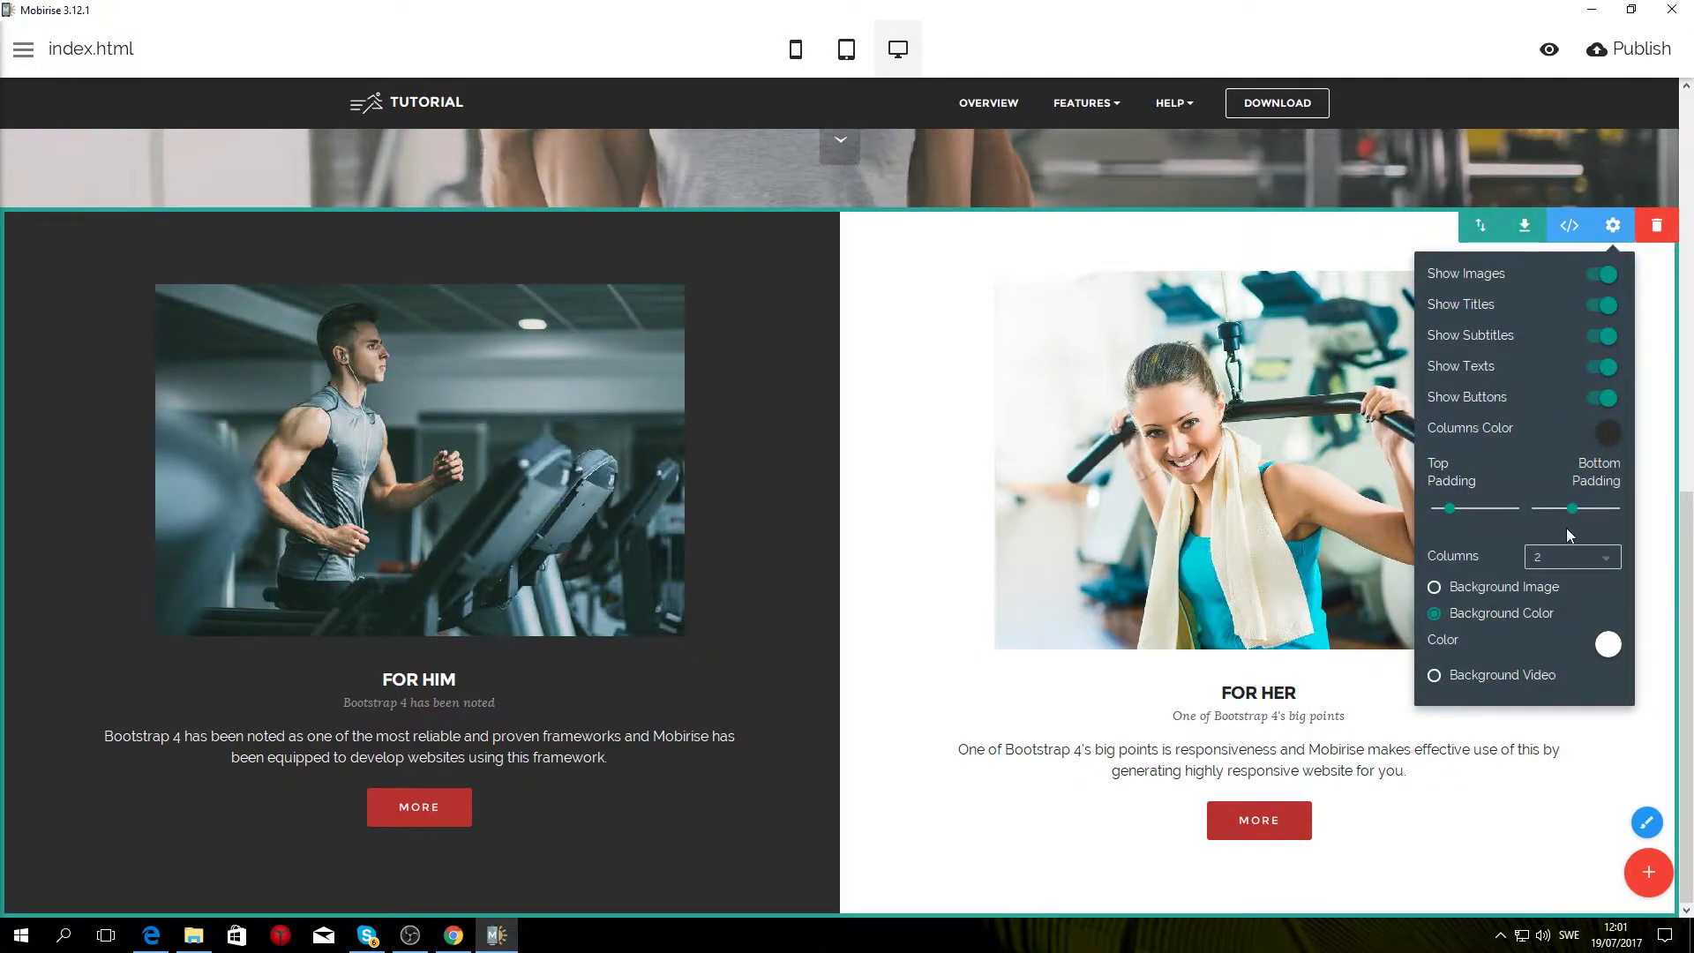
{"action": "left_click_drag", "start_coordinate": [1572, 509], "coordinate": [1551, 508]}
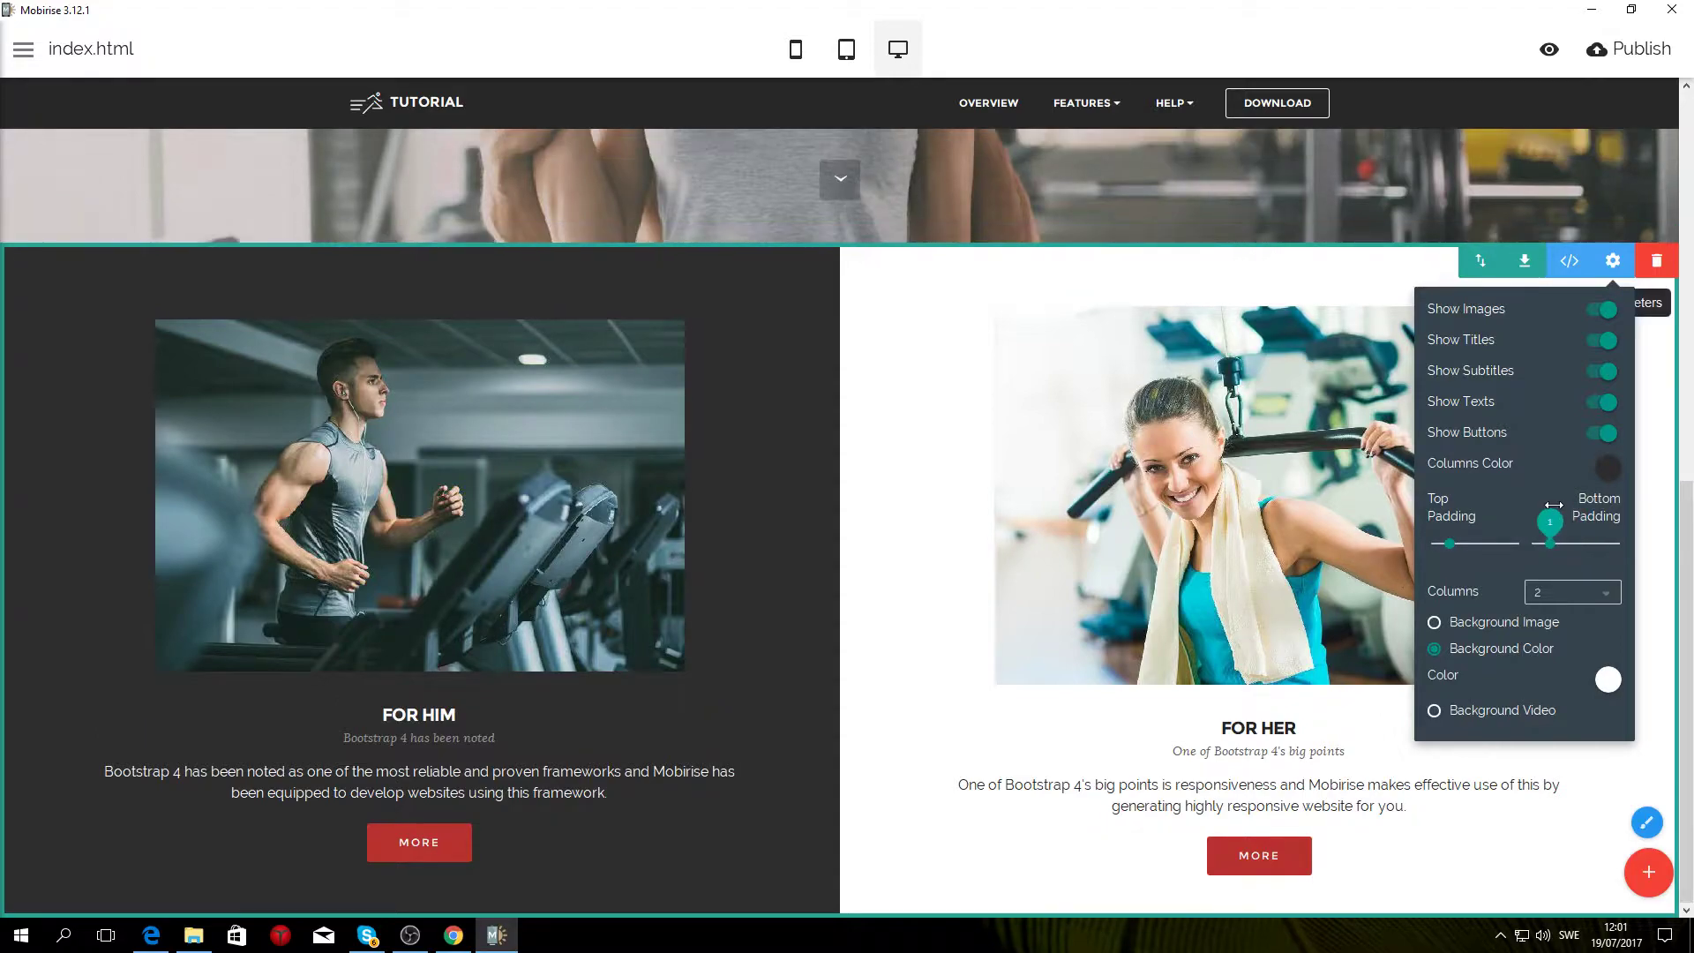
{"action": "left_click", "coordinate": [790, 337]}
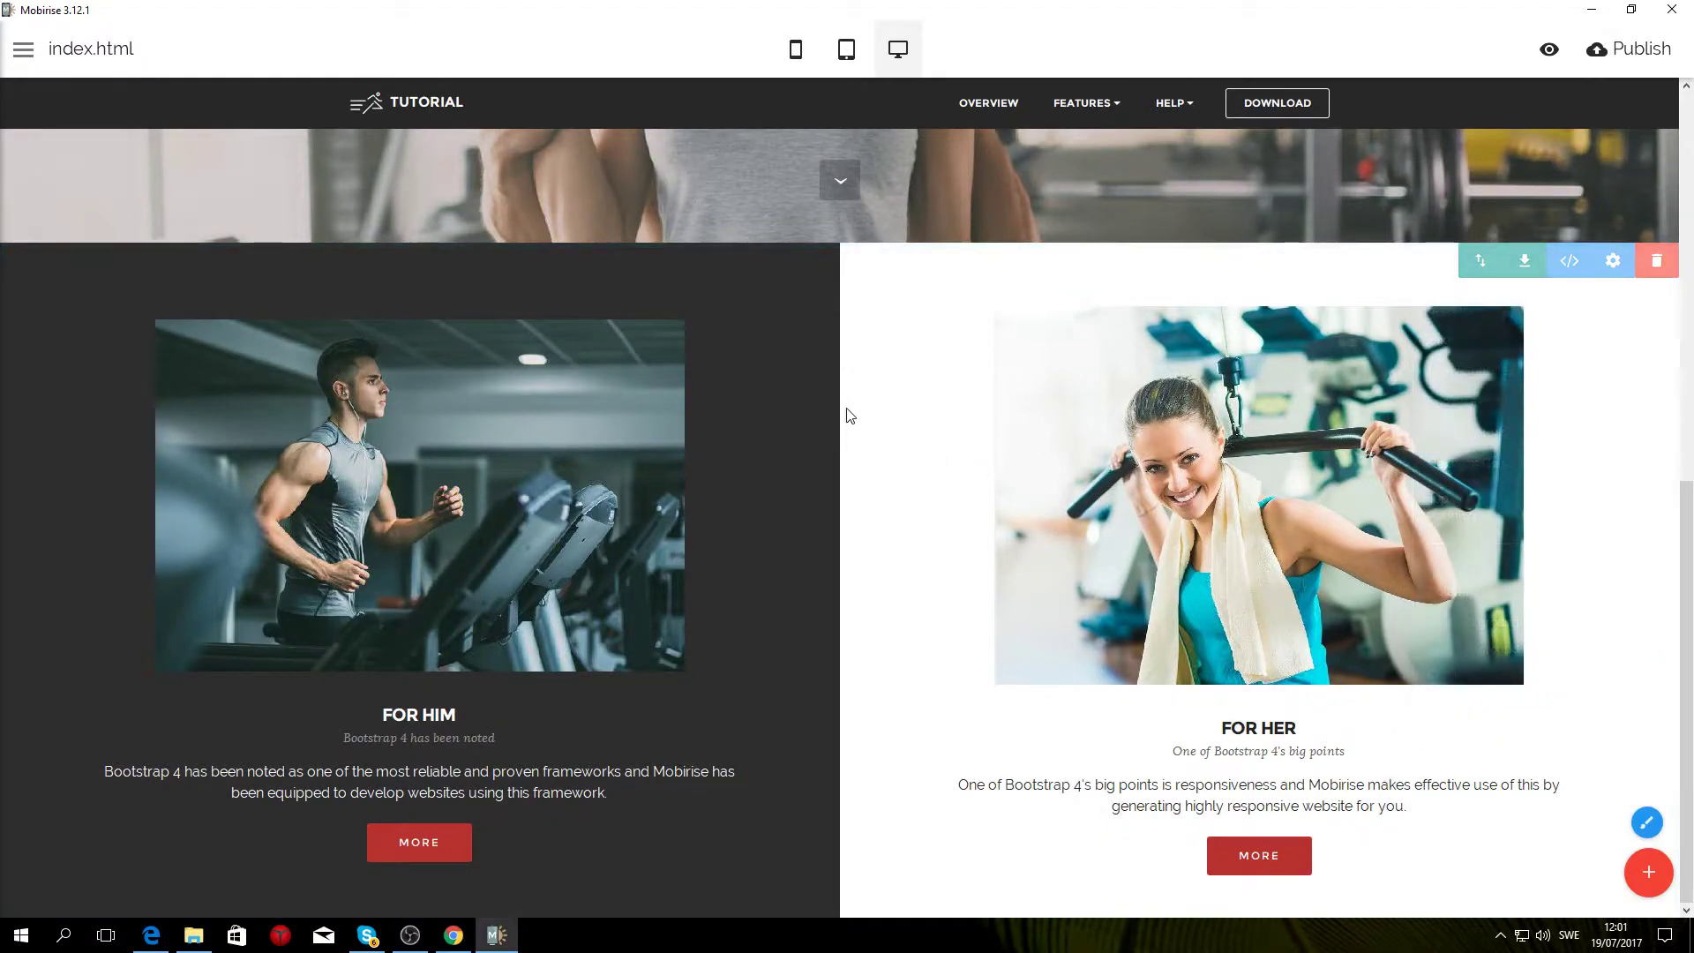
Step: Look up the next section of the finished page in Chrome and, back in Mobirise, add the Solid Color Intro With Image block below the two columns
{"action": "key", "text": "alt+Tab"}
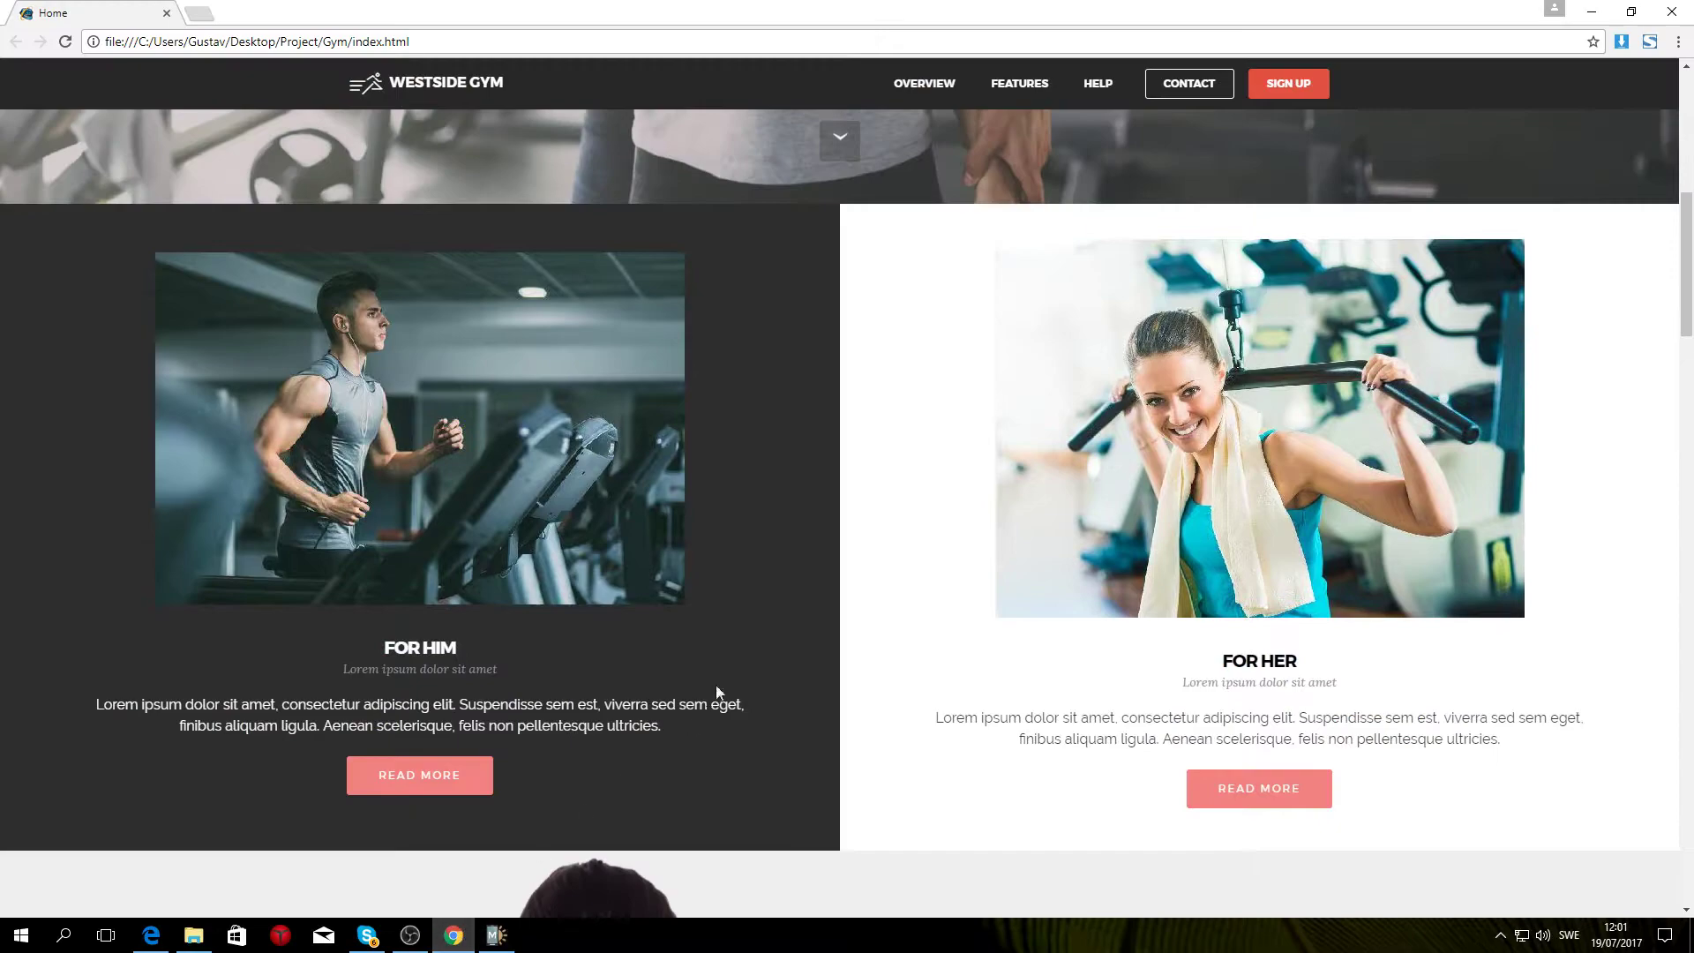
{"action": "scroll", "coordinate": [752, 607], "scroll_direction": "down", "scroll_amount": 2}
{"action": "scroll", "coordinate": [752, 607], "scroll_direction": "down", "scroll_amount": 7}
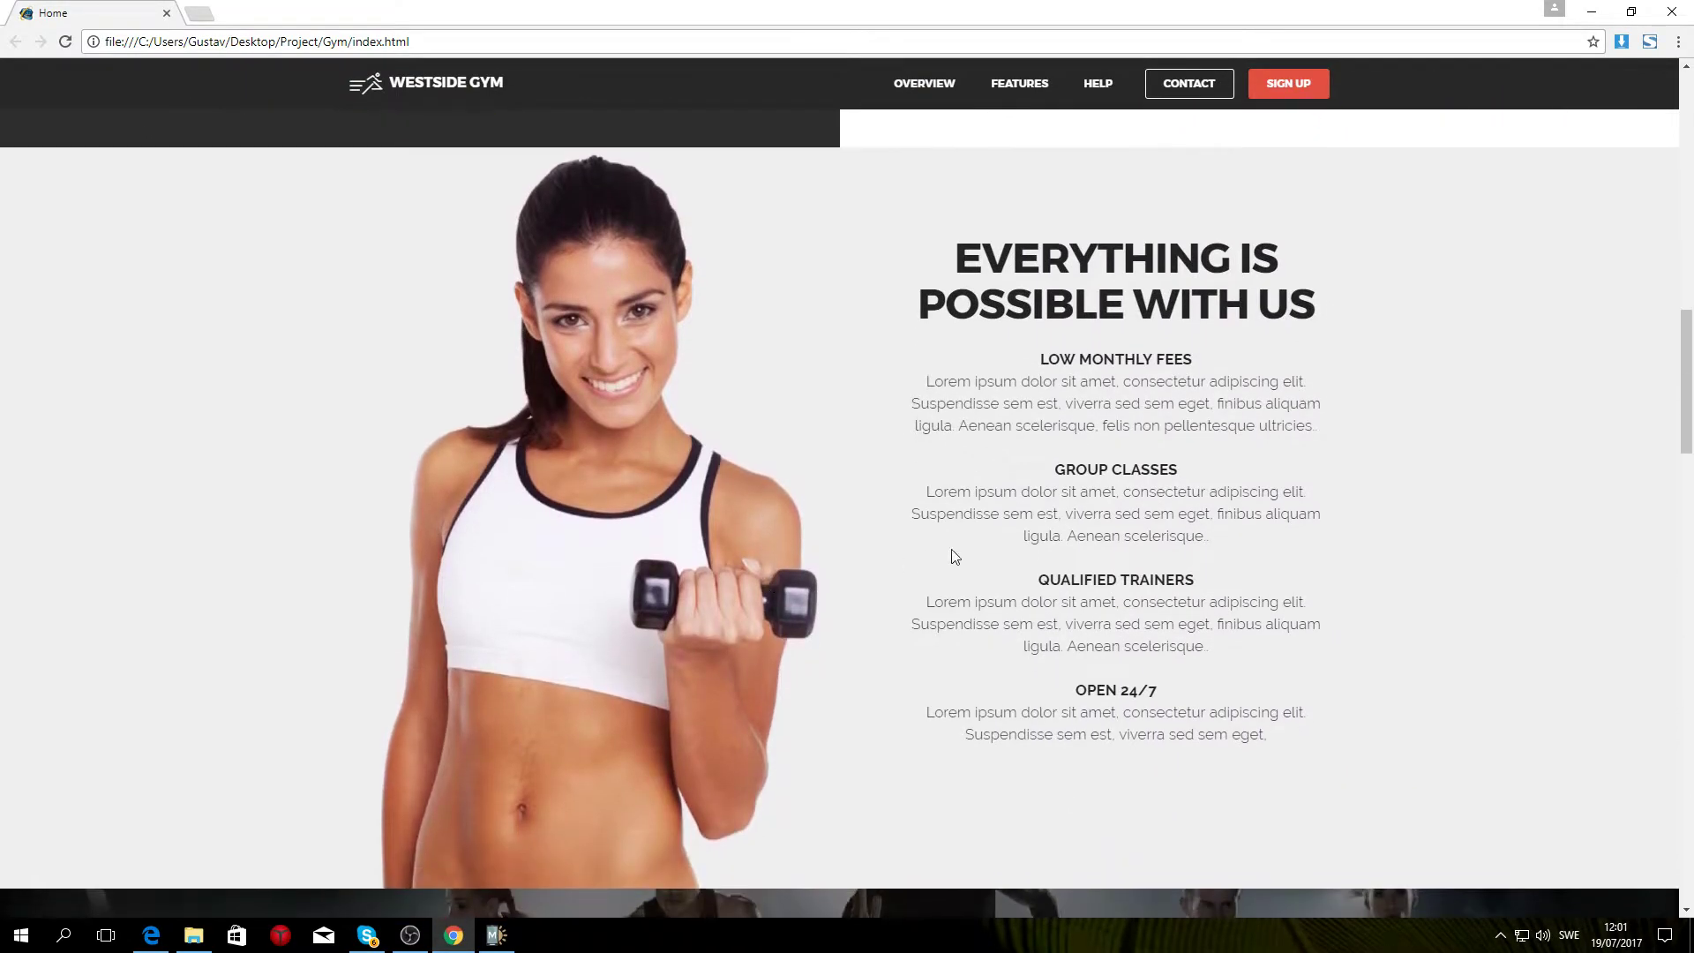
{"action": "scroll", "coordinate": [783, 463], "scroll_direction": "up", "scroll_amount": 1}
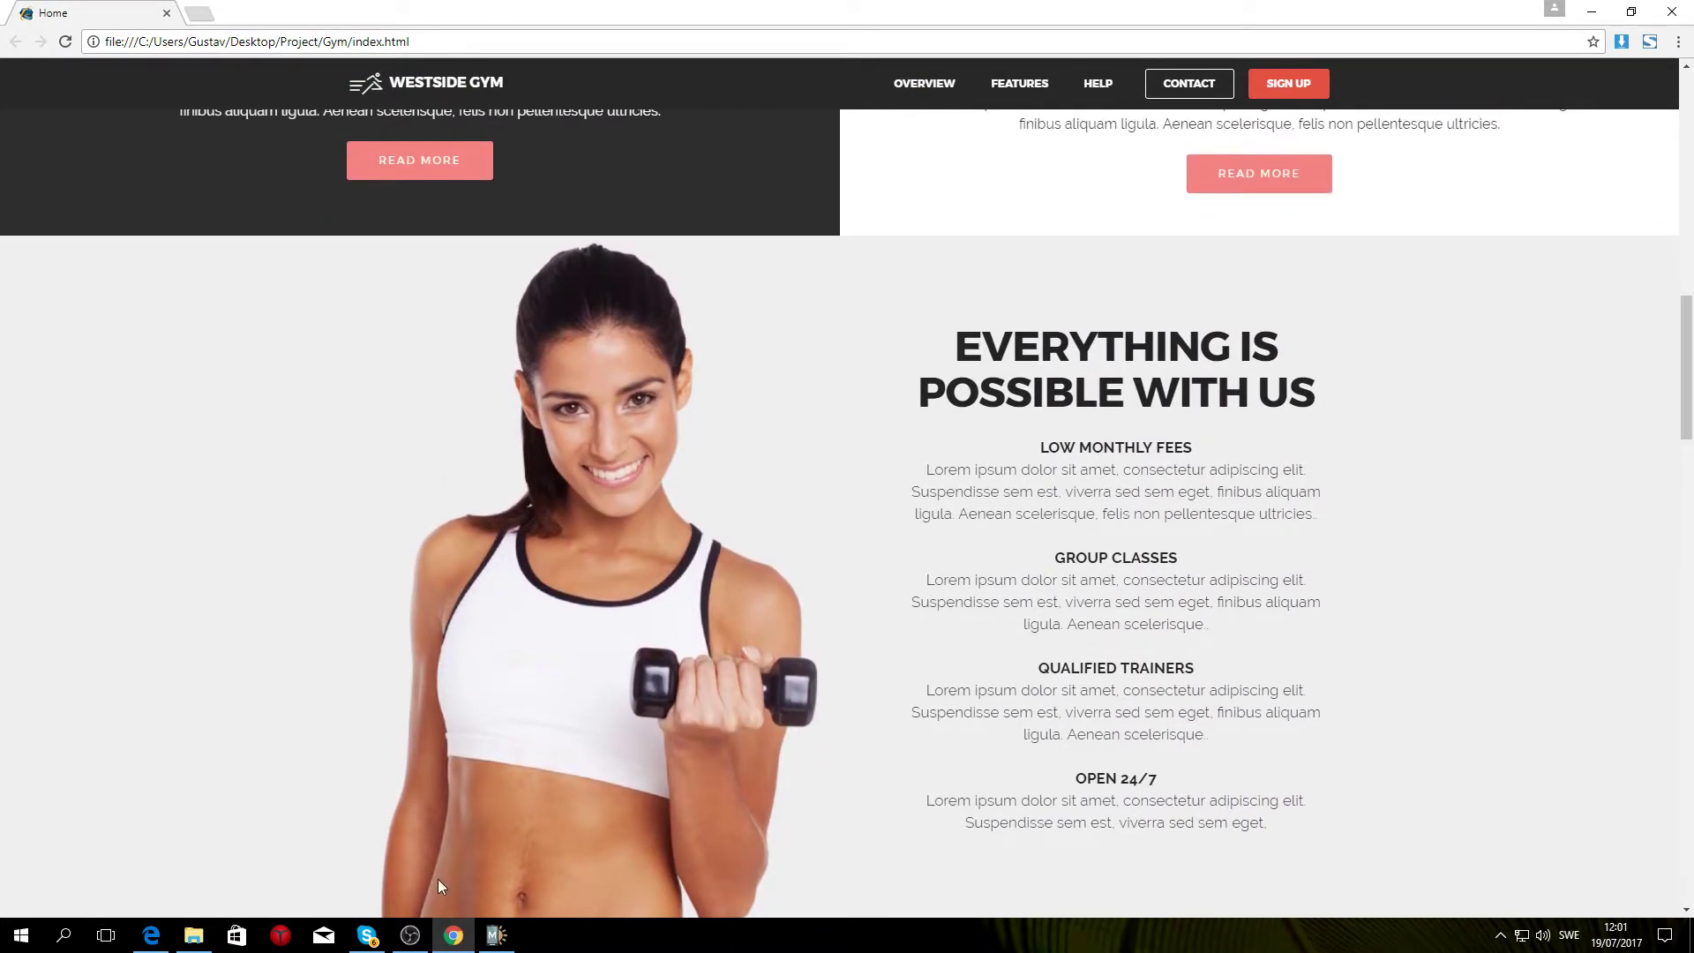
{"action": "left_click", "coordinate": [496, 935]}
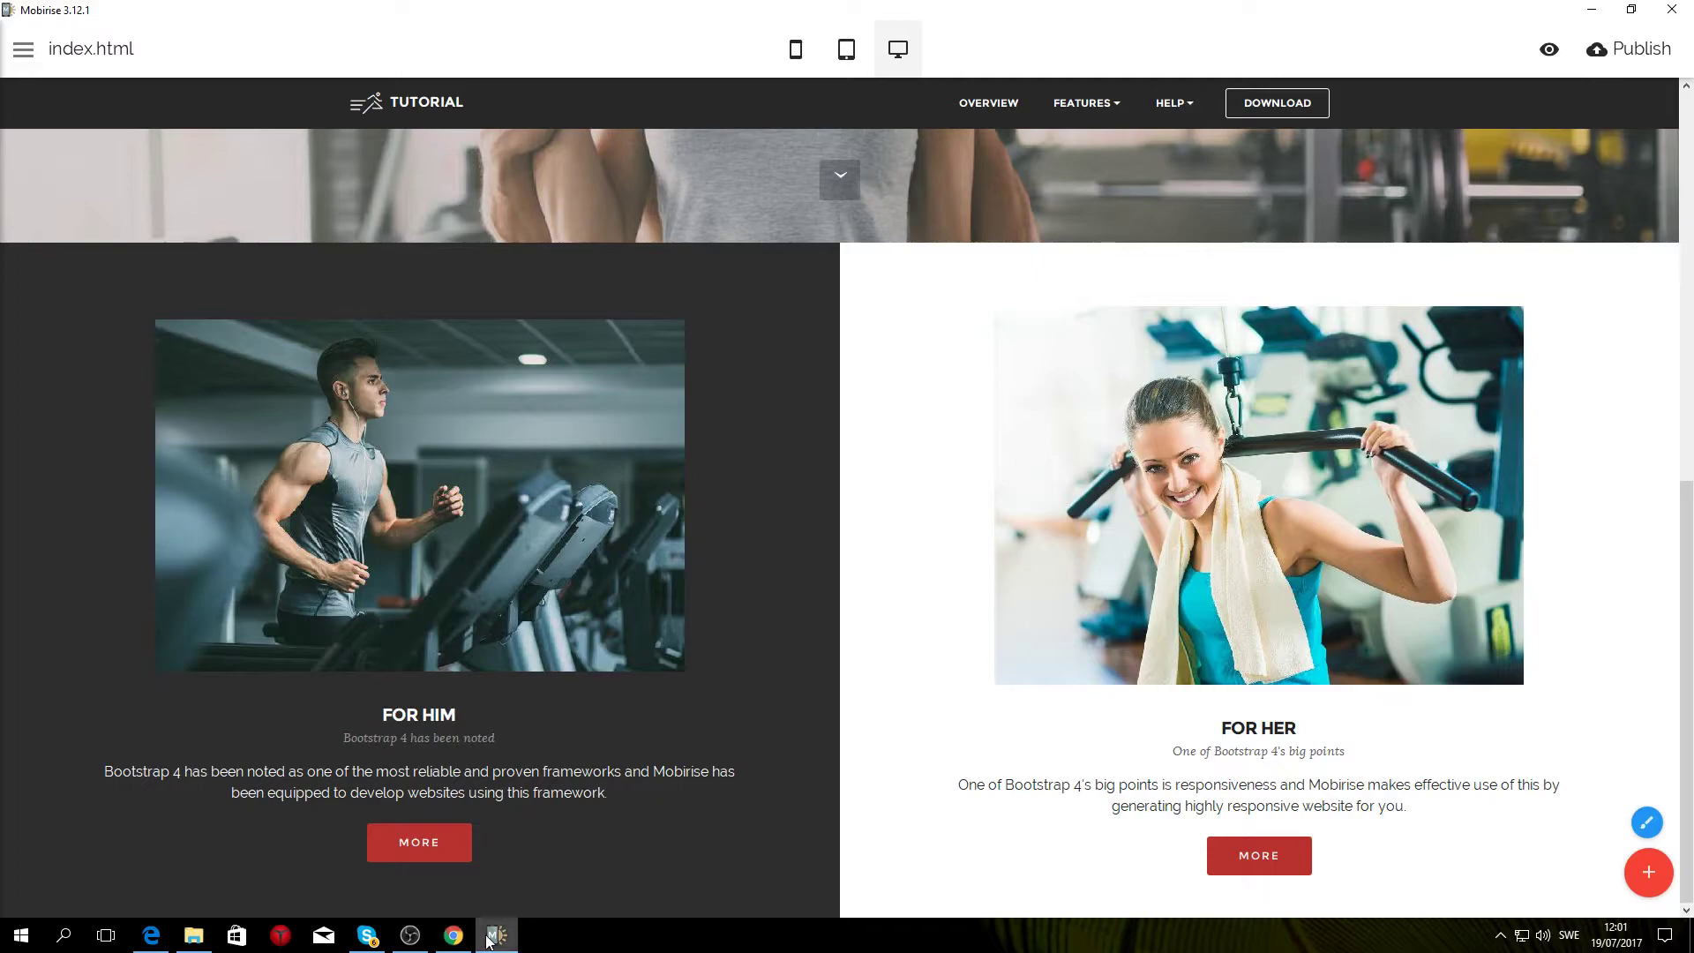
{"action": "left_click", "coordinate": [1653, 873]}
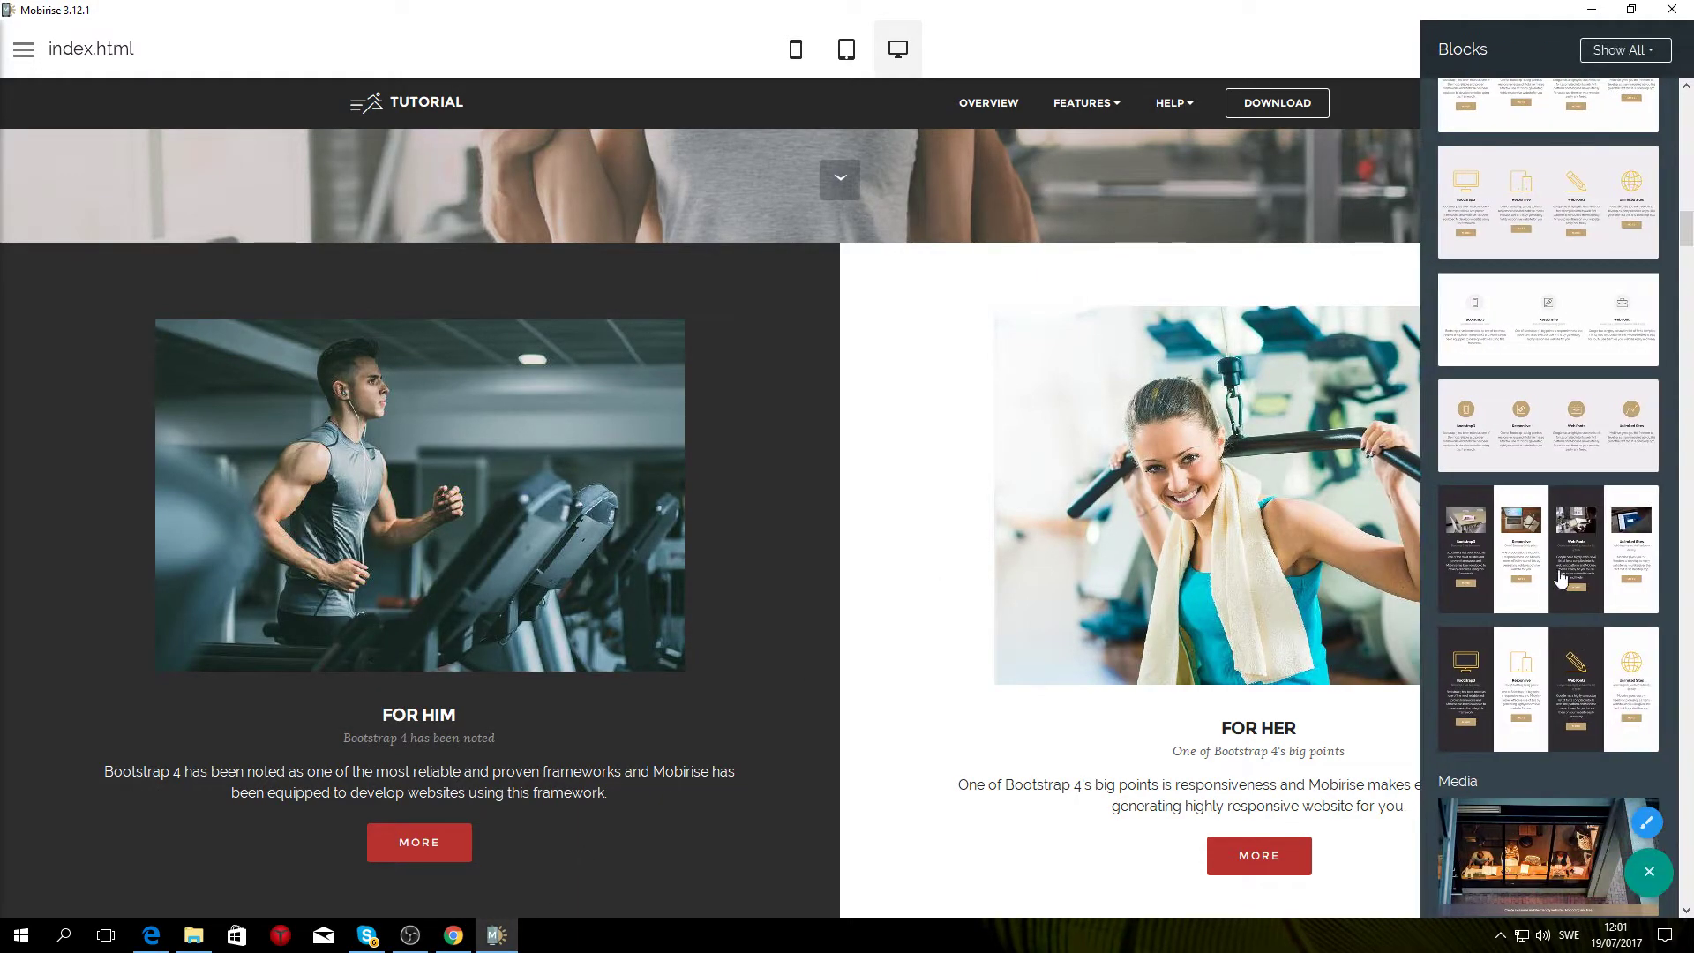
{"action": "scroll", "coordinate": [1531, 600], "scroll_direction": "up", "scroll_amount": 10}
{"action": "scroll", "coordinate": [1531, 603], "scroll_direction": "up", "scroll_amount": 10}
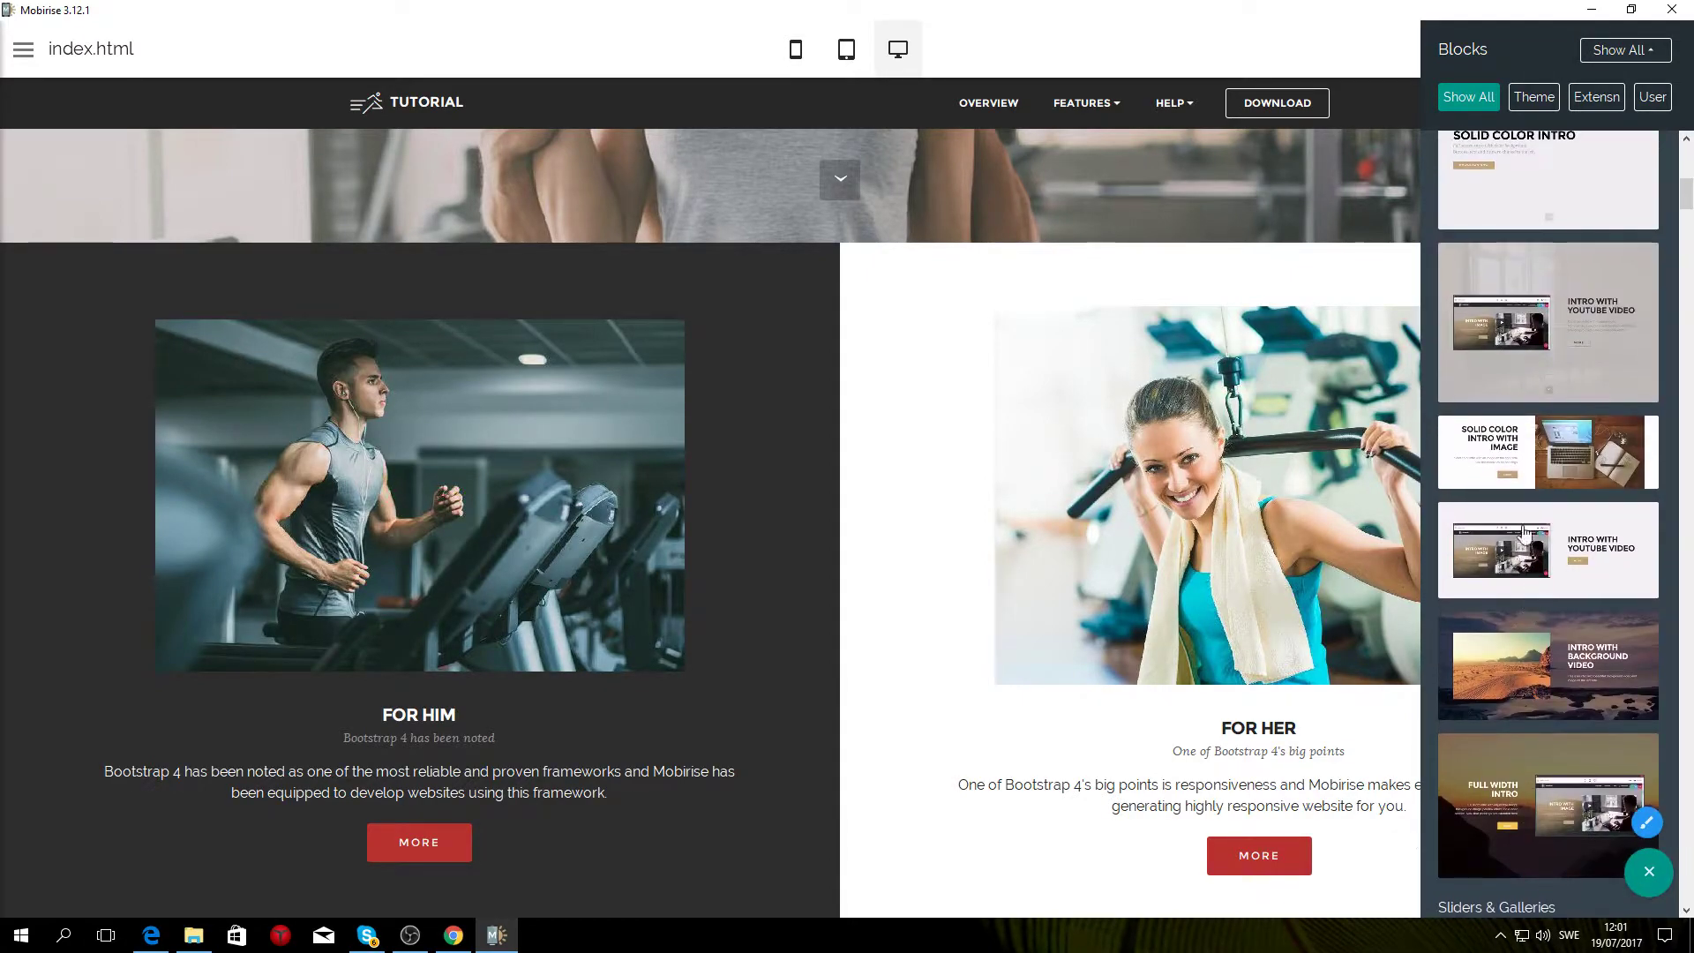
{"action": "left_click_drag", "start_coordinate": [1519, 447], "coordinate": [903, 567]}
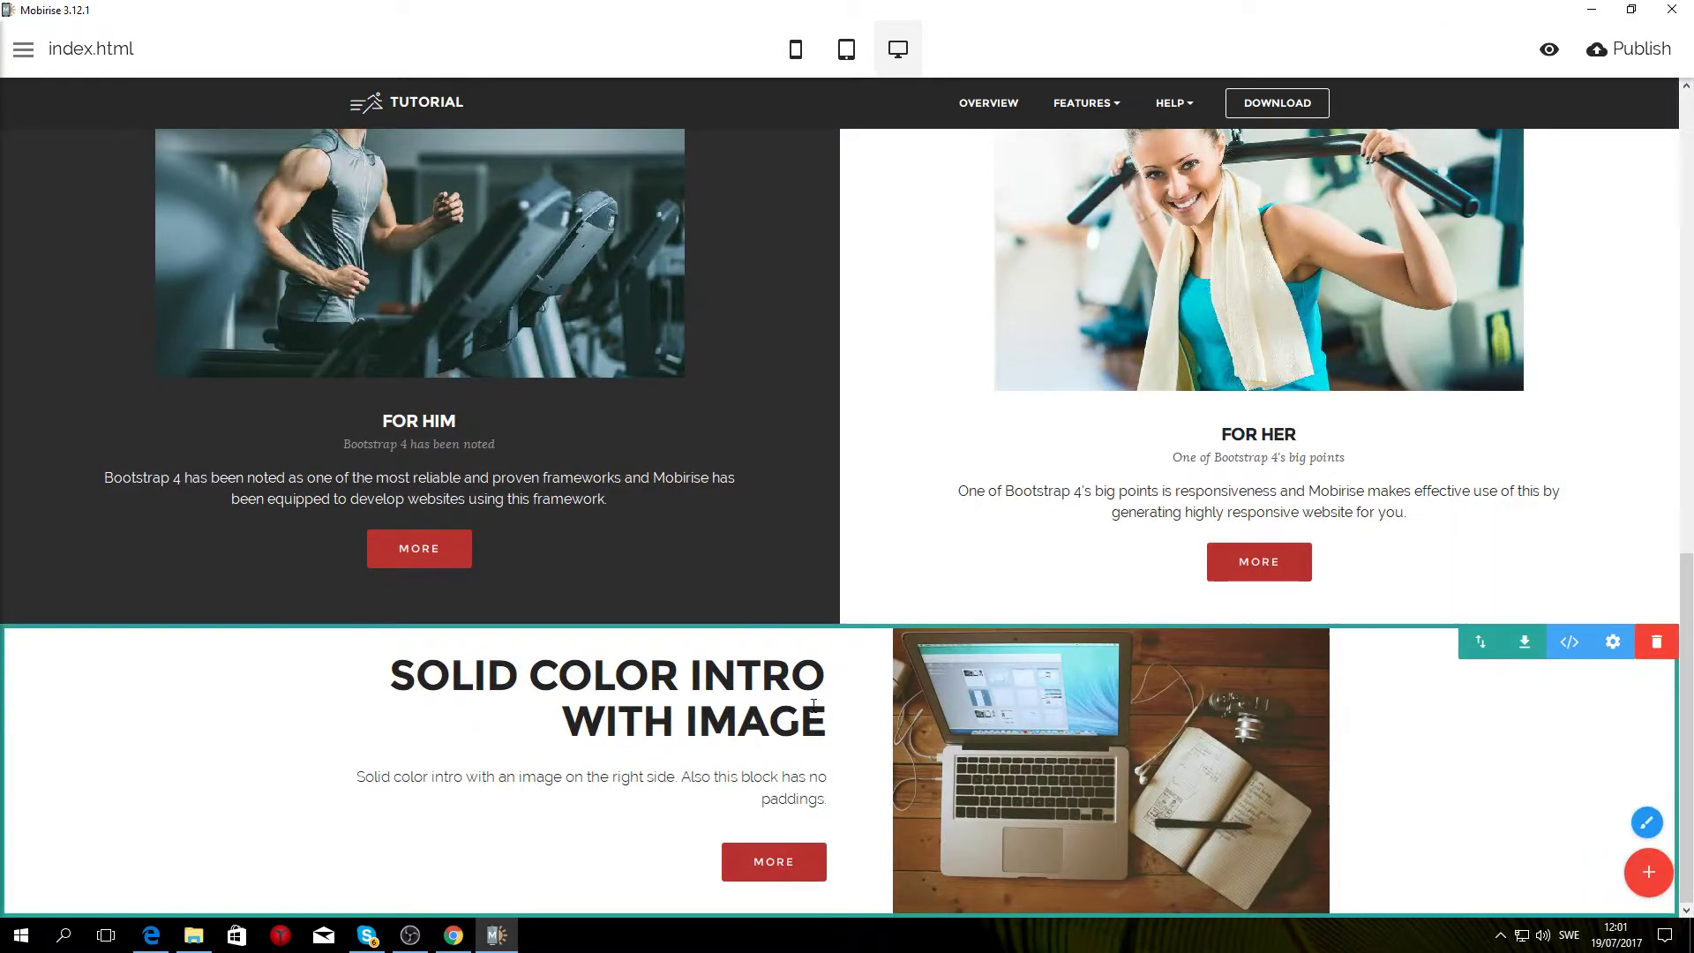
Step: Copy the heading EVERYTHING IS POSSIBLE WITH US from the finished page in Chrome and replace the Mobirise intro block's title with it
{"action": "left_click", "coordinate": [441, 939]}
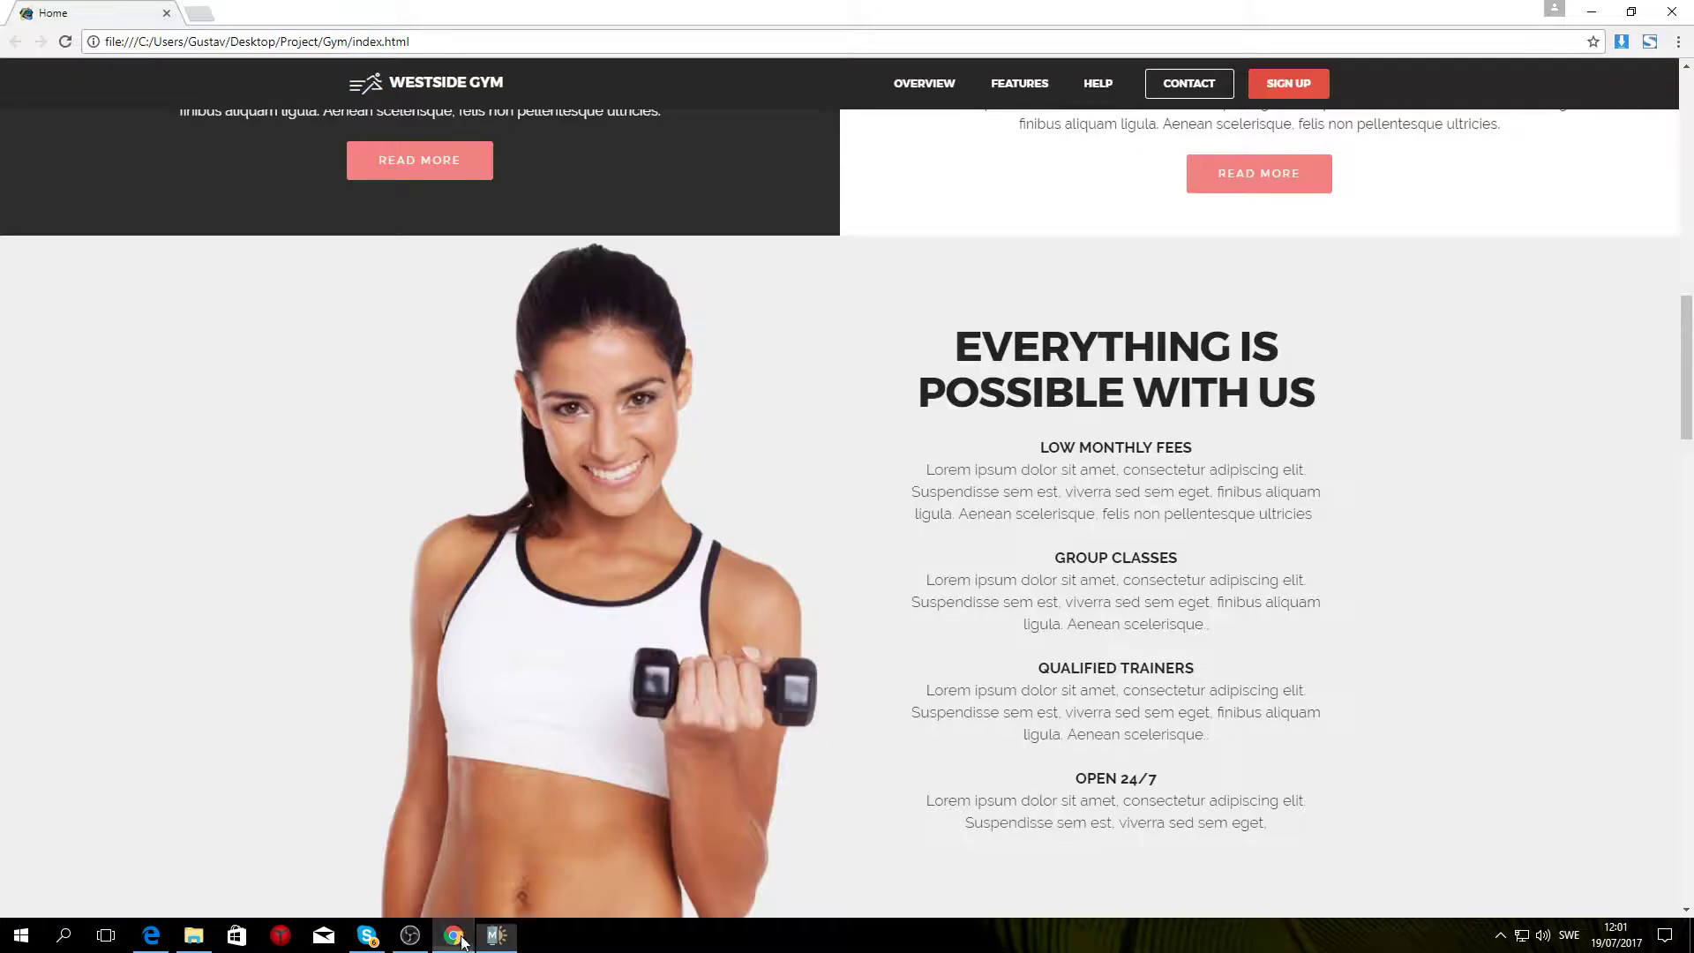
{"action": "scroll", "coordinate": [680, 614], "scroll_direction": "down", "scroll_amount": 2}
{"action": "scroll", "coordinate": [680, 614], "scroll_direction": "up", "scroll_amount": 1}
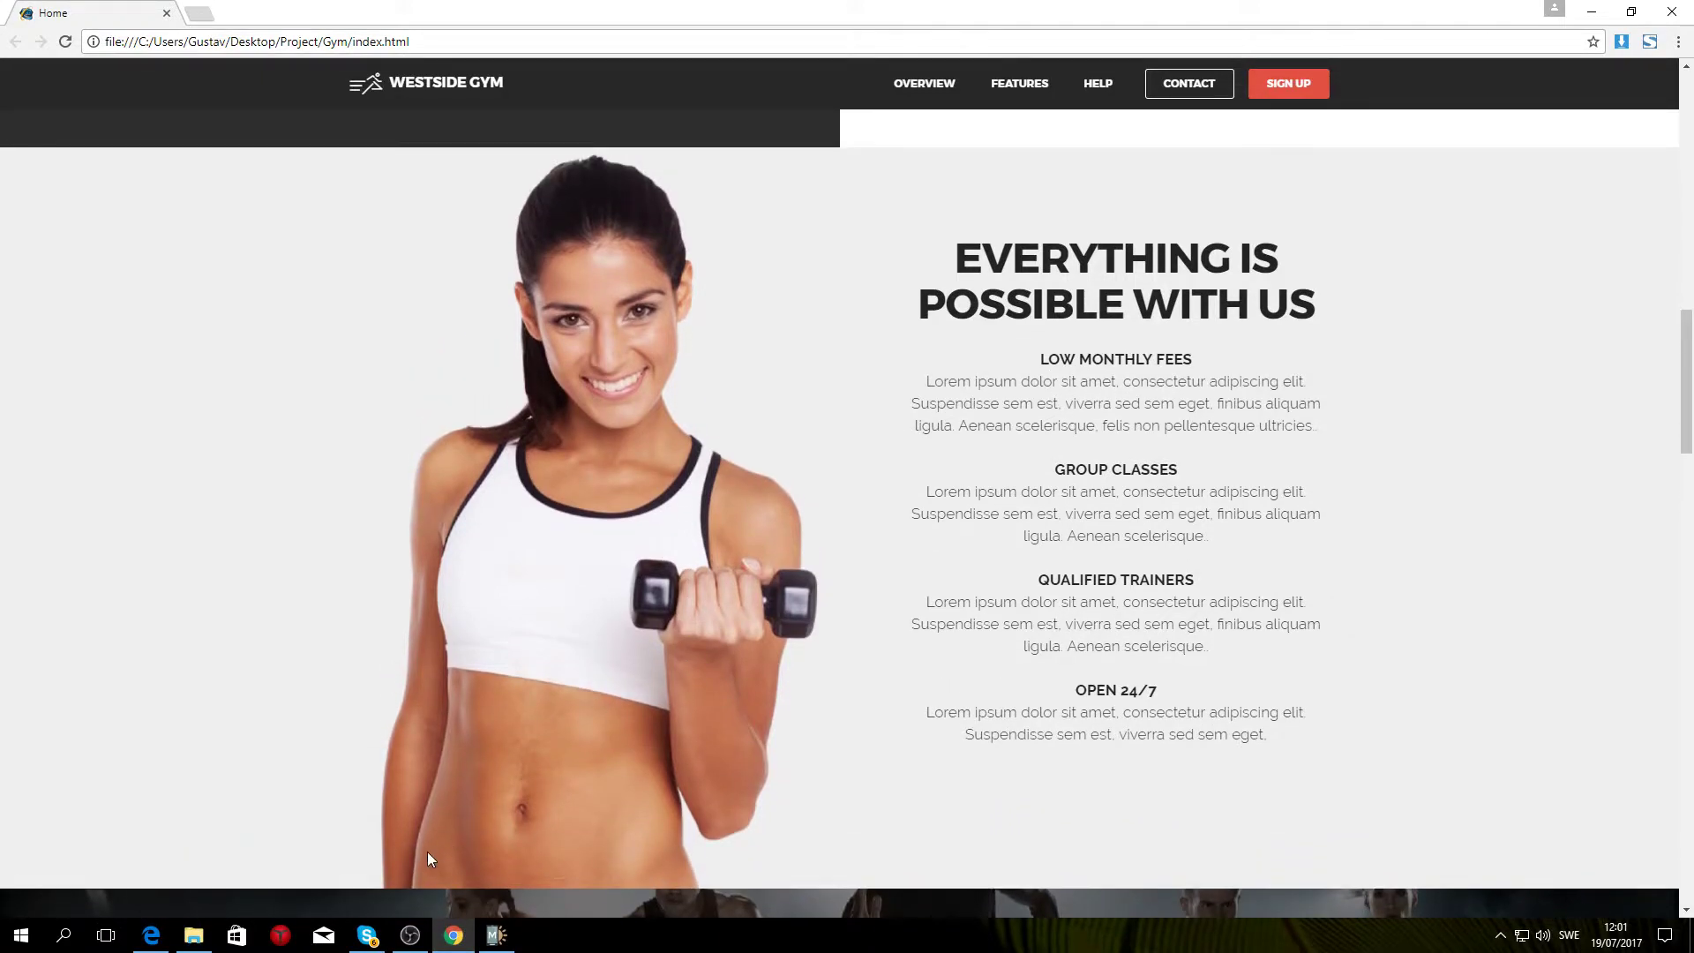
{"action": "left_click", "coordinate": [496, 936]}
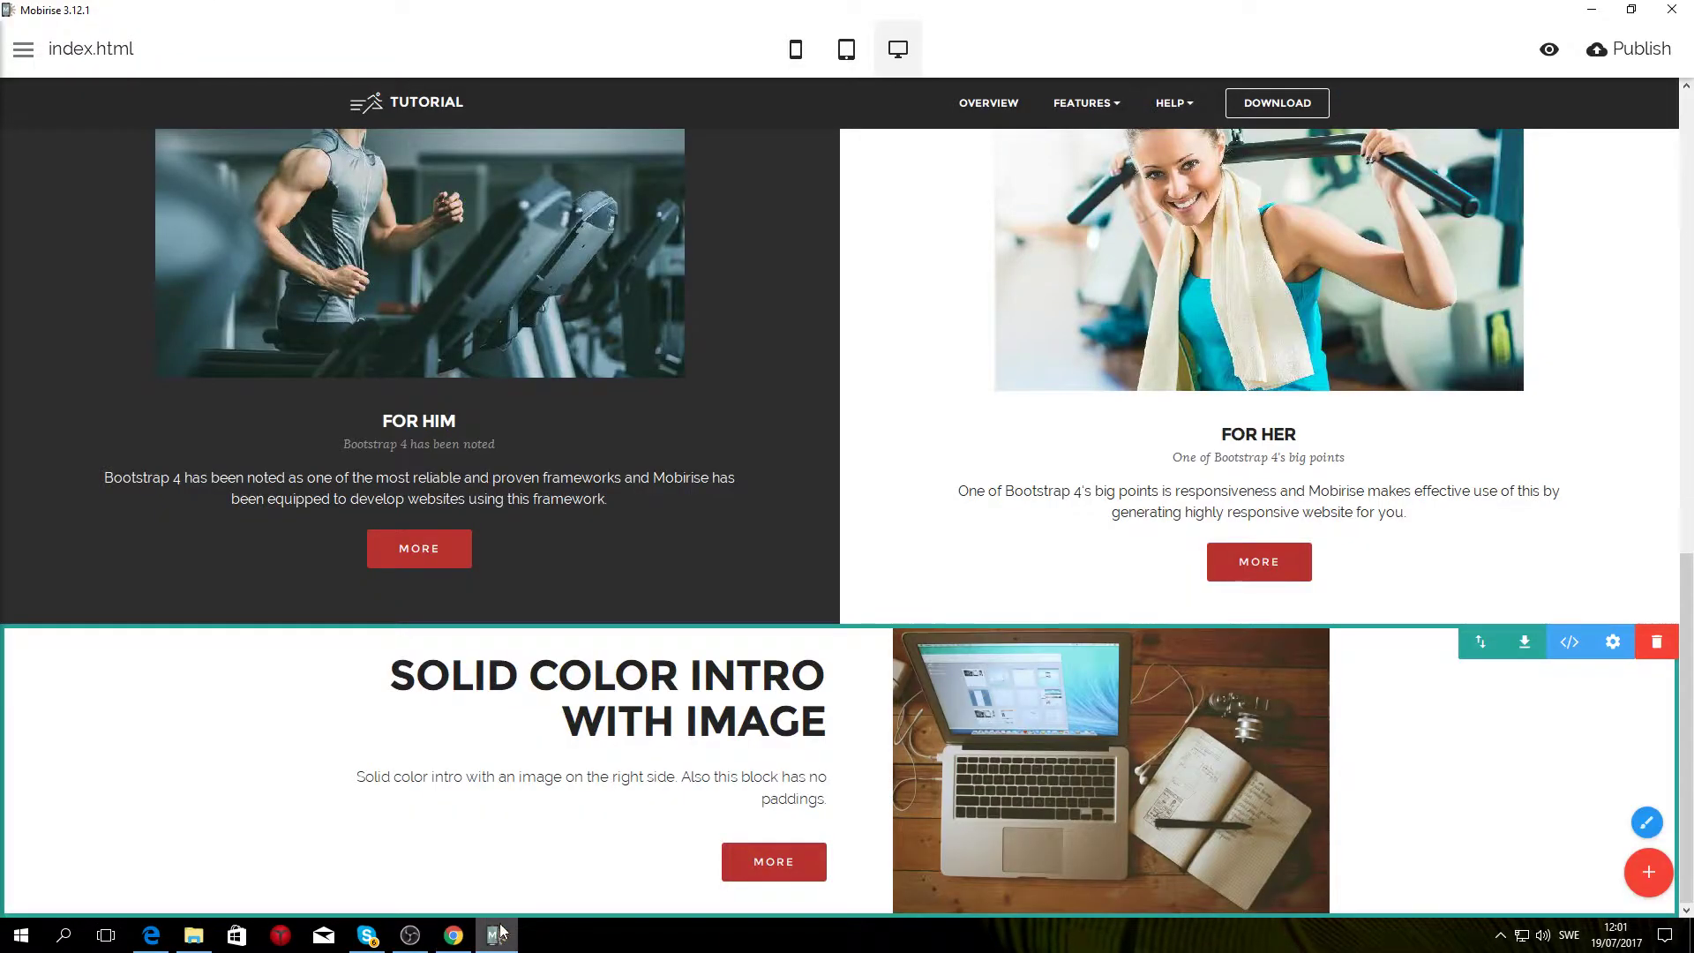
{"action": "left_click", "coordinate": [453, 933]}
{"action": "left_click_drag", "start_coordinate": [1263, 314], "coordinate": [935, 254]}
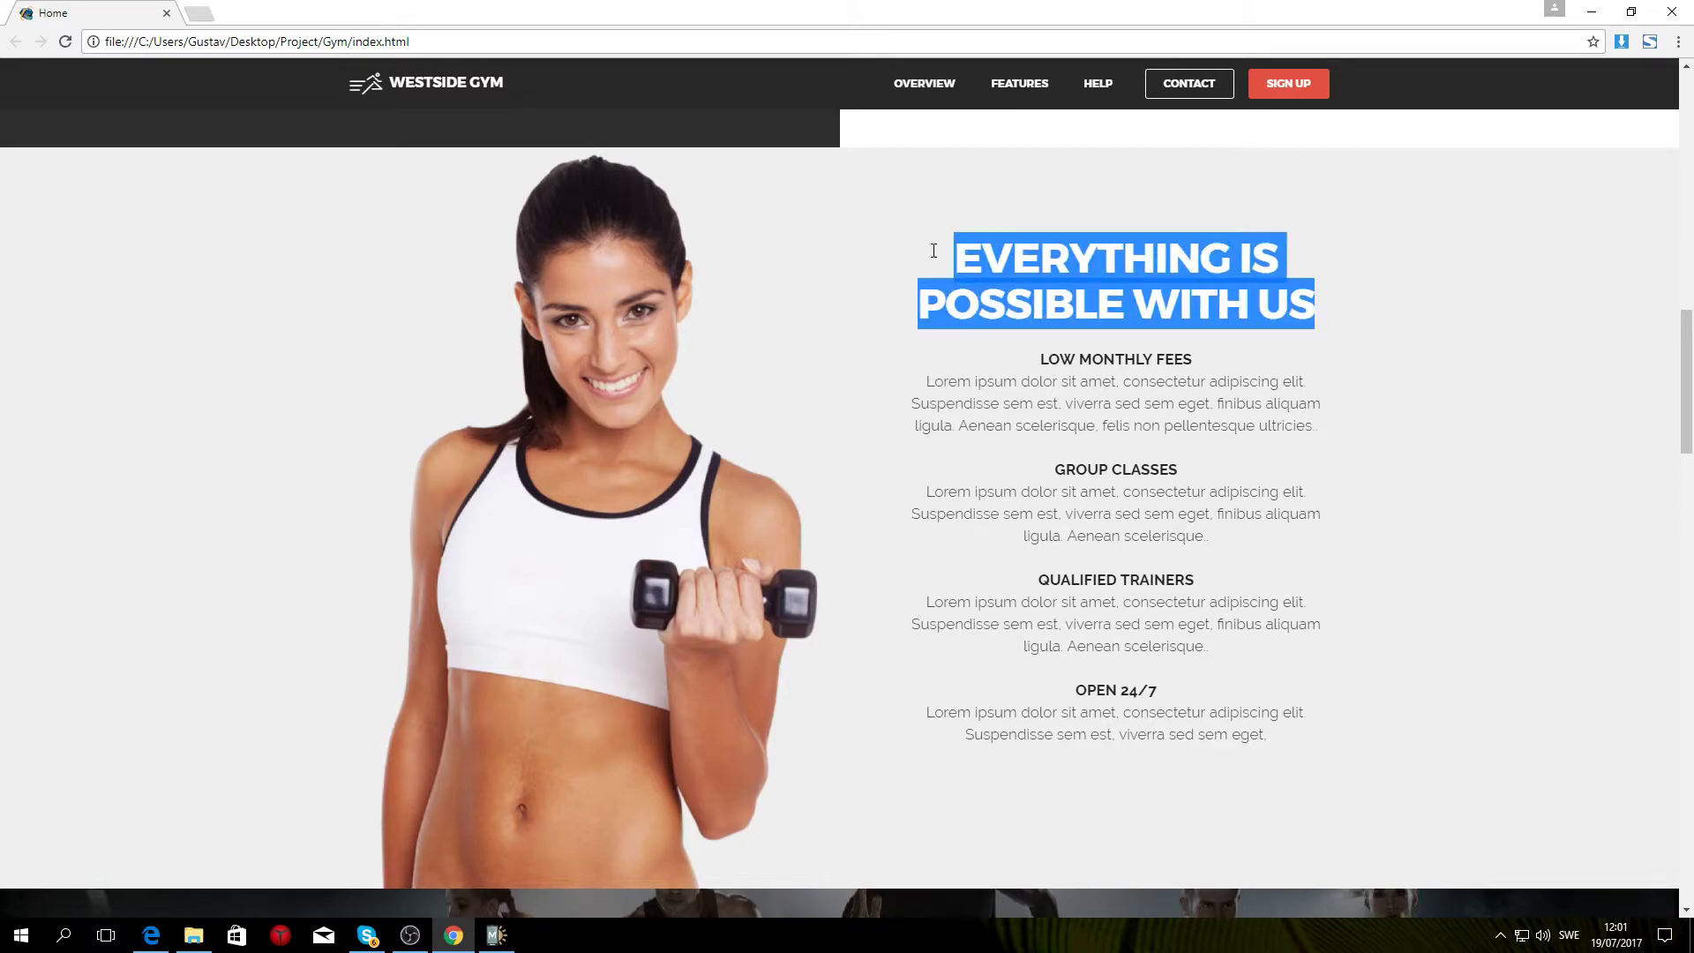
{"action": "right_click", "coordinate": [1041, 266]}
{"action": "left_click", "coordinate": [1087, 281]}
{"action": "left_click", "coordinate": [496, 935]}
{"action": "left_click_drag", "start_coordinate": [784, 719], "coordinate": [606, 660]}
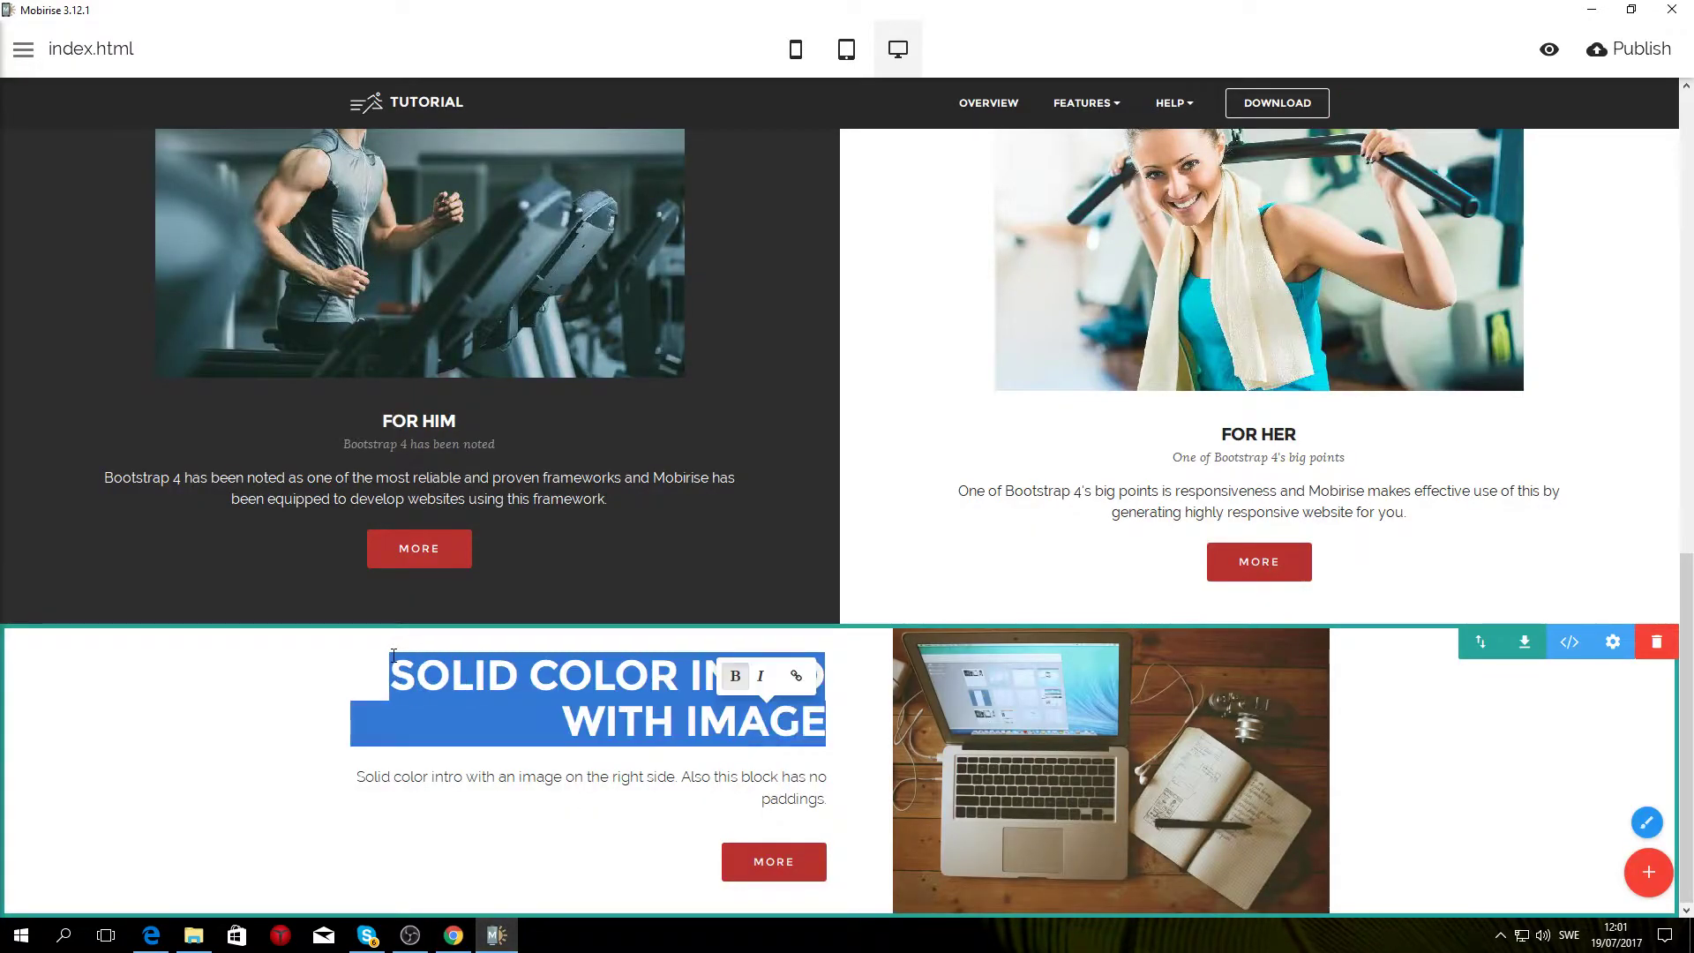
{"action": "key", "text": "ctrl+v"}
Step: Copy the text from LOW MONTHLY FEES through OPEN 24/7 in Chrome and replace the intro block's paragraph in Mobirise with it
{"action": "left_click", "coordinate": [453, 935]}
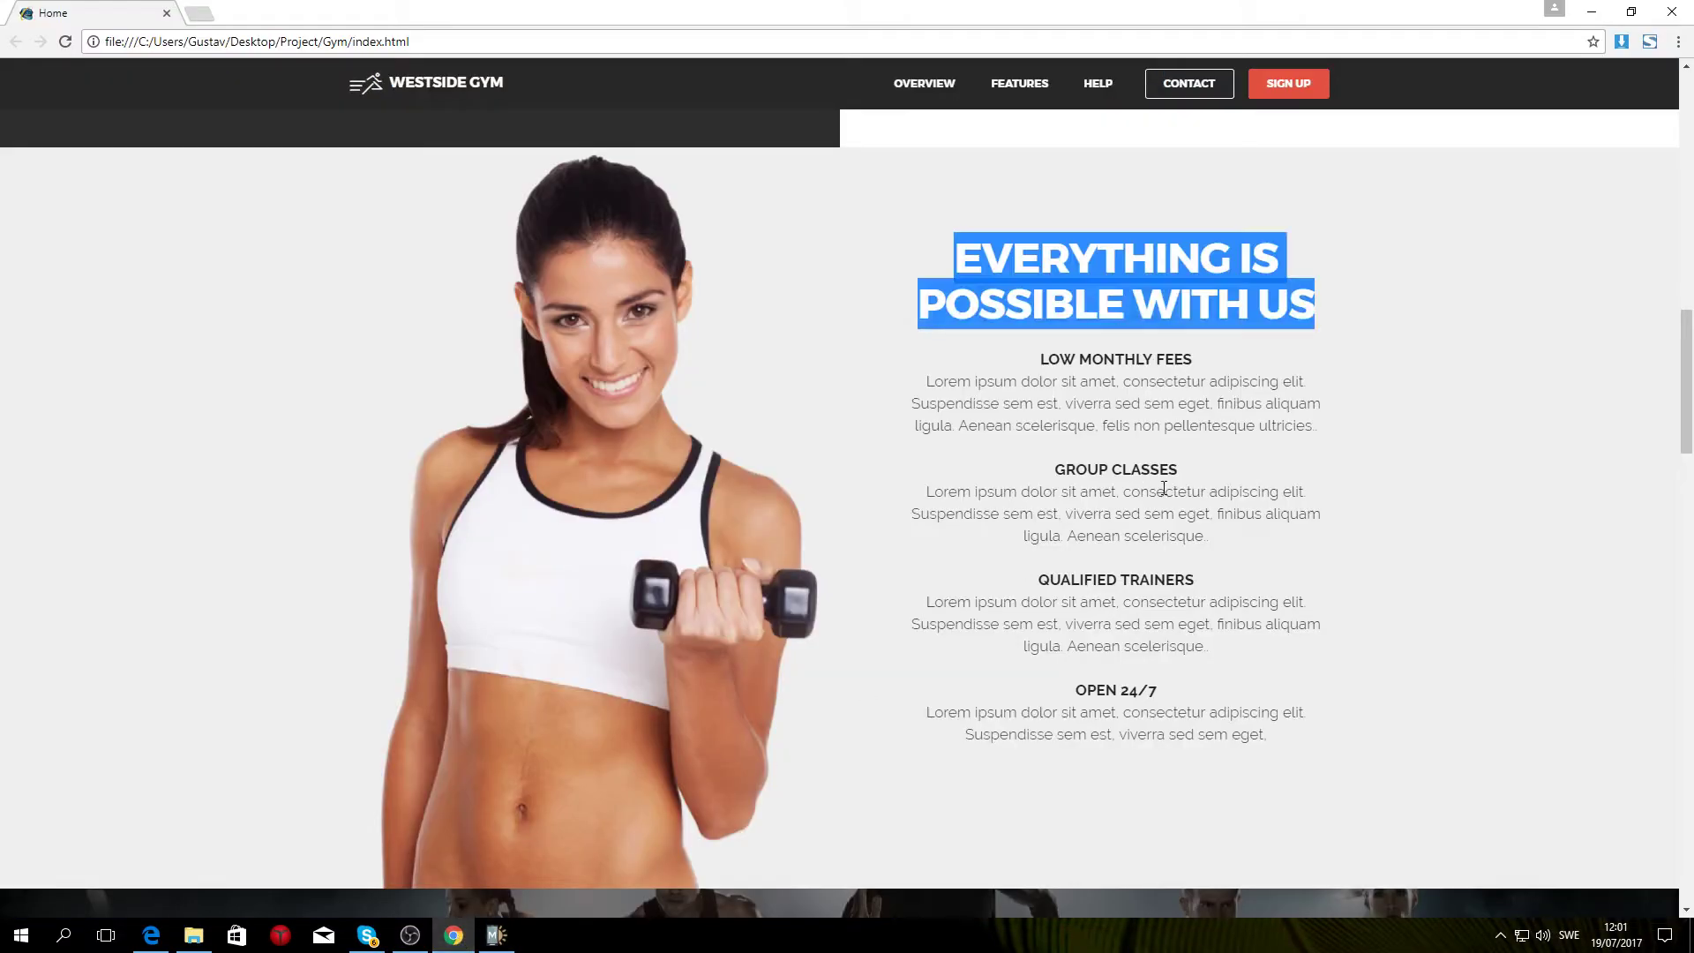
{"action": "left_click_drag", "start_coordinate": [1269, 739], "coordinate": [953, 363]}
{"action": "left_click", "coordinate": [496, 935]}
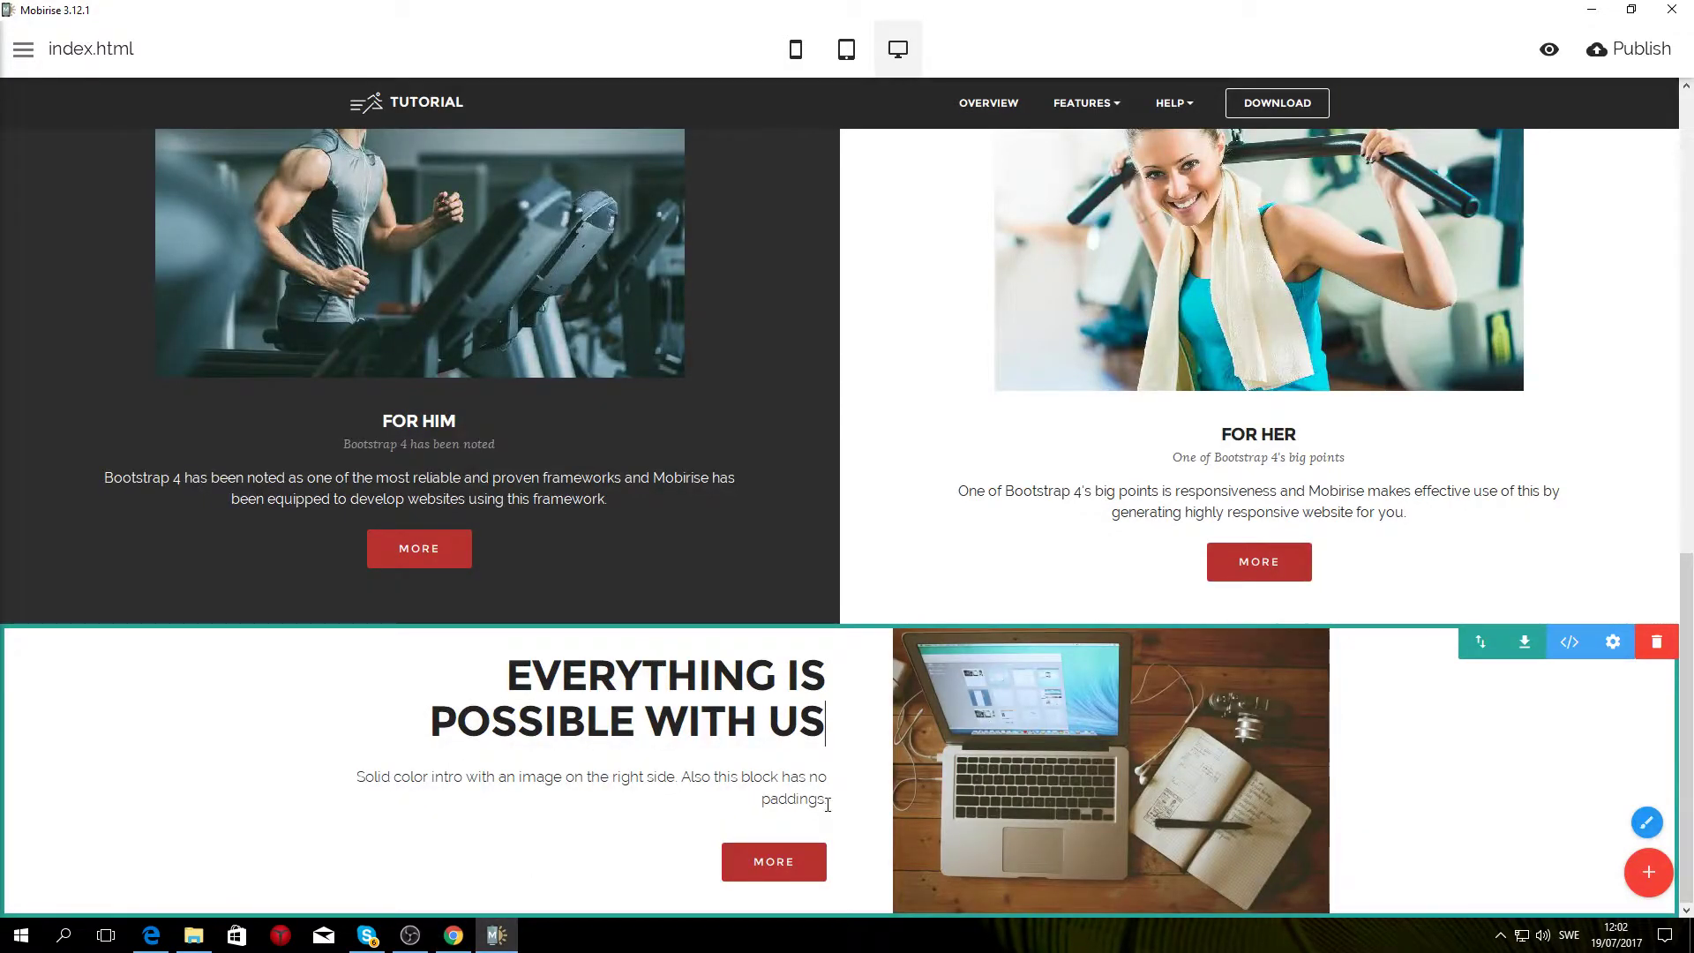
{"action": "left_click_drag", "start_coordinate": [827, 804], "coordinate": [376, 746]}
{"action": "key", "text": "ctrl+v"}
{"action": "scroll", "coordinate": [644, 739], "scroll_direction": "down", "scroll_amount": 2}
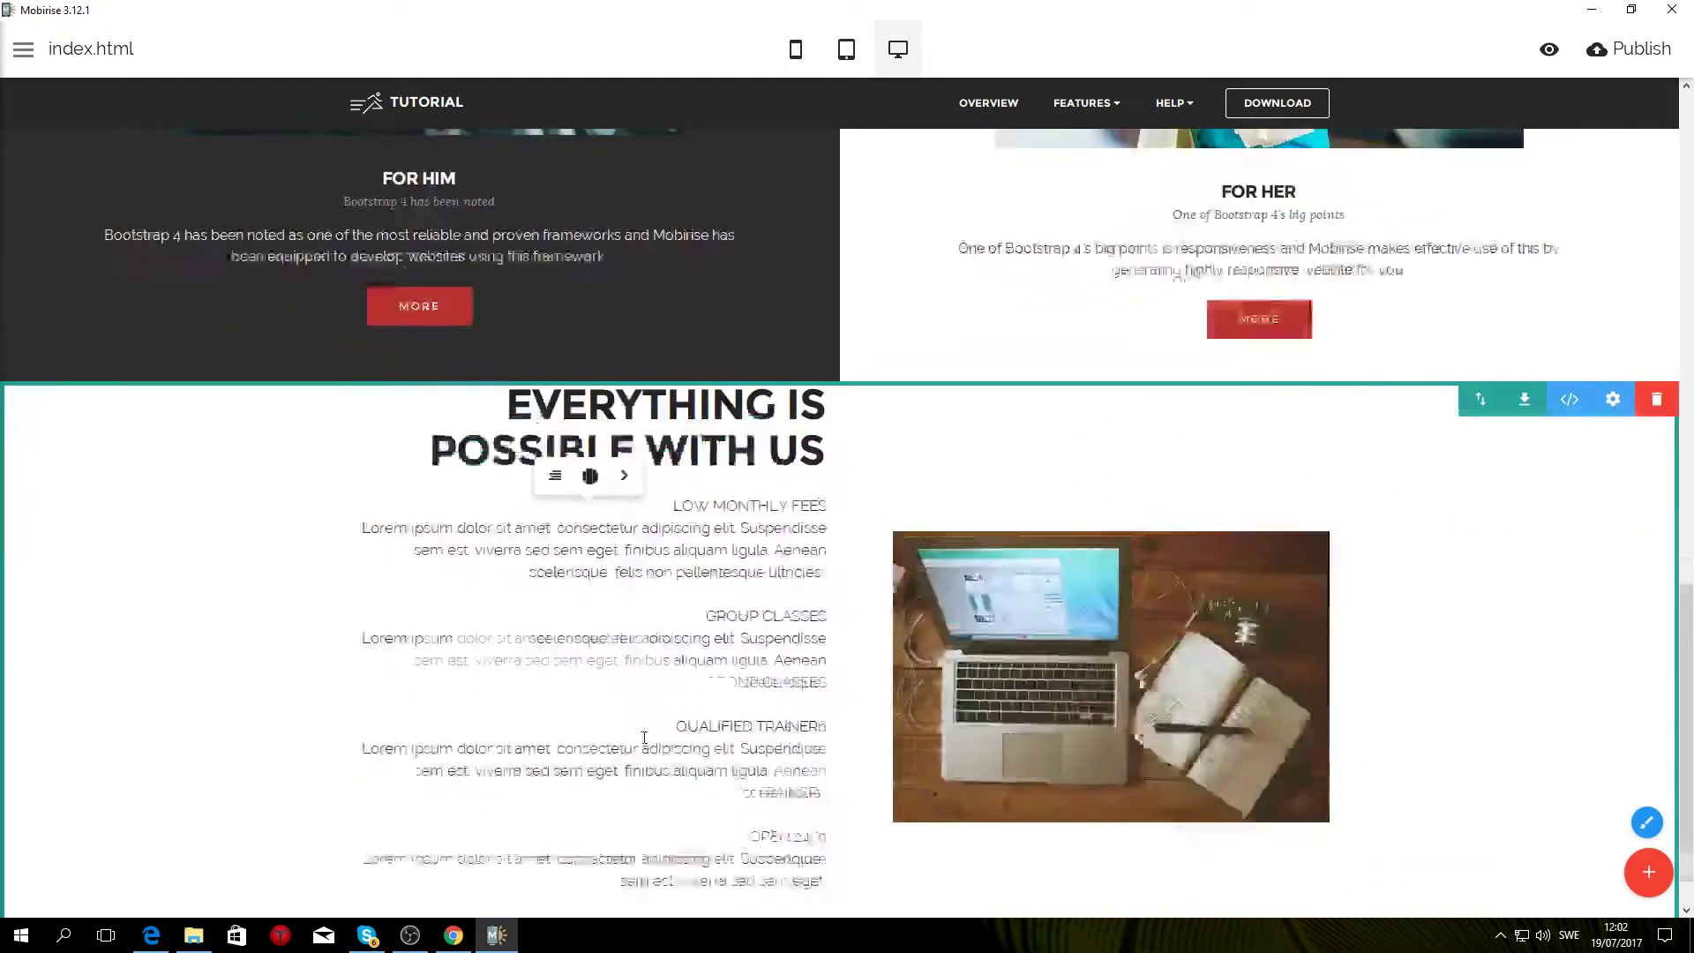
Step: Check the text alignment on the finished page in Chrome, then centre the intro block's title and body text in Mobirise
{"action": "left_click", "coordinate": [453, 935]}
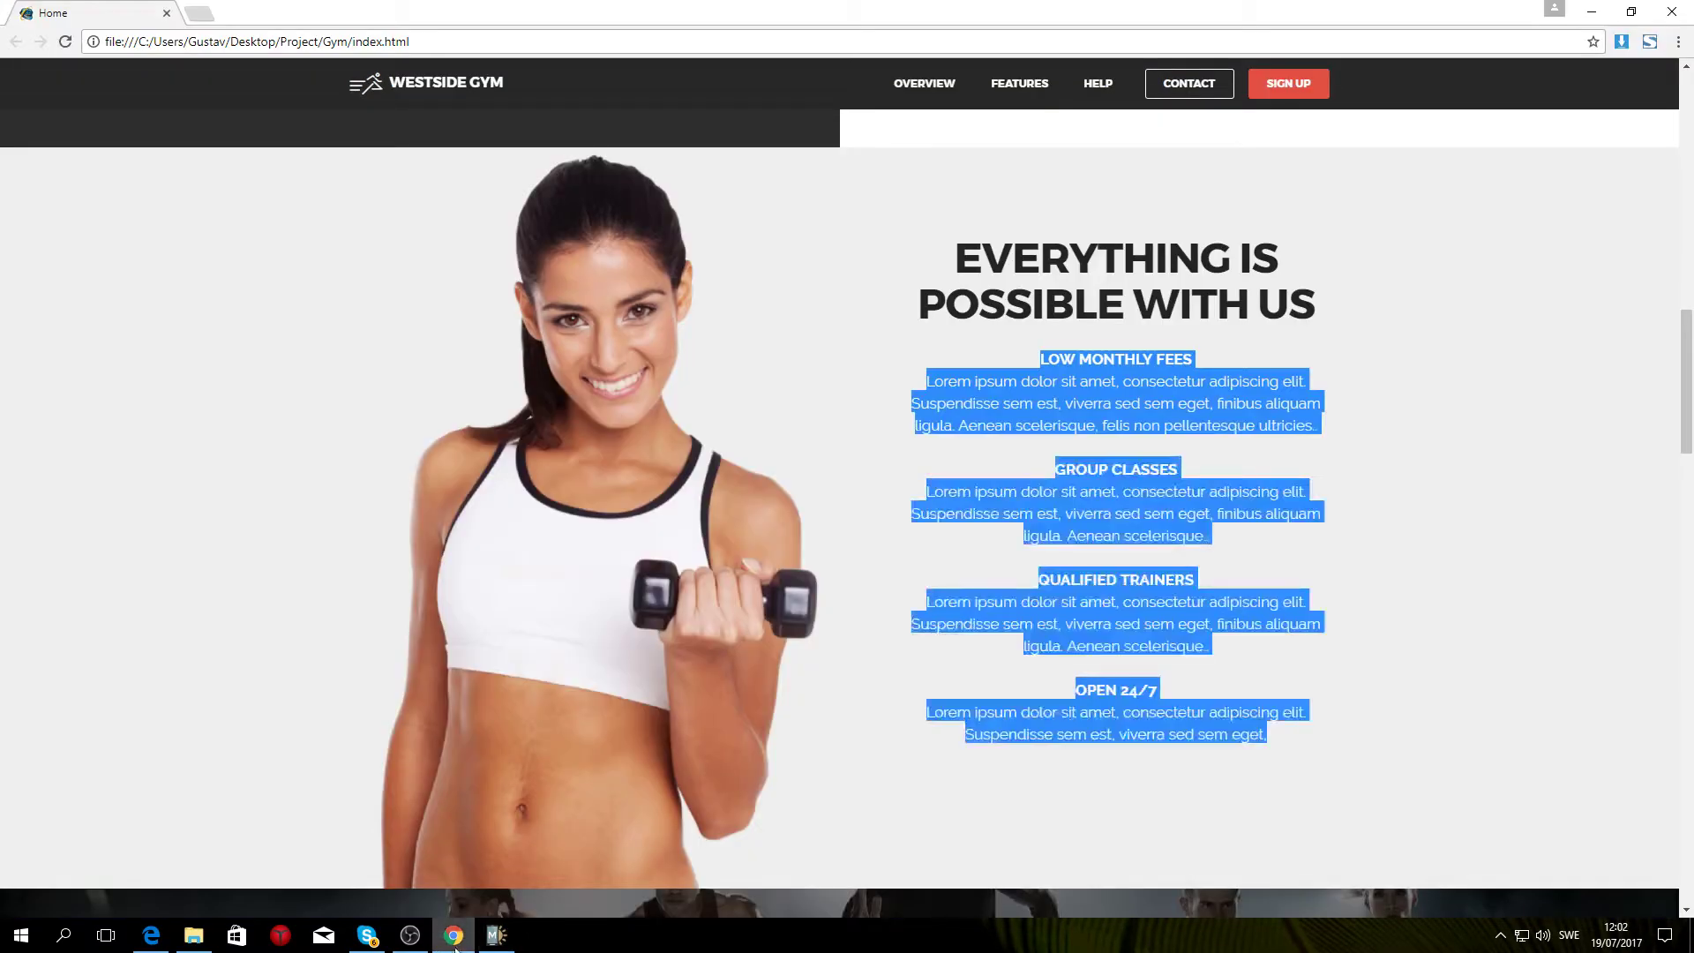
{"action": "left_click", "coordinate": [995, 285]}
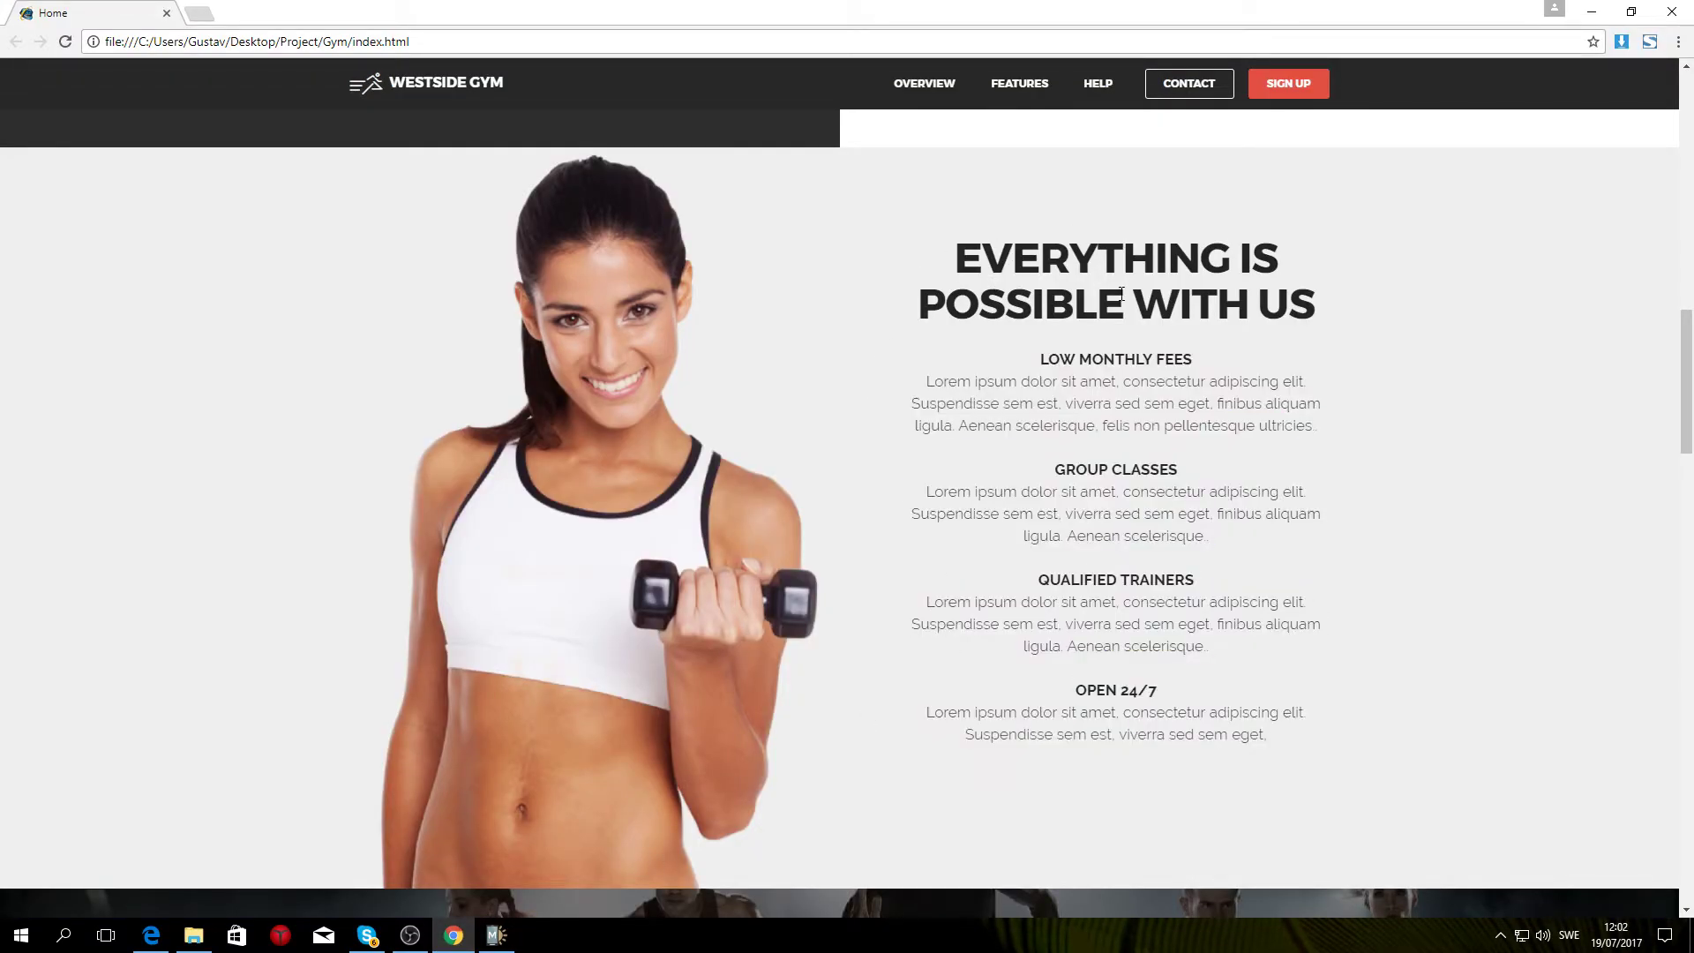
{"action": "left_click", "coordinate": [496, 935]}
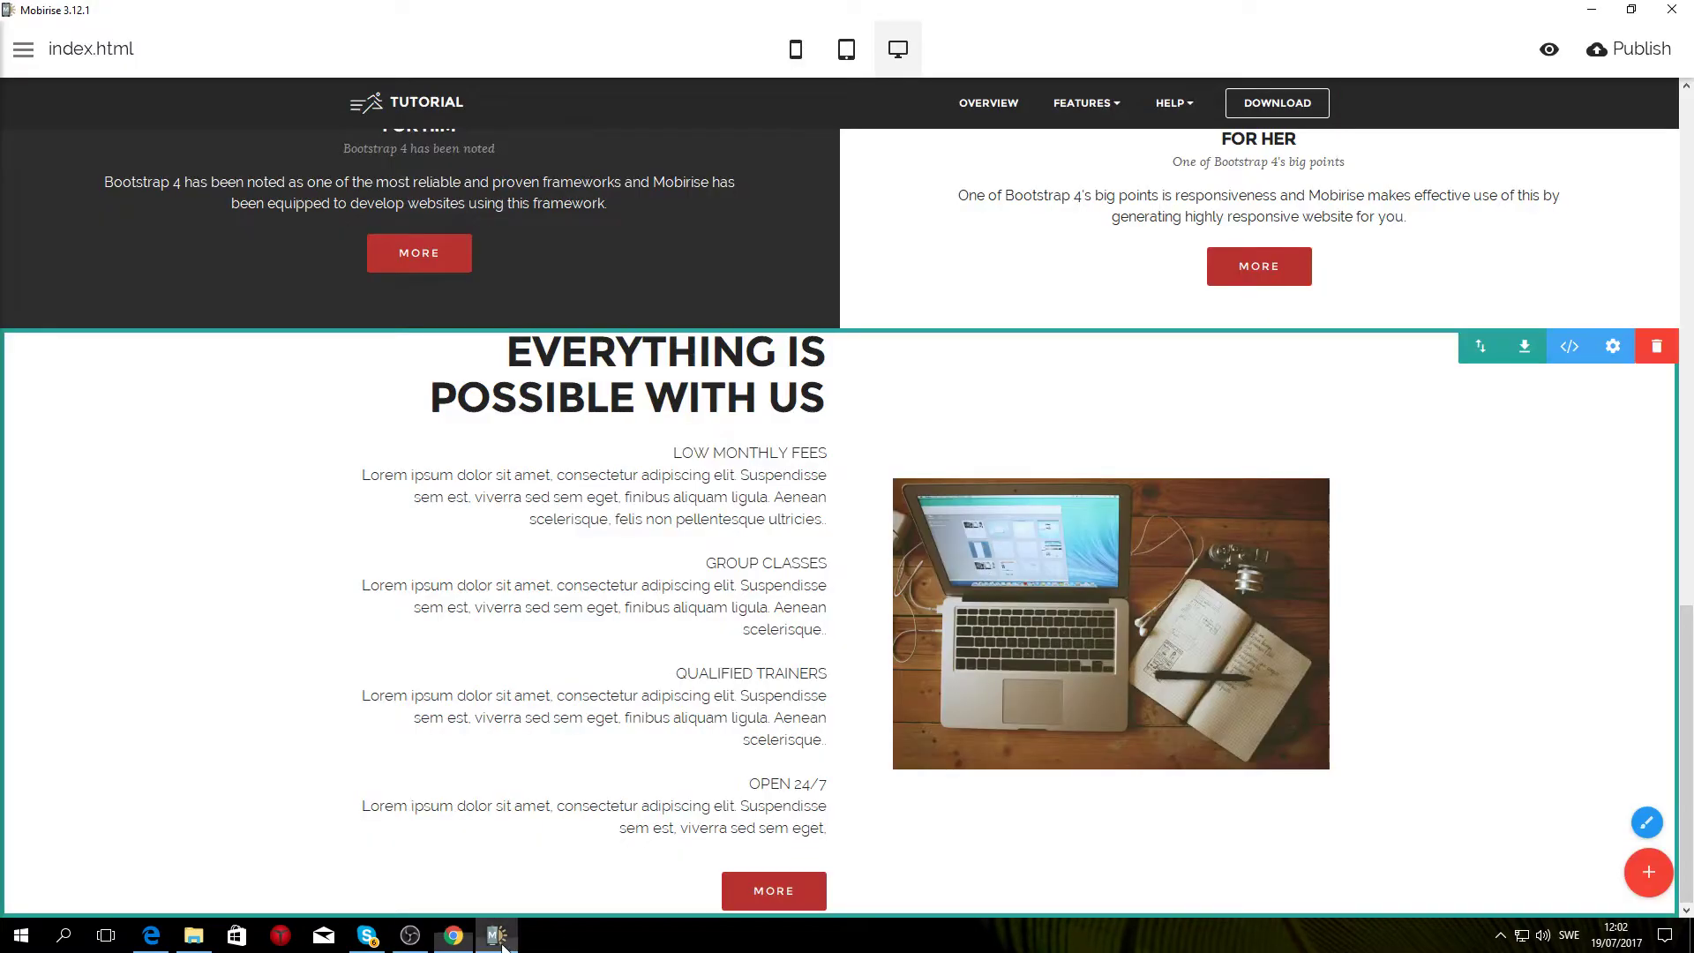
{"action": "left_click", "coordinate": [668, 353]}
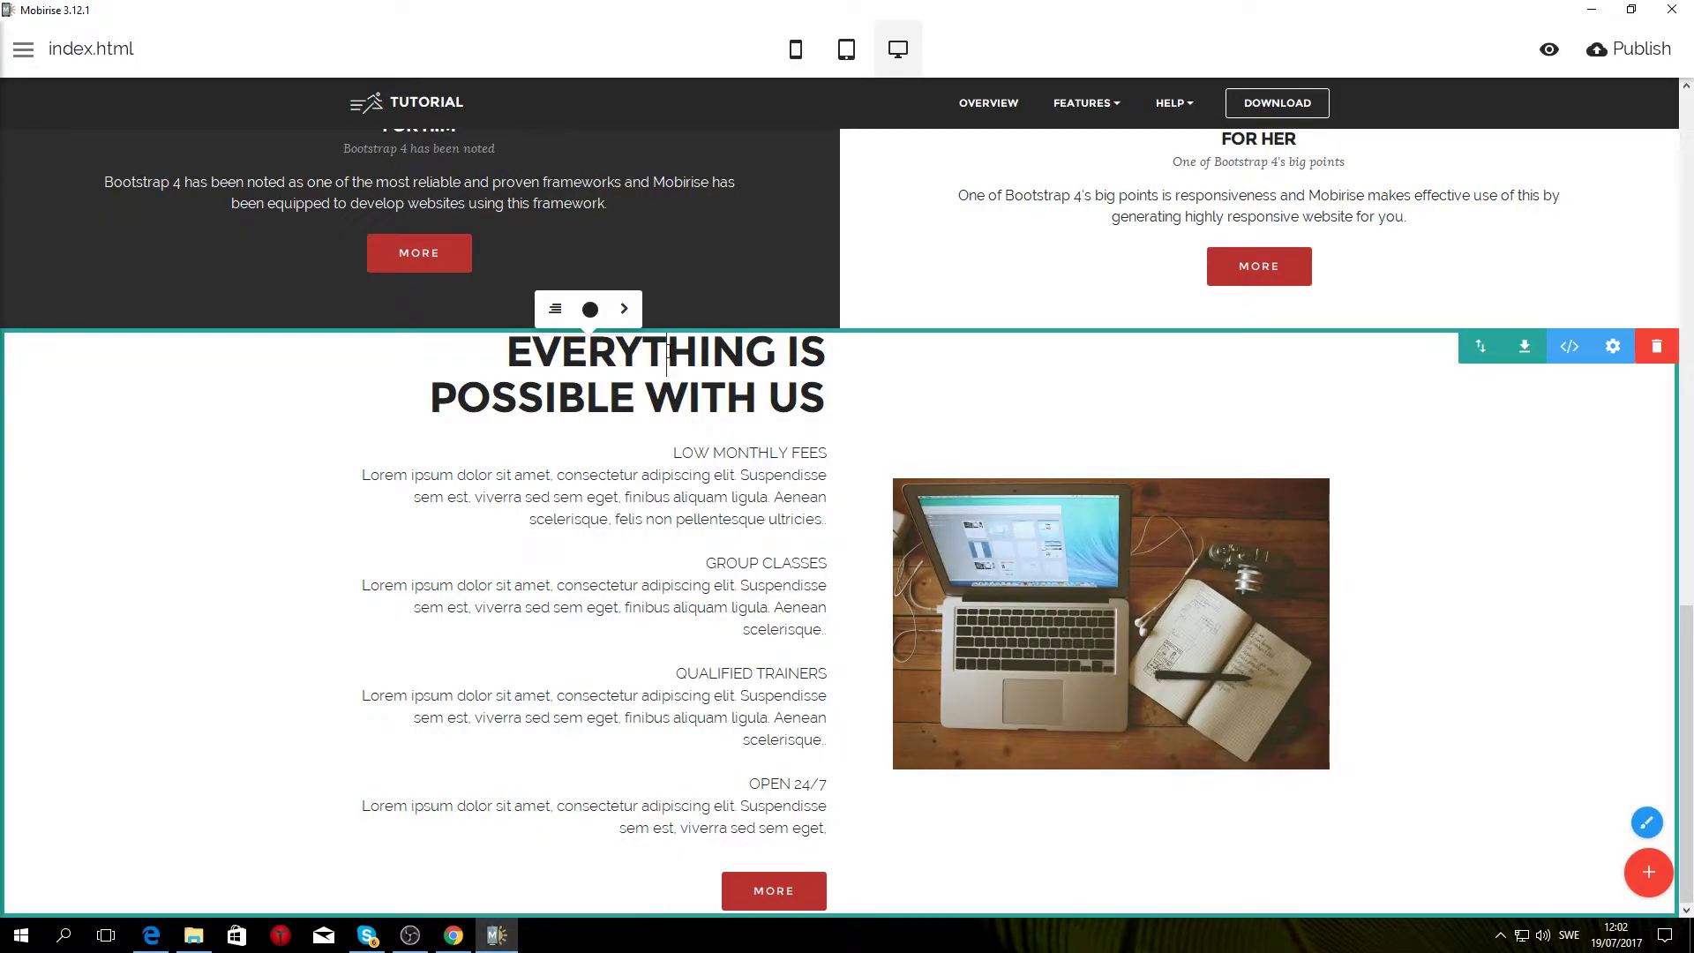
{"action": "left_click", "coordinate": [556, 311]}
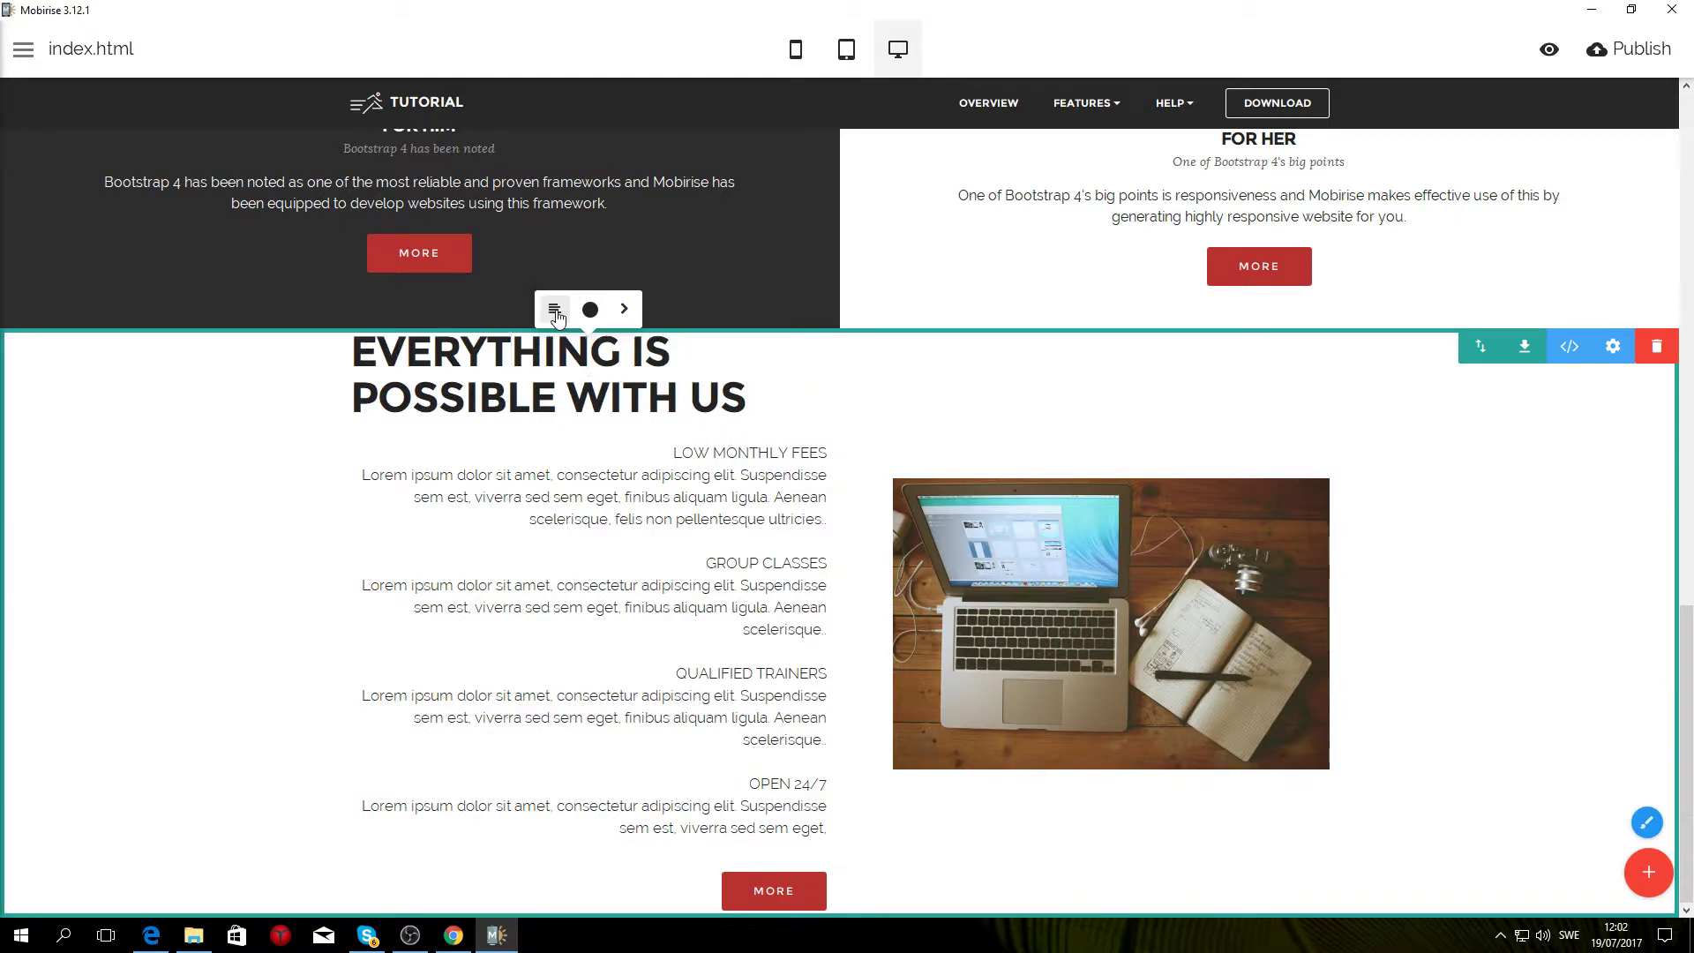
{"action": "left_click", "coordinate": [556, 313]}
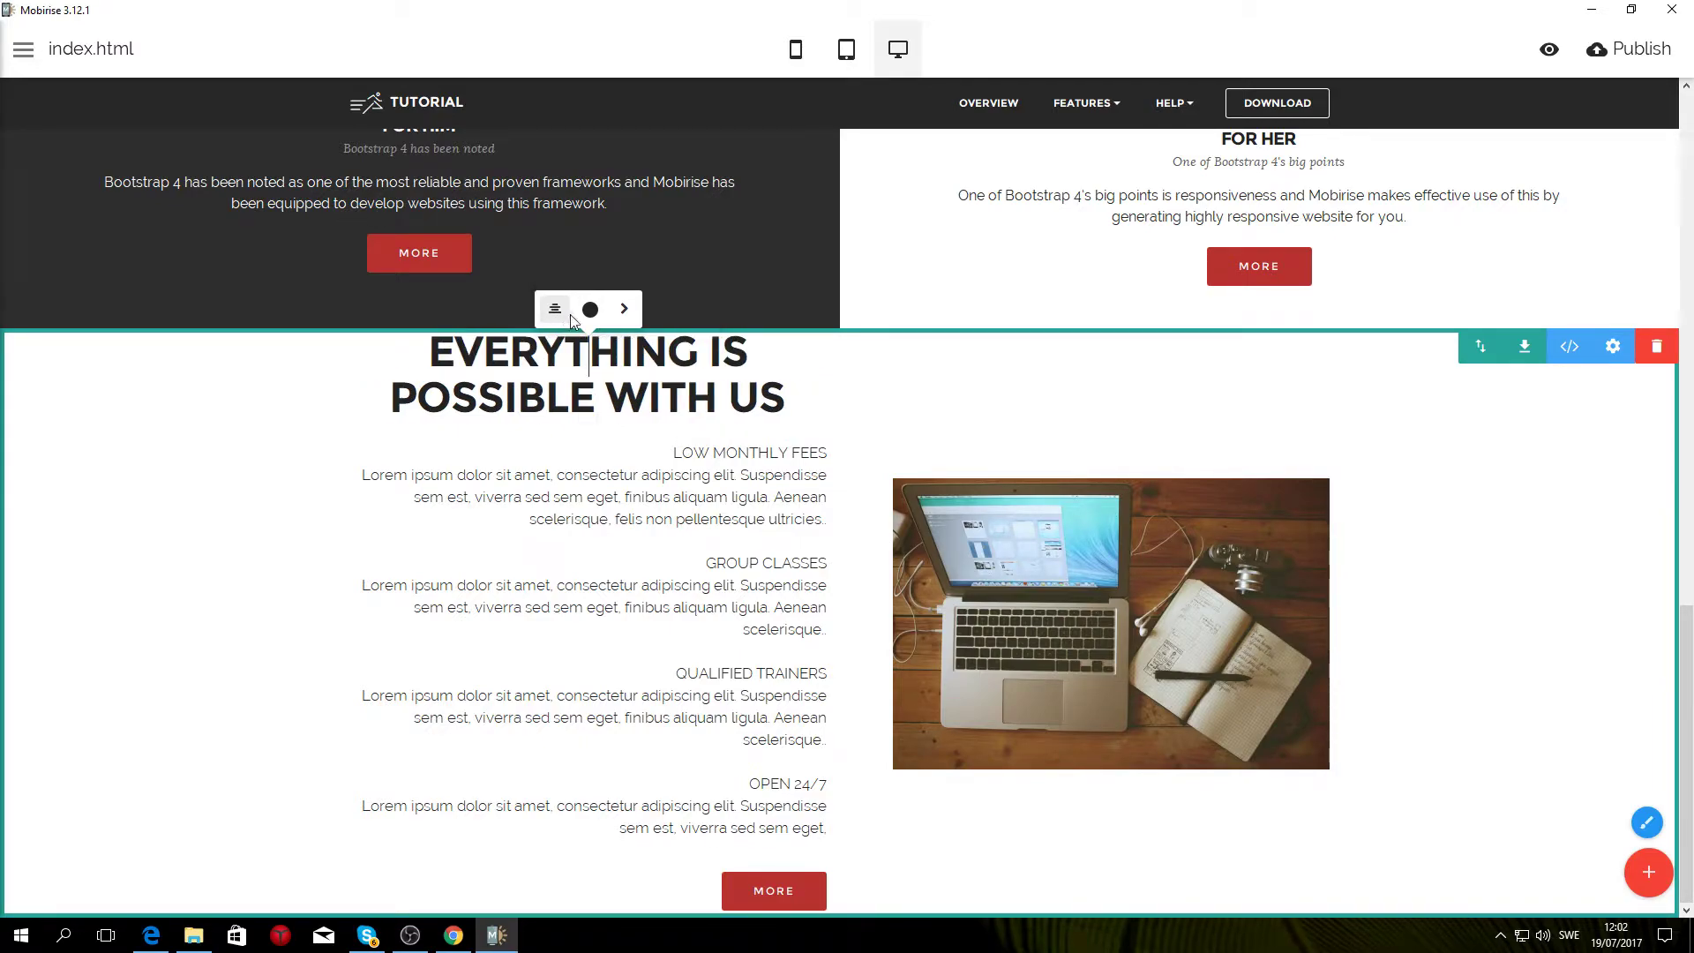
{"action": "left_click", "coordinate": [735, 463]}
{"action": "left_click", "coordinate": [556, 425]}
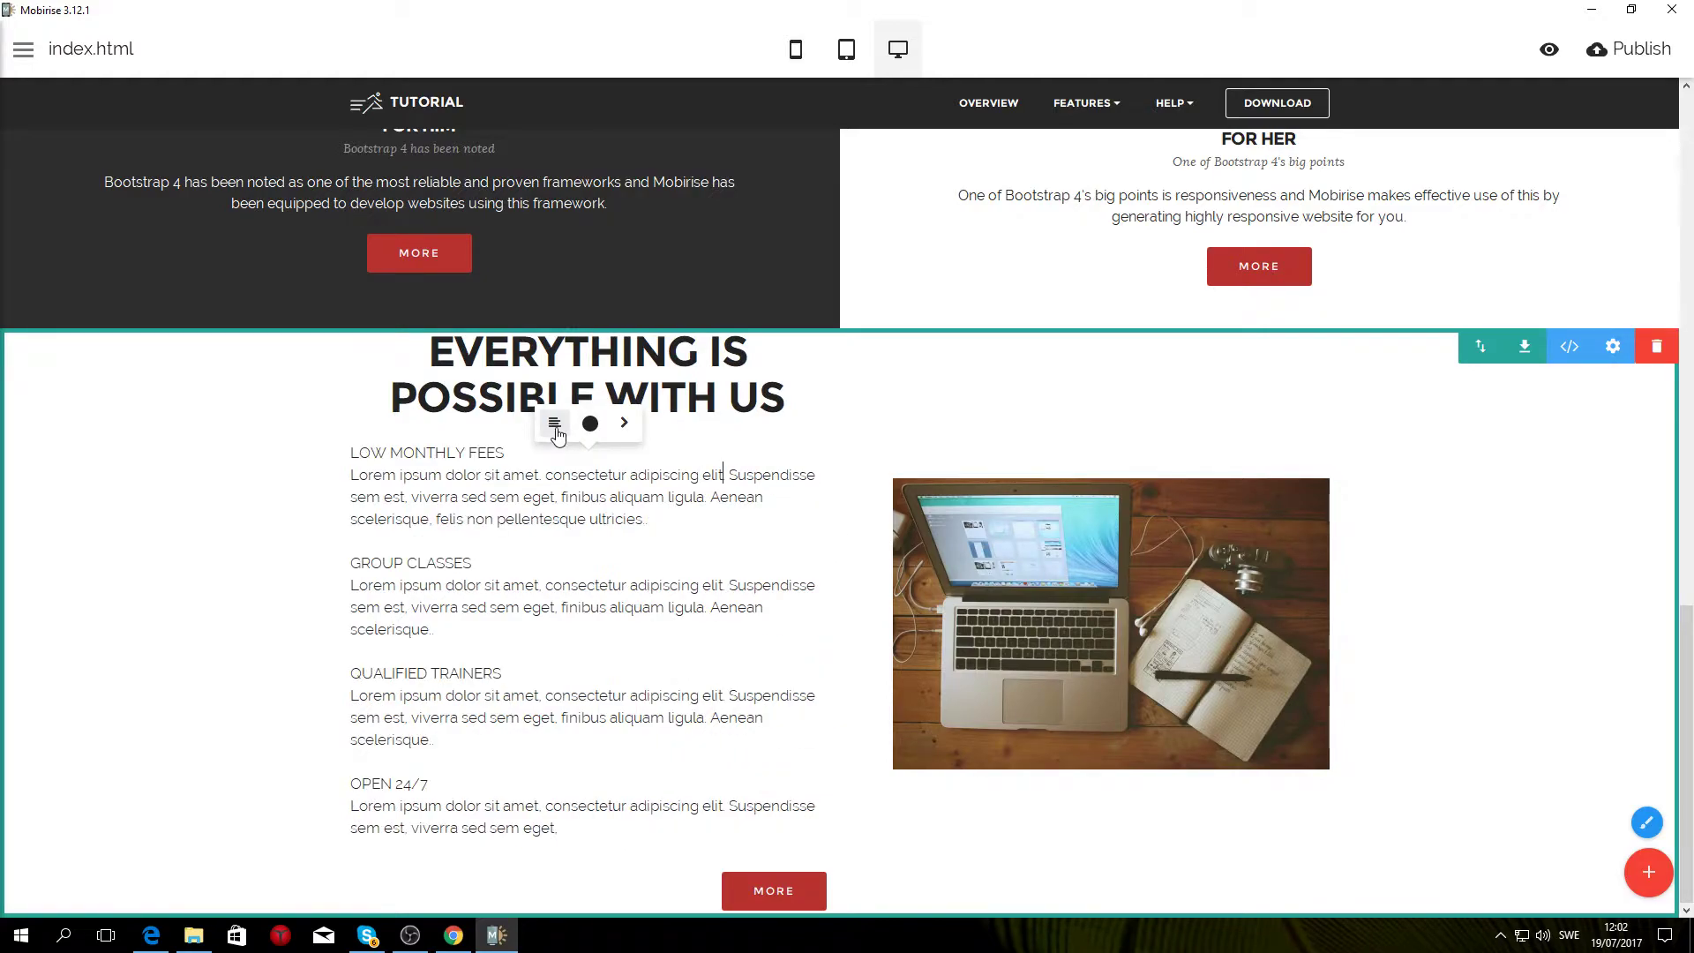
{"action": "left_click", "coordinate": [556, 427]}
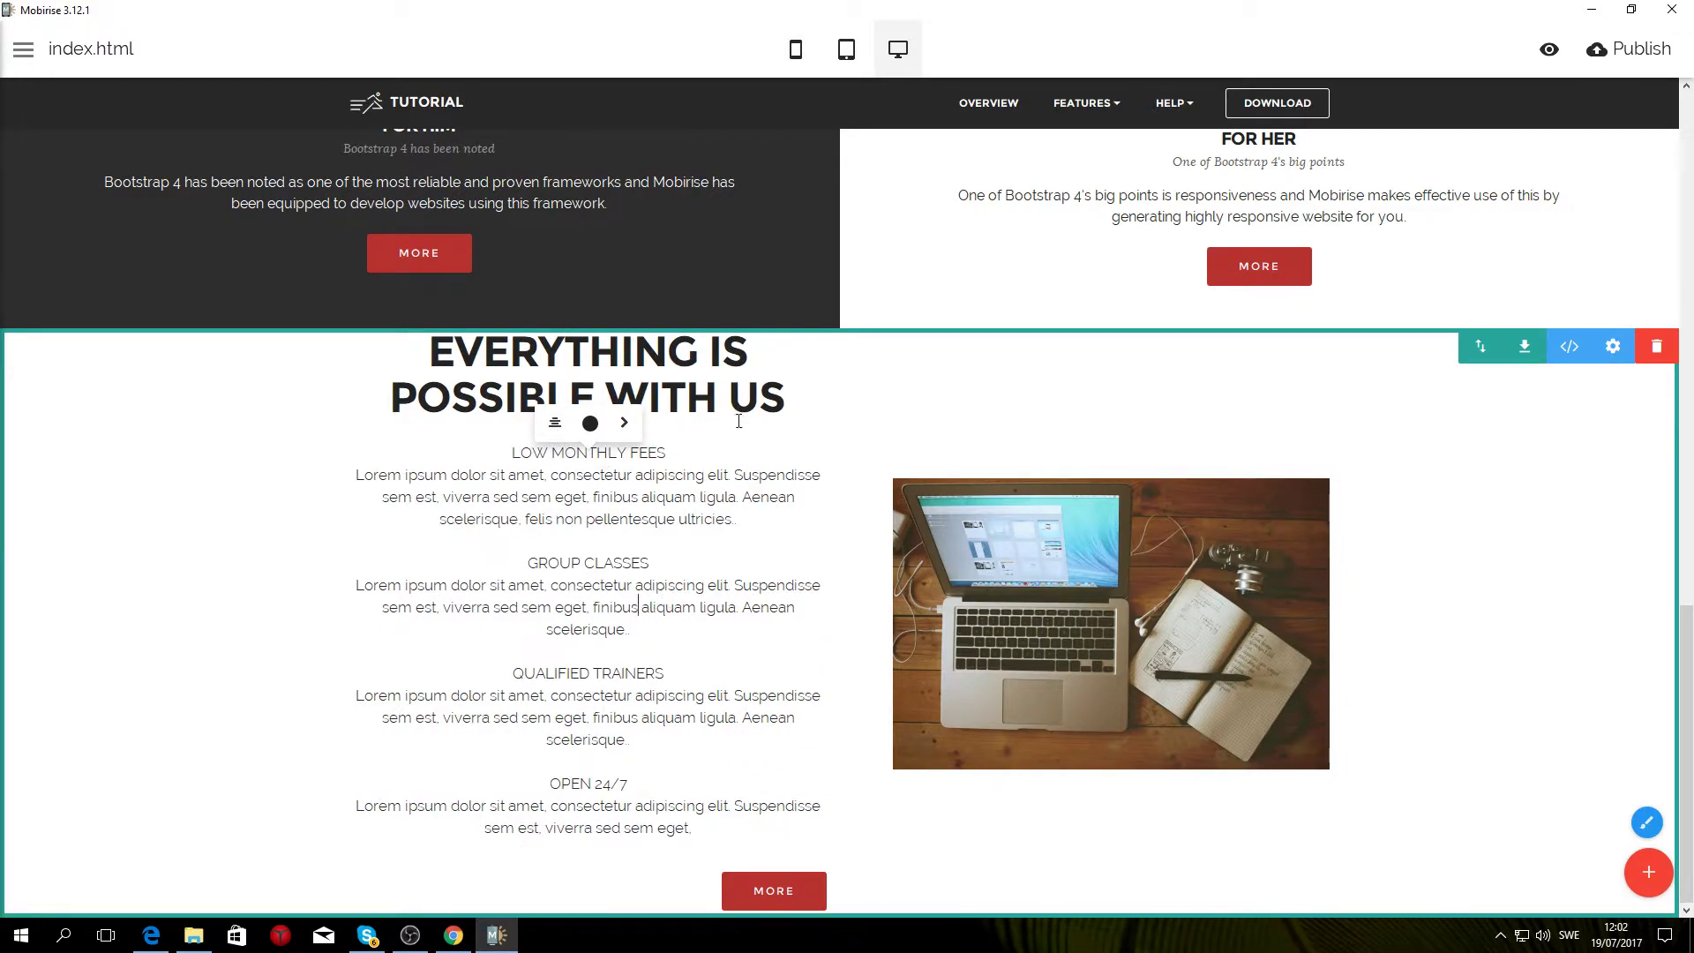
Step: Make the subheadings LOW MONTHLY FEES, GROUP CLASSES, QUALIFIED TRAINERS and OPEN 24/7 bold
{"action": "left_click_drag", "start_coordinate": [666, 452], "coordinate": [510, 453]}
{"action": "left_click", "coordinate": [511, 453]}
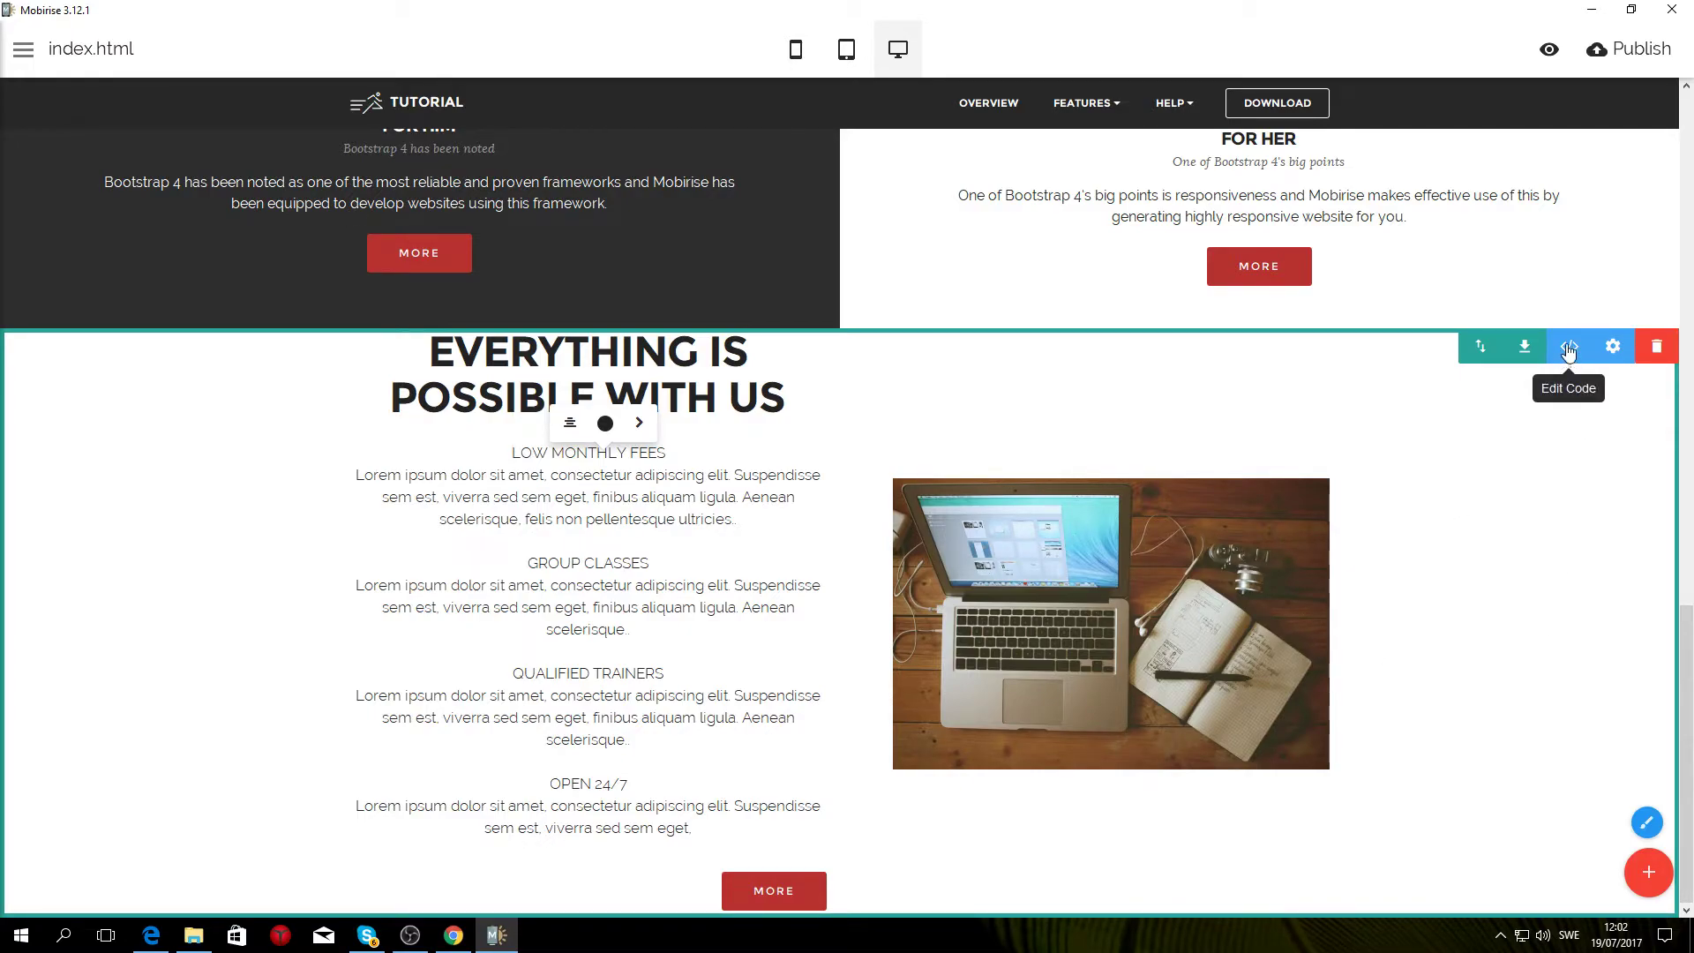
{"action": "left_click_drag", "start_coordinate": [673, 452], "coordinate": [509, 453]}
{"action": "left_click", "coordinate": [539, 426]}
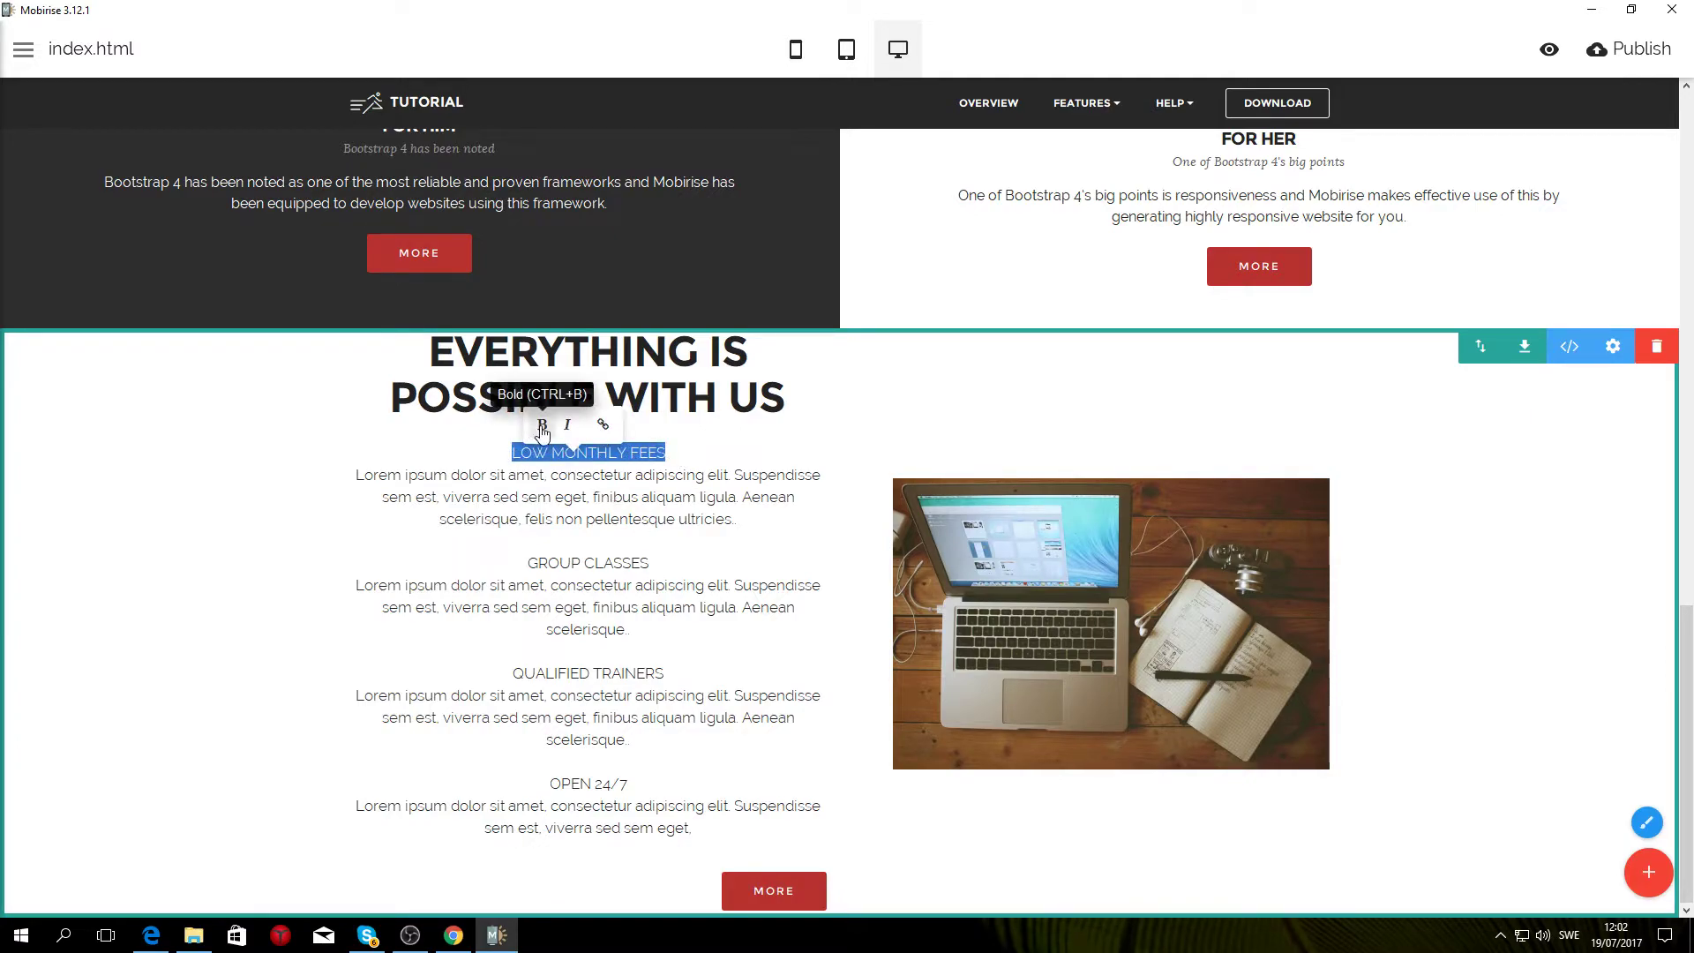
{"action": "left_click", "coordinate": [659, 540]}
{"action": "left_click_drag", "start_coordinate": [654, 563], "coordinate": [527, 563]}
{"action": "left_click_drag", "start_coordinate": [663, 673], "coordinate": [512, 673]}
{"action": "left_click", "coordinate": [557, 645]}
{"action": "left_click_drag", "start_coordinate": [629, 784], "coordinate": [548, 785]}
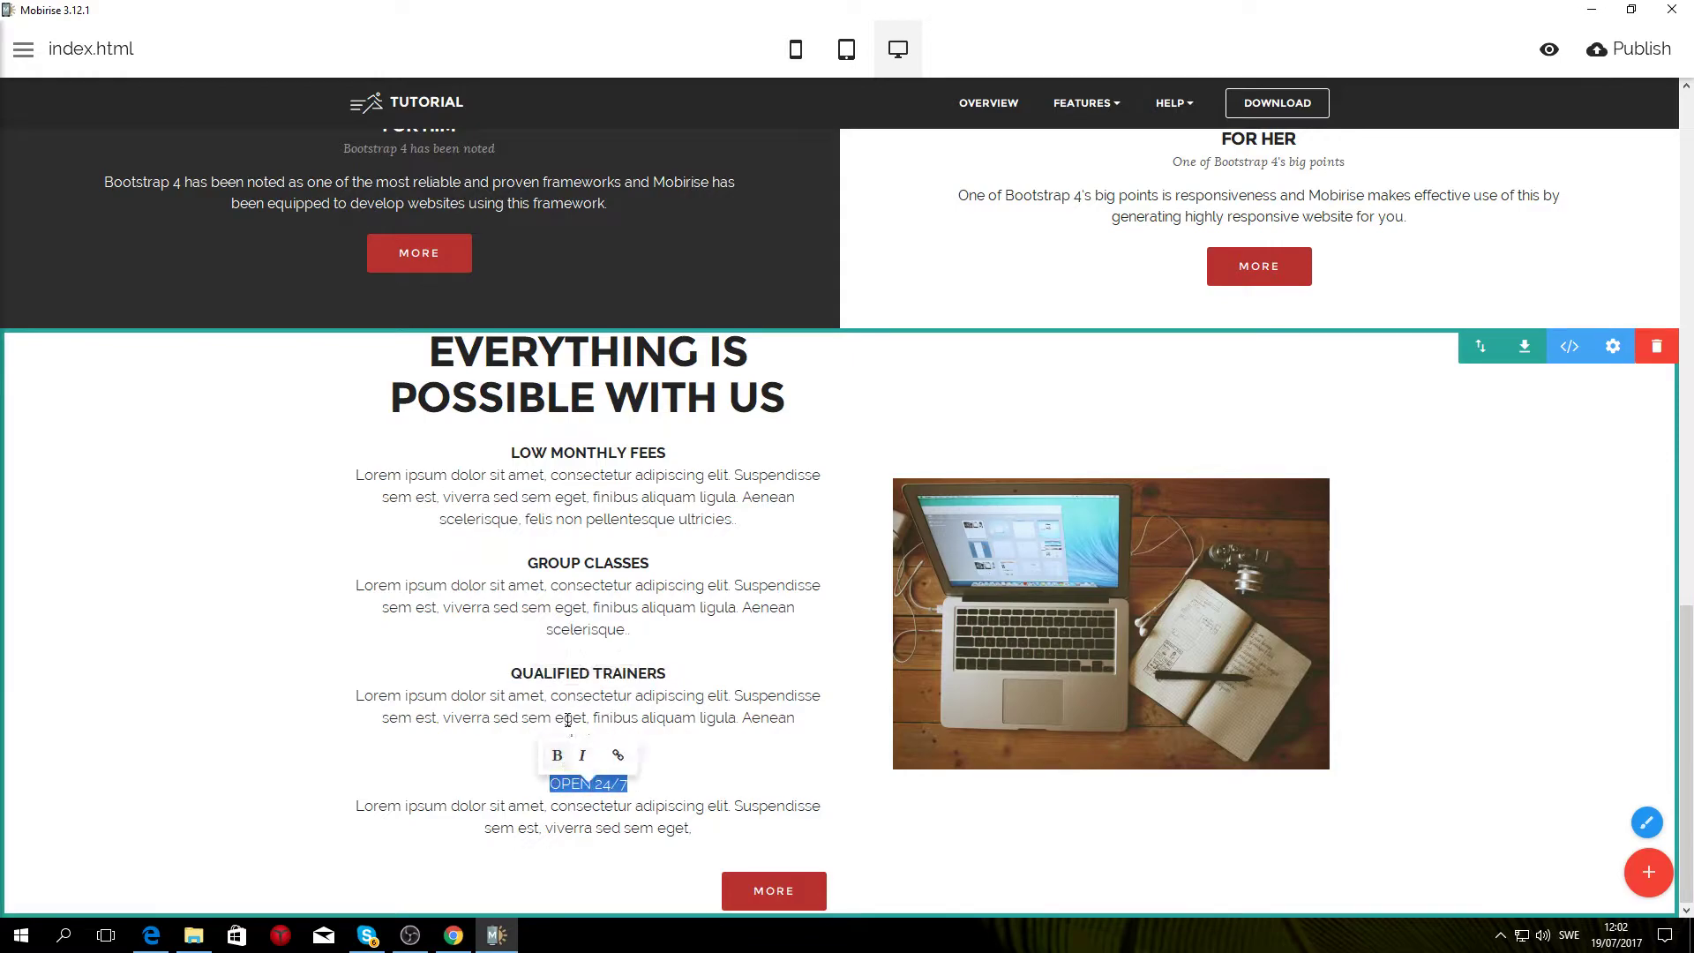
{"action": "left_click", "coordinate": [557, 755]}
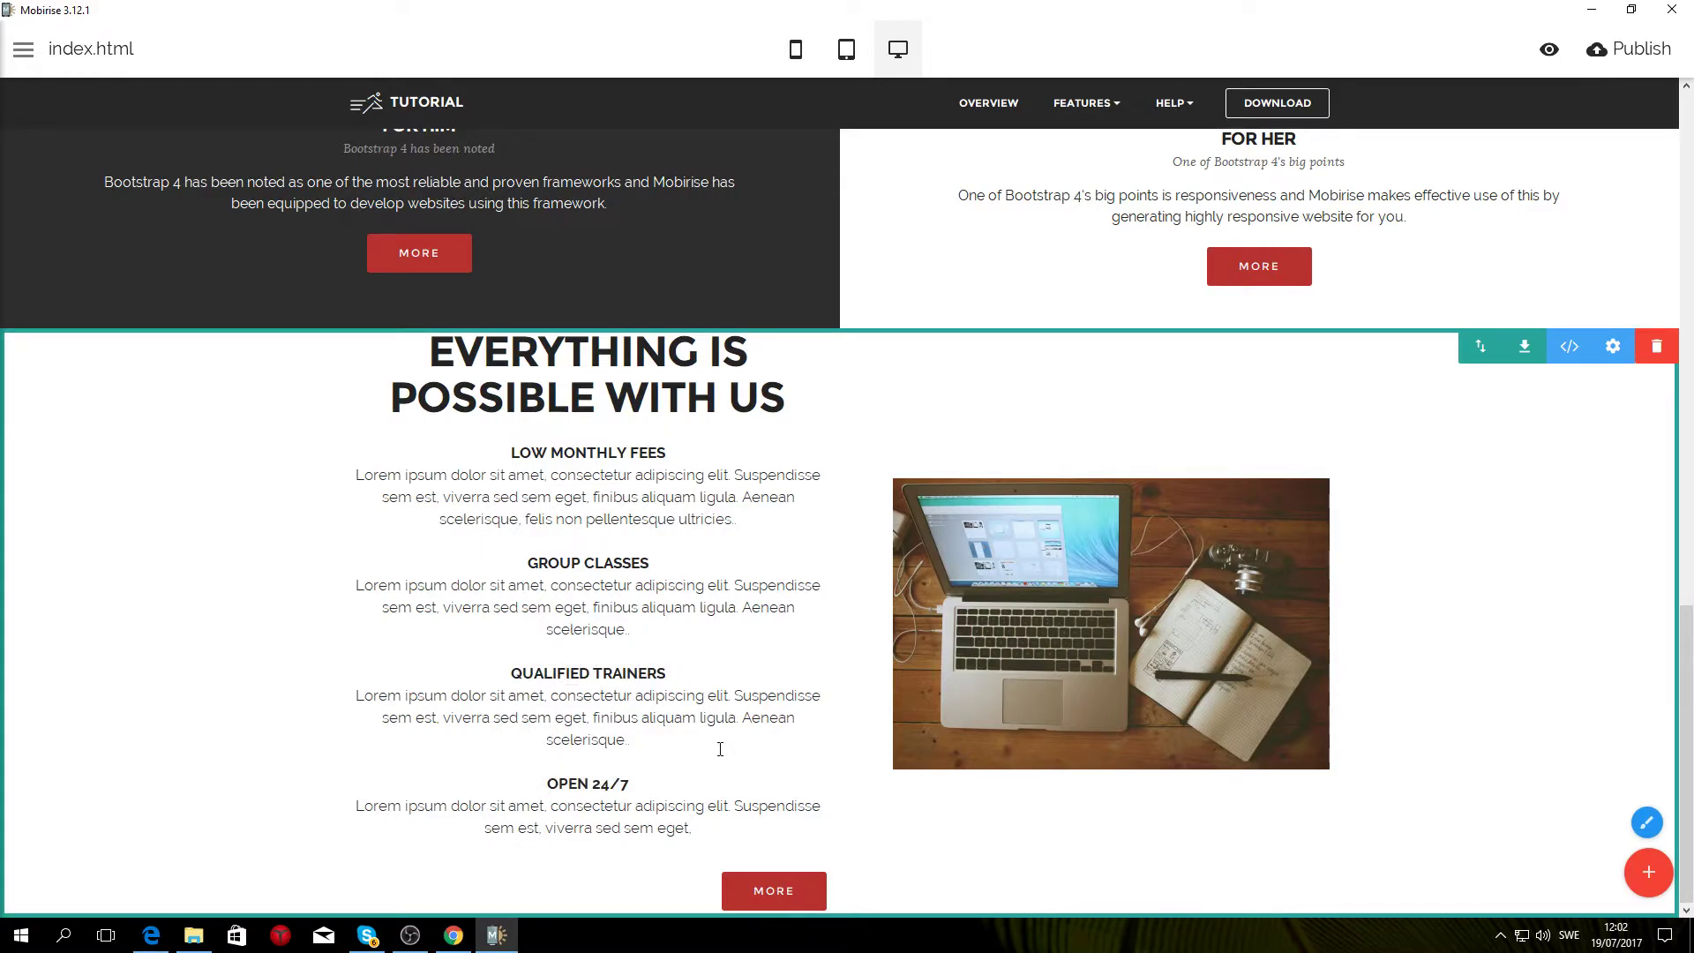
Step: Compare with the finished page in Chrome and, back in Mobirise, turn off Show Buttons for the intro block
{"action": "left_click", "coordinate": [453, 936]}
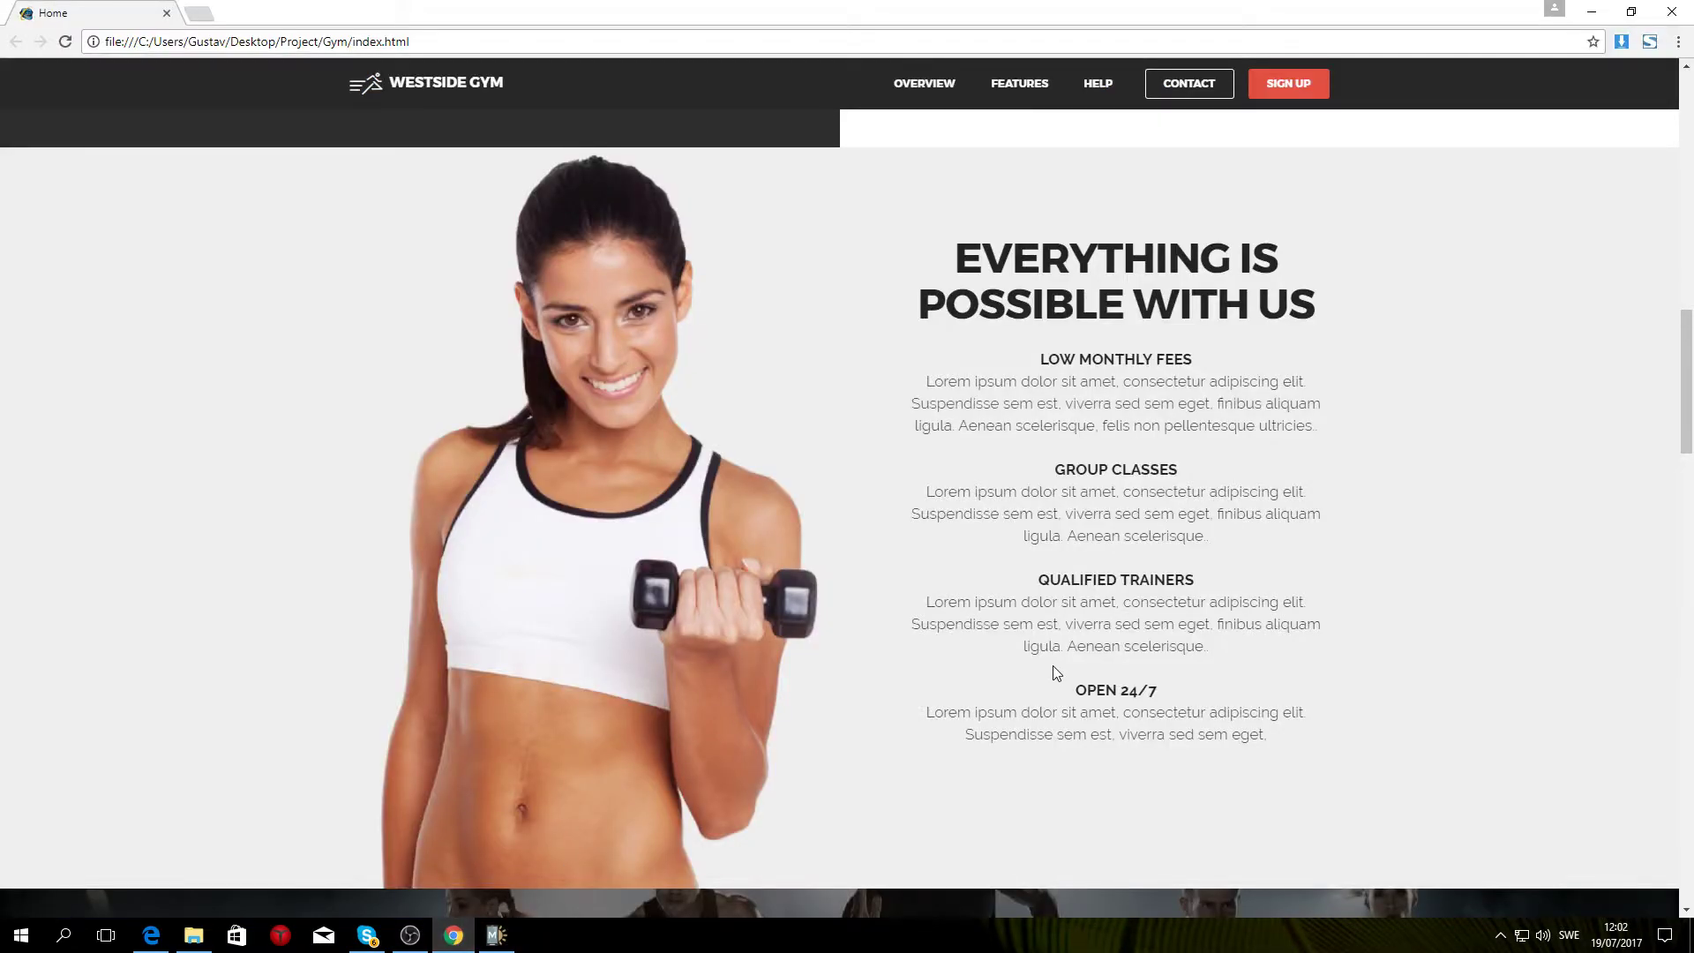
{"action": "left_click", "coordinate": [497, 935]}
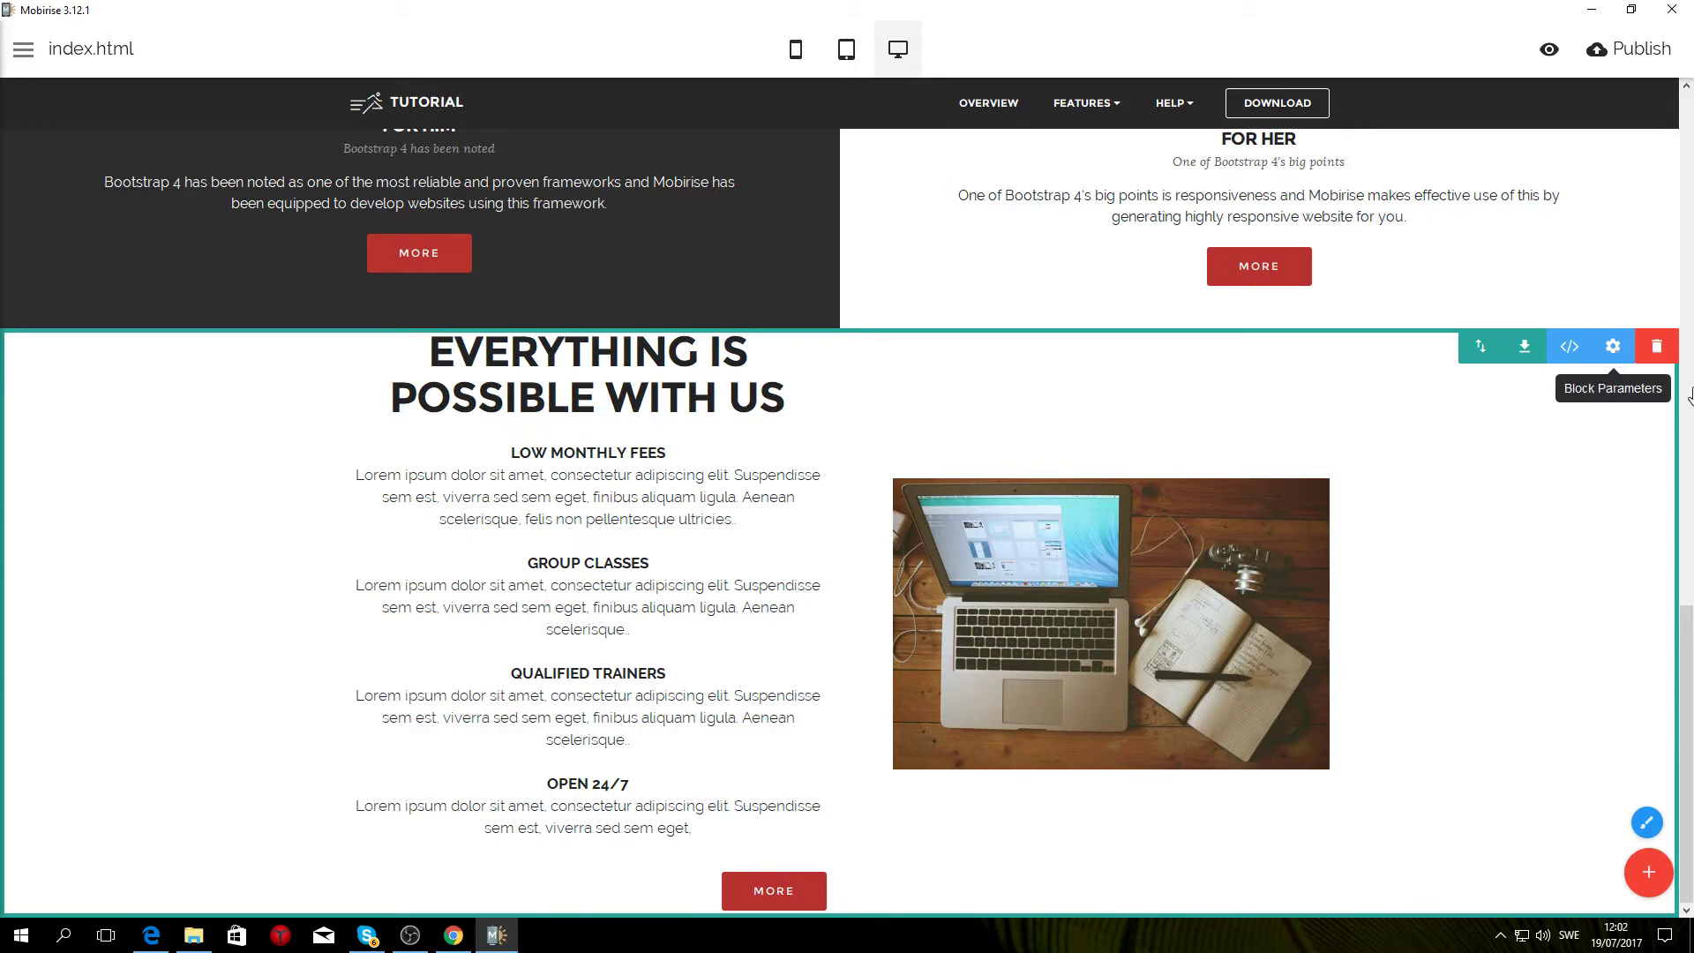
{"action": "left_click", "coordinate": [1612, 347]}
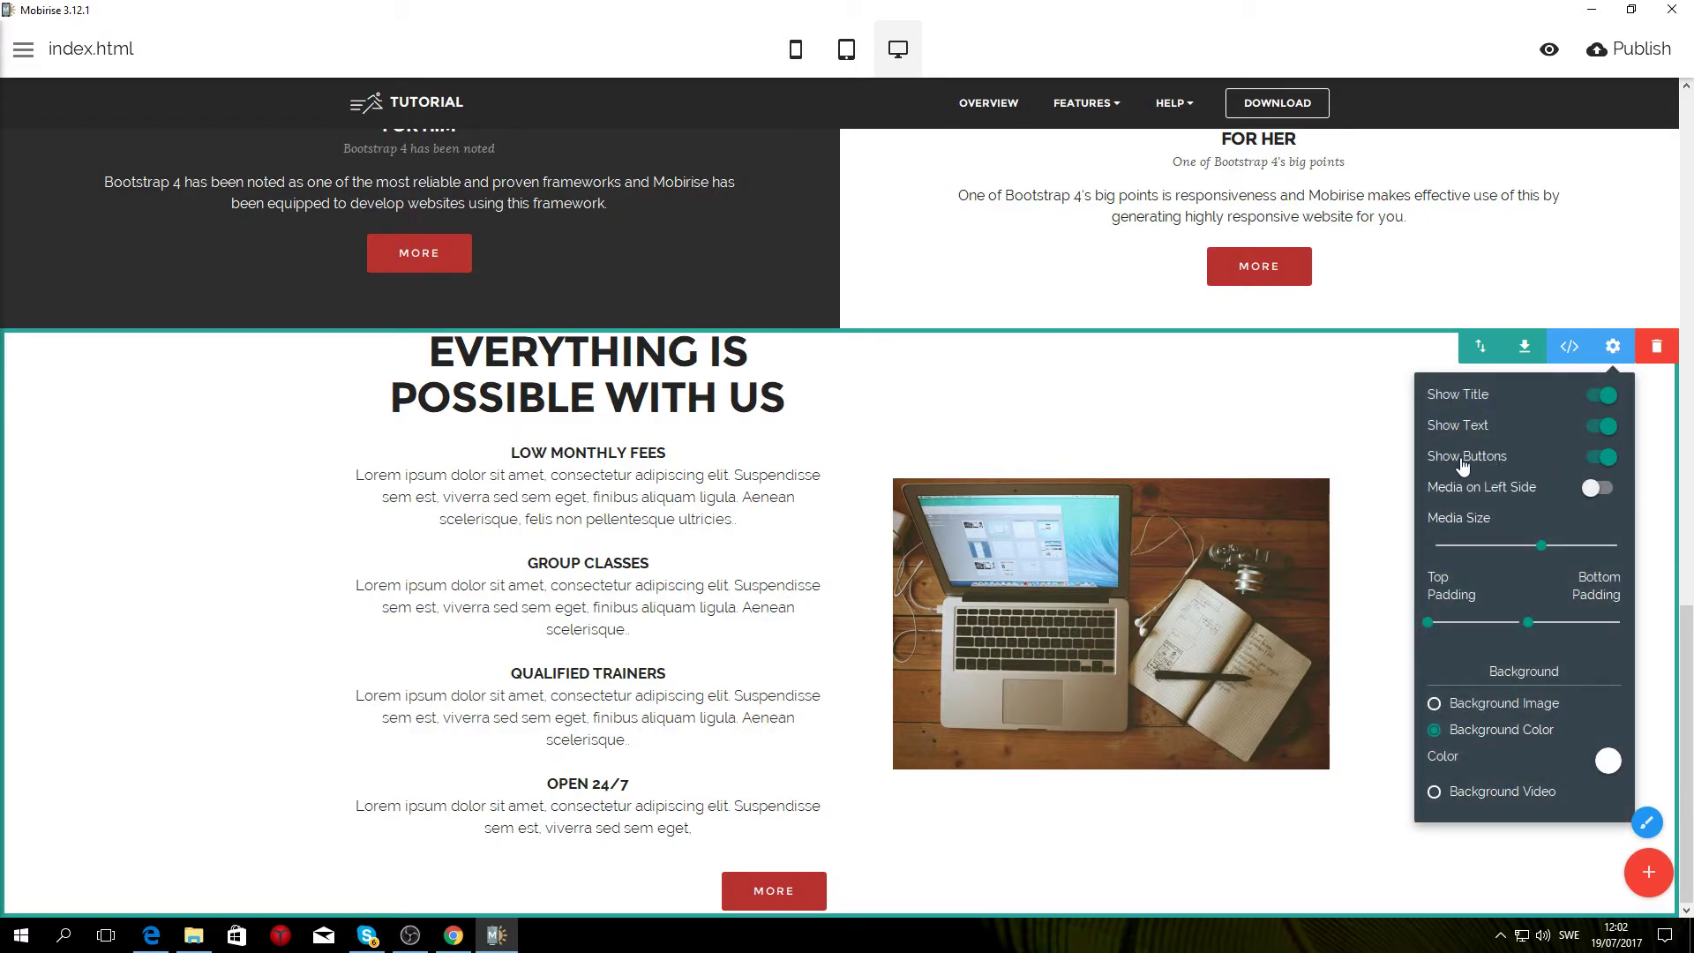
{"action": "left_click", "coordinate": [1599, 459]}
{"action": "left_click", "coordinate": [844, 492]}
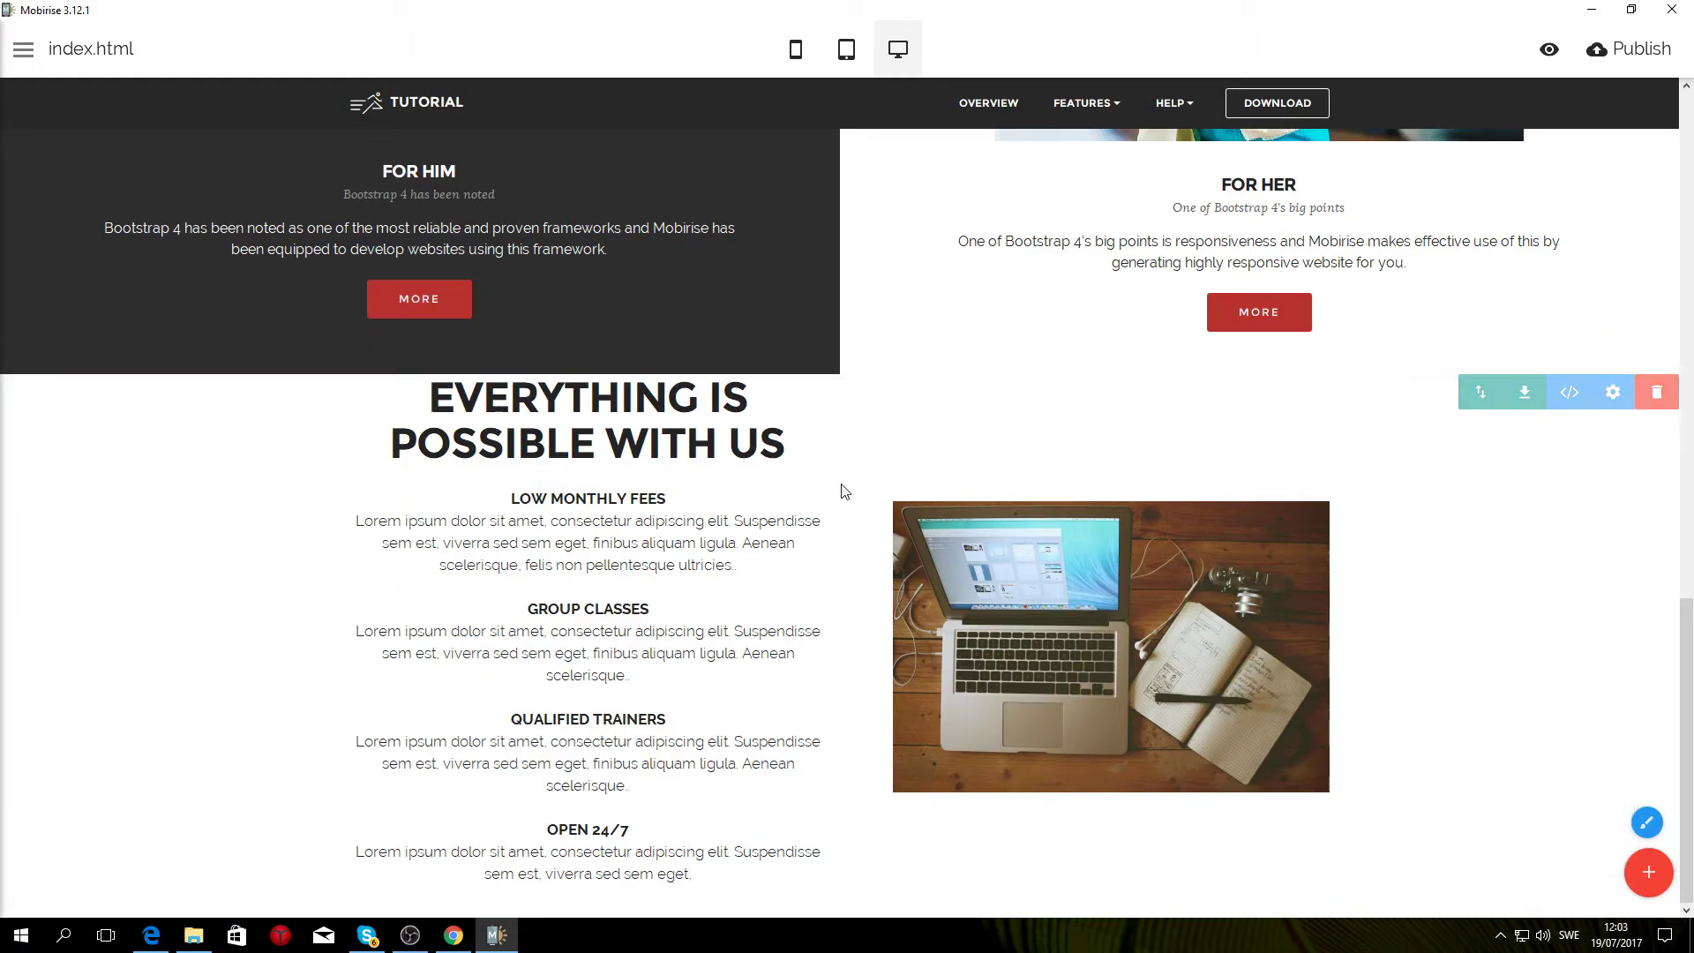
Step: Check the image placement on the finished page in Chrome and, back in Mobirise, turn on Media on Left Side for the intro block
{"action": "key", "text": "alt+Tab"}
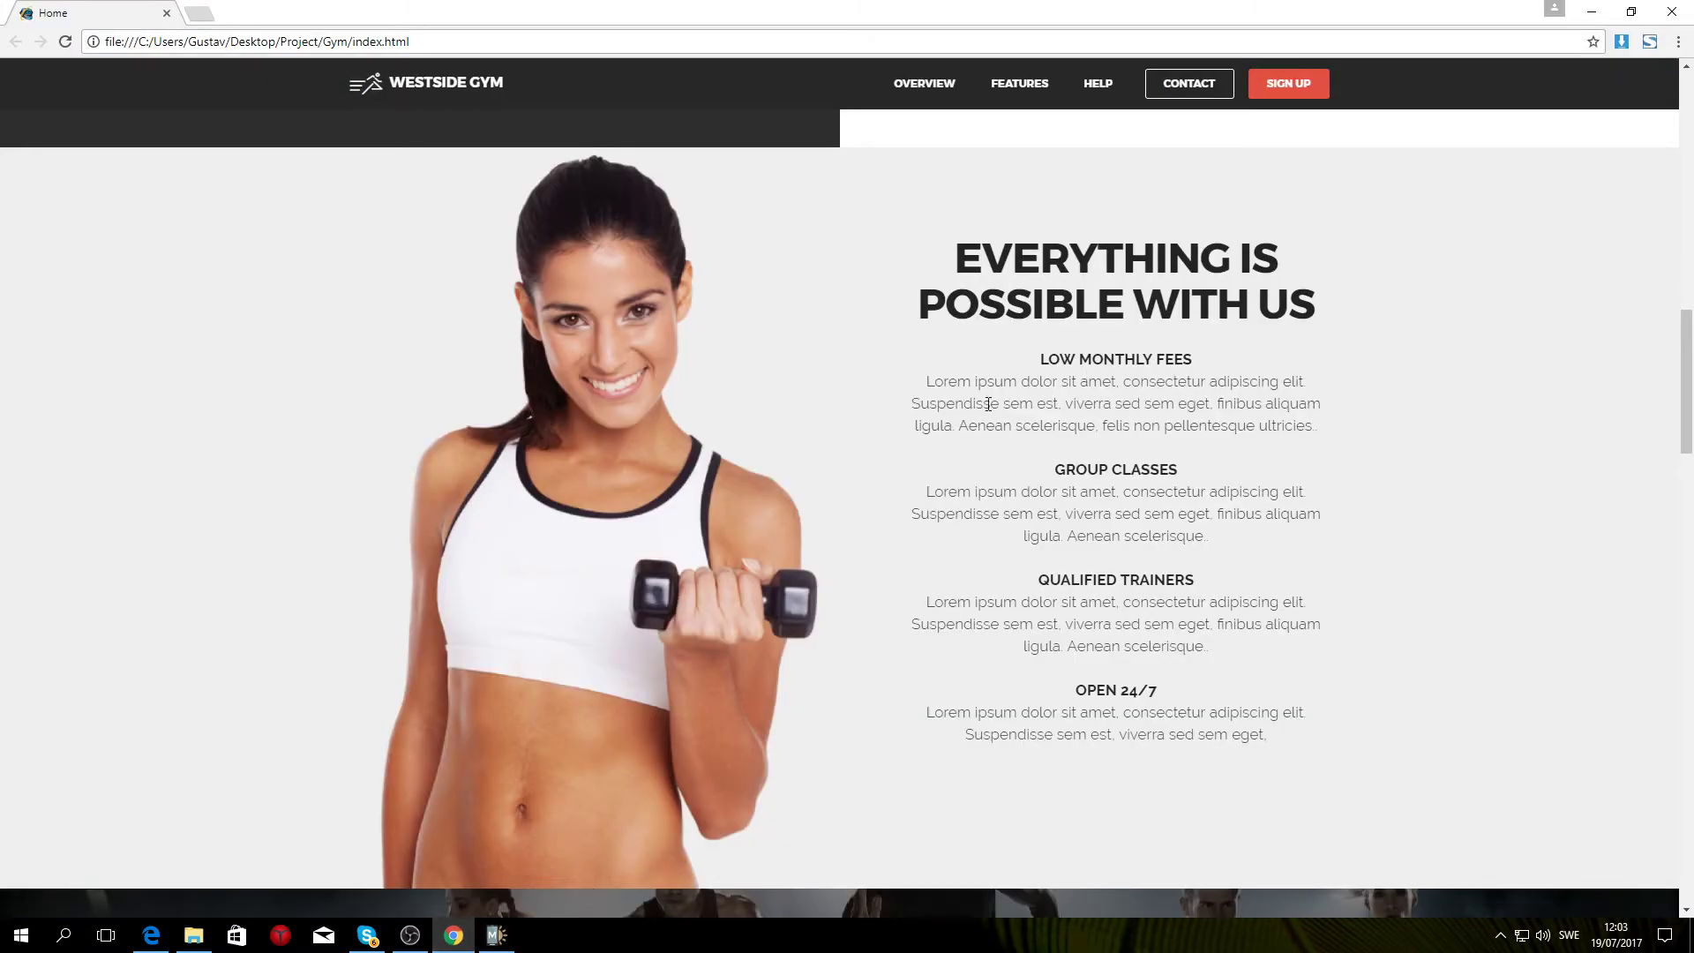
{"action": "left_click", "coordinate": [496, 934]}
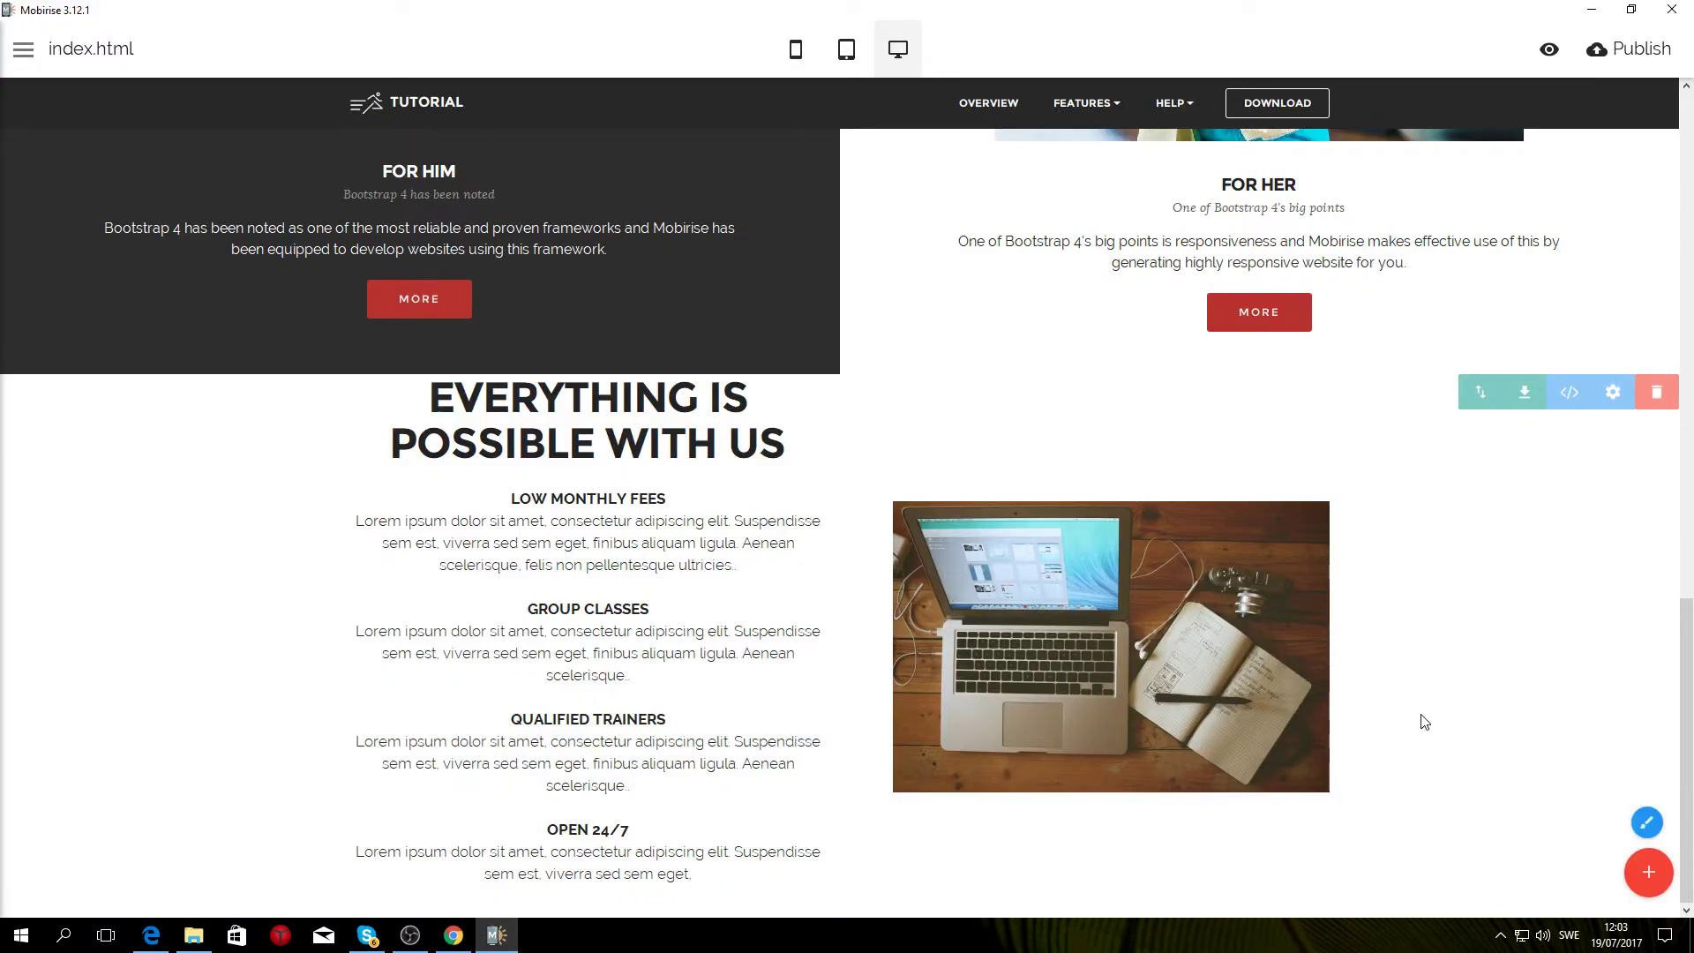
{"action": "left_click", "coordinate": [1614, 392]}
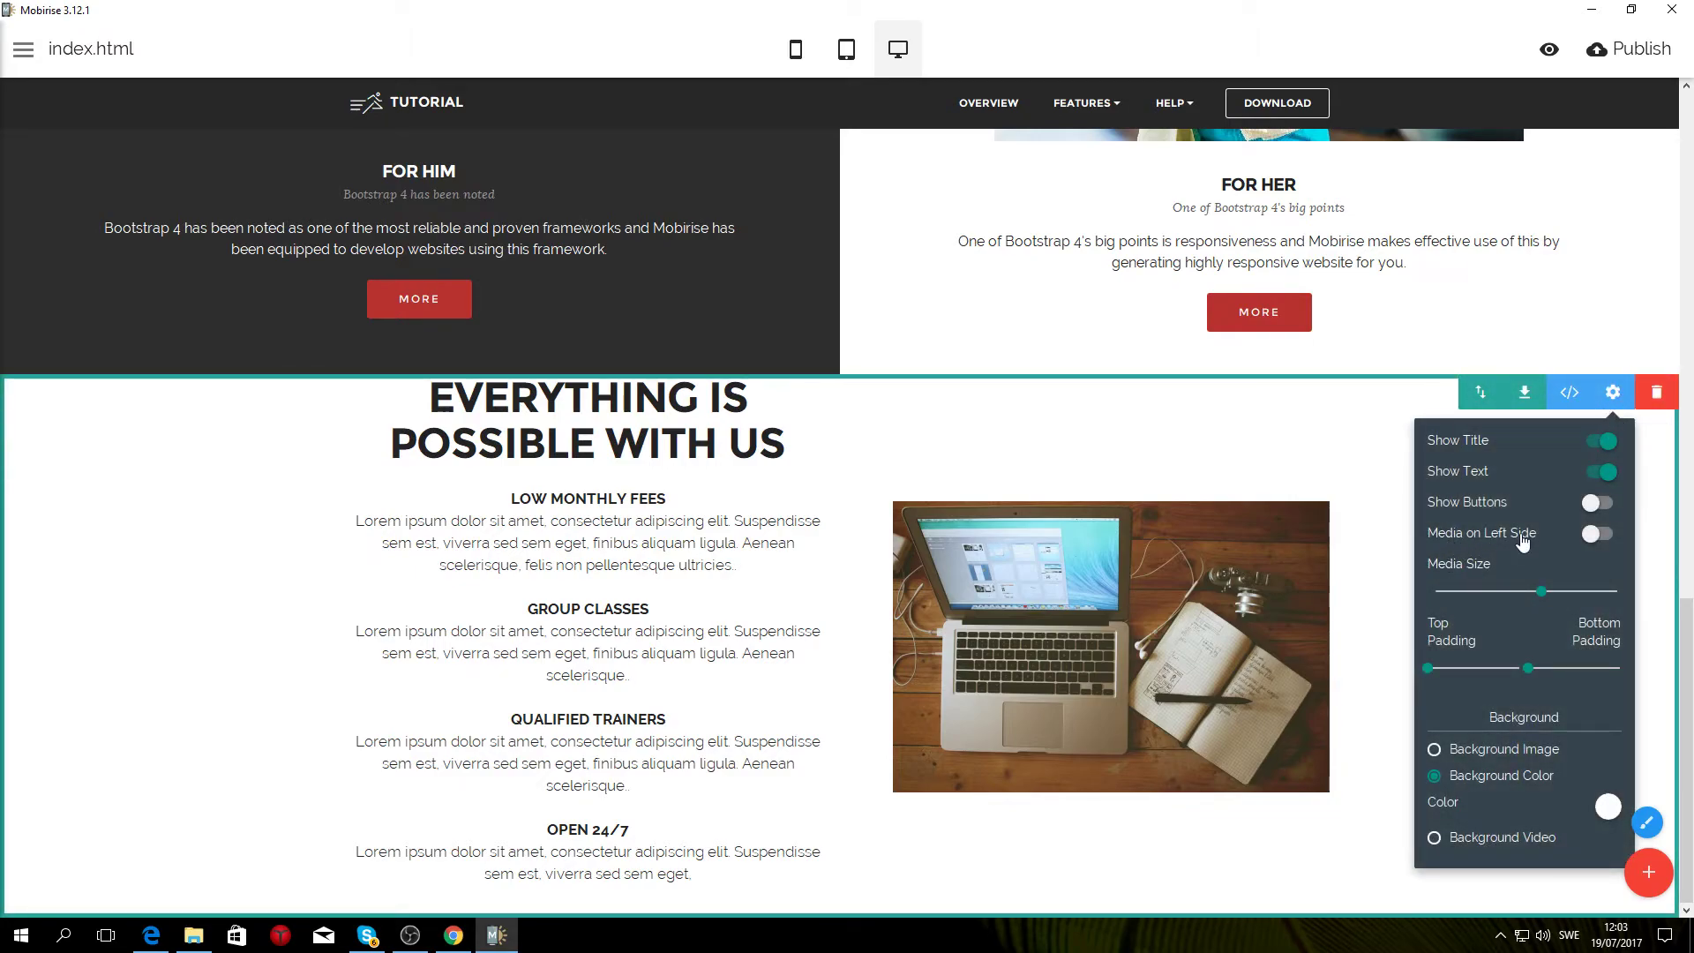
{"action": "left_click", "coordinate": [1598, 534]}
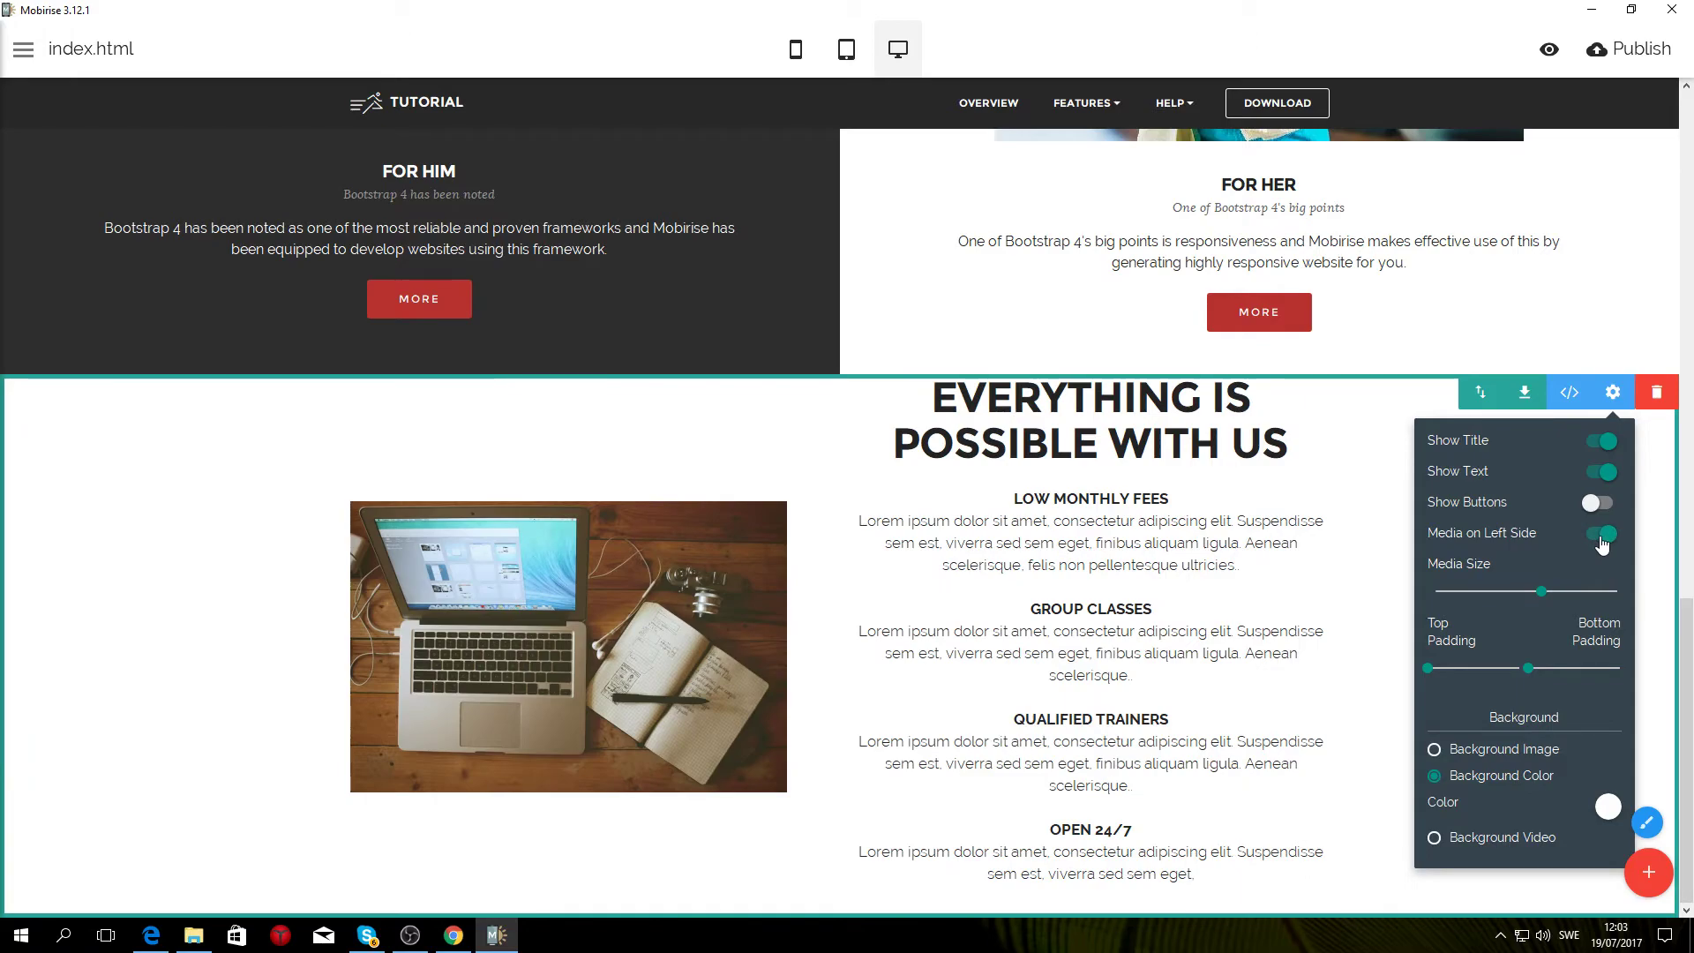
{"action": "left_click", "coordinate": [1352, 556]}
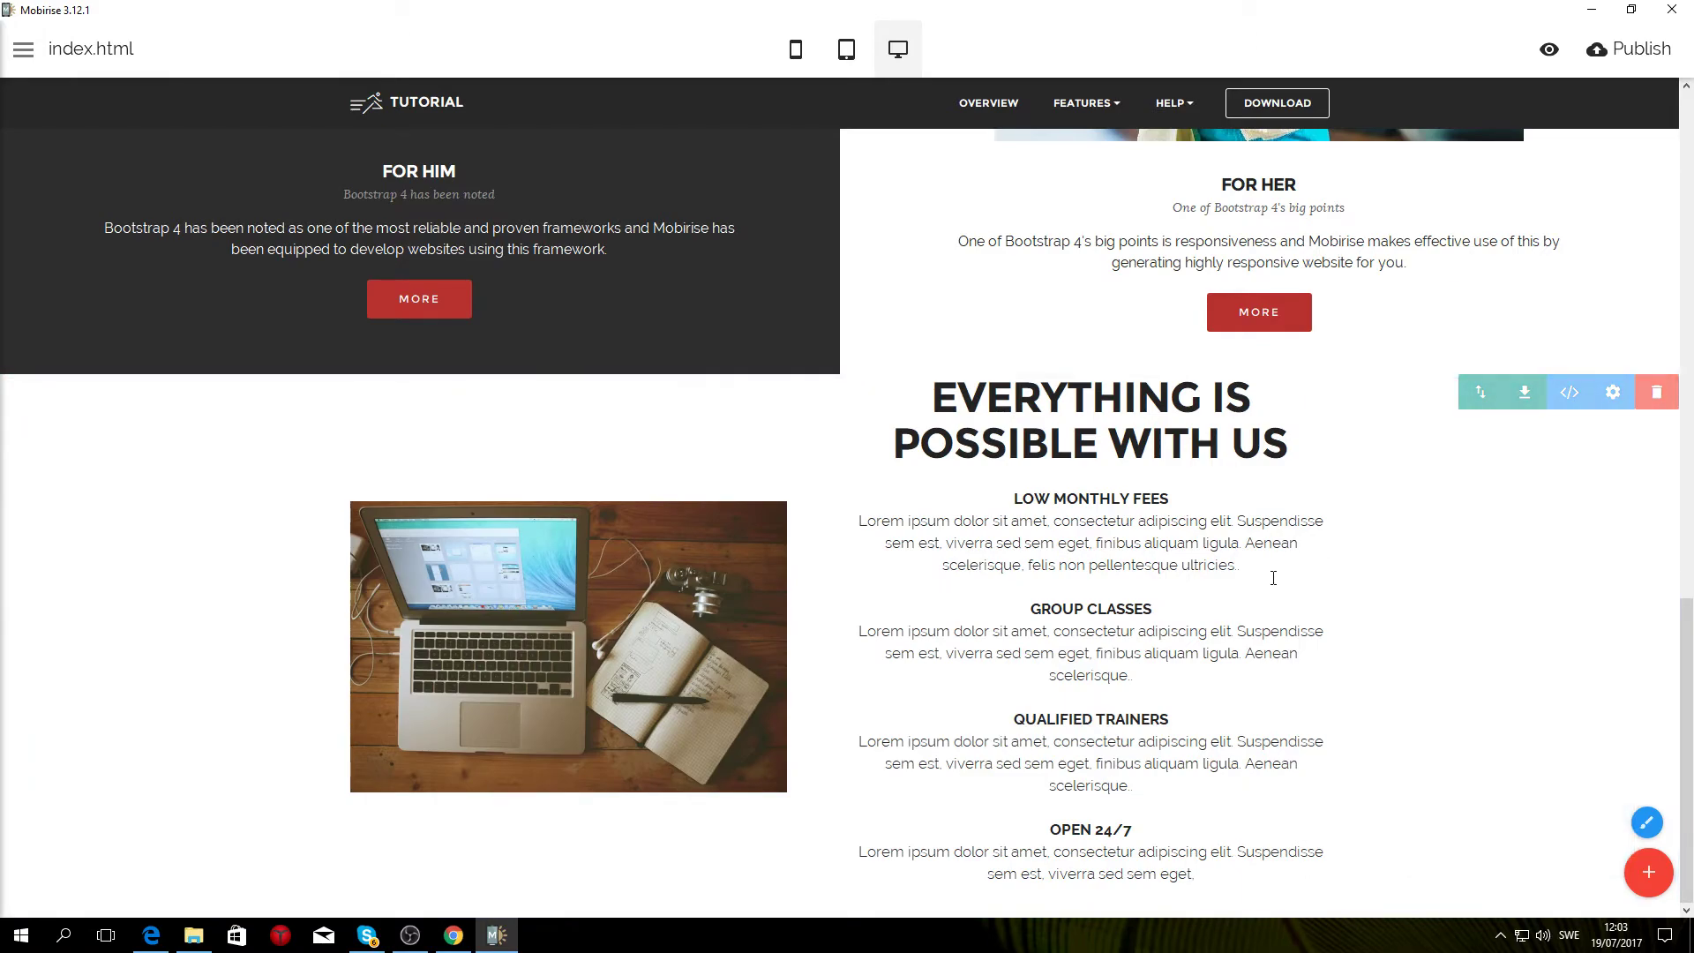
Step: Replace the intro block's laptop image with the picture of the woman holding a dumbbell from the computer
{"action": "left_click", "coordinate": [626, 602]}
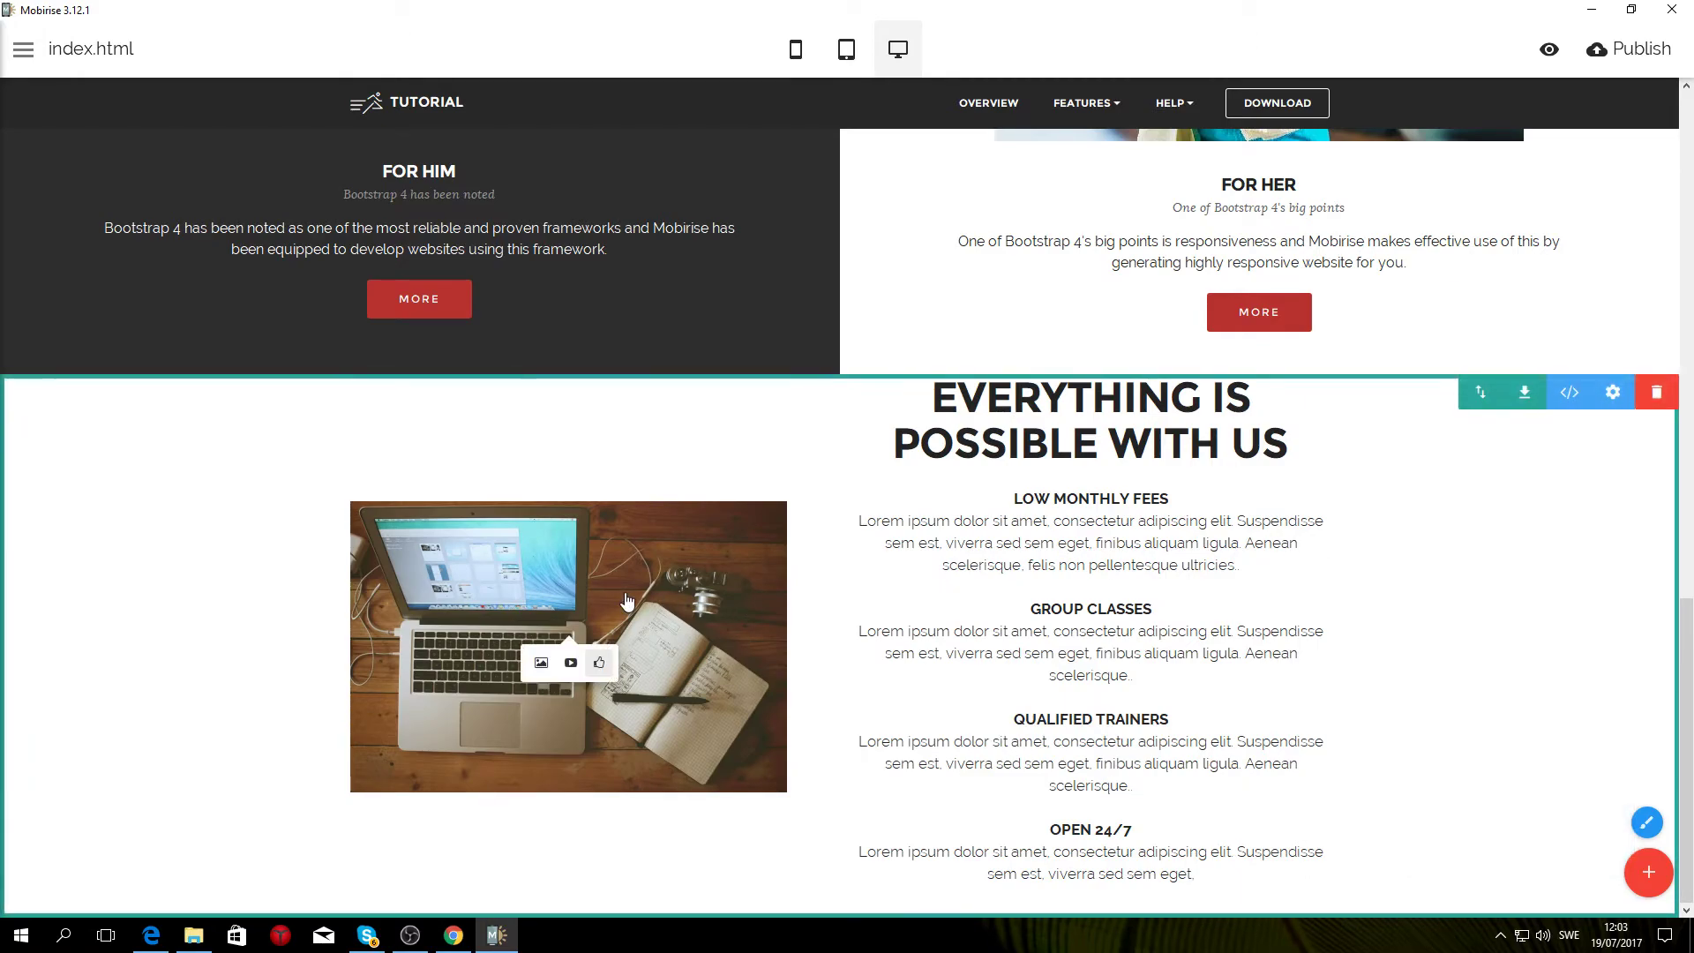
{"action": "left_click", "coordinate": [541, 664]}
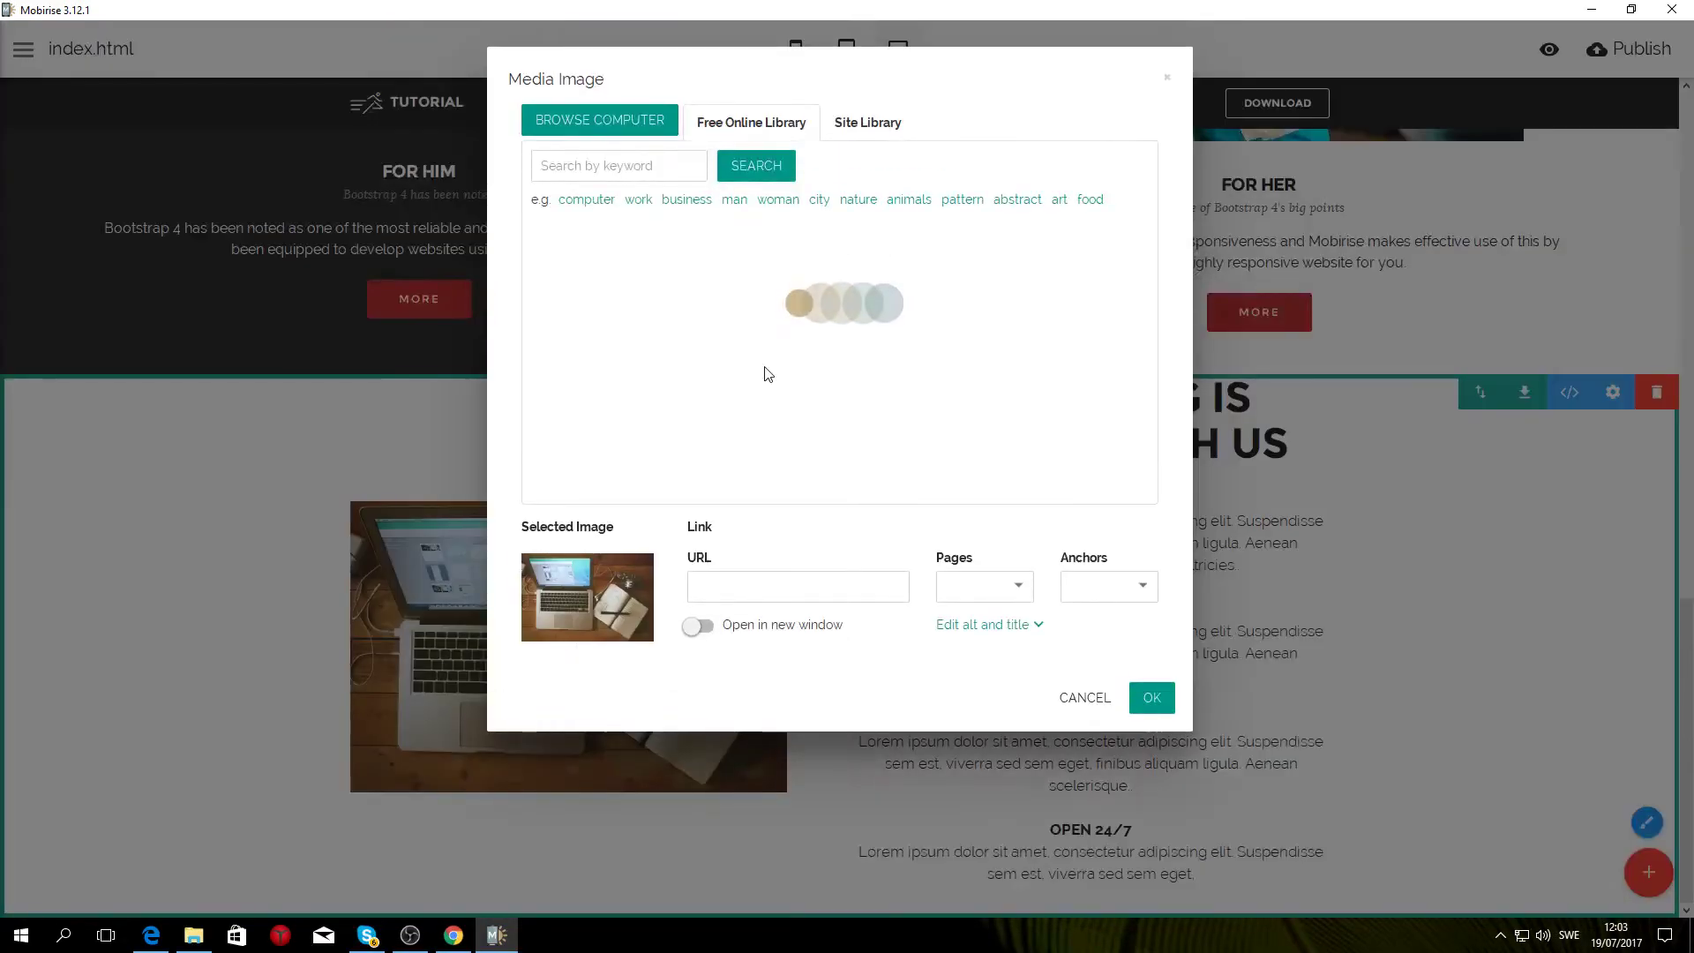
{"action": "left_click", "coordinate": [617, 120]}
{"action": "left_click", "coordinate": [210, 158]}
{"action": "left_click", "coordinate": [697, 468]}
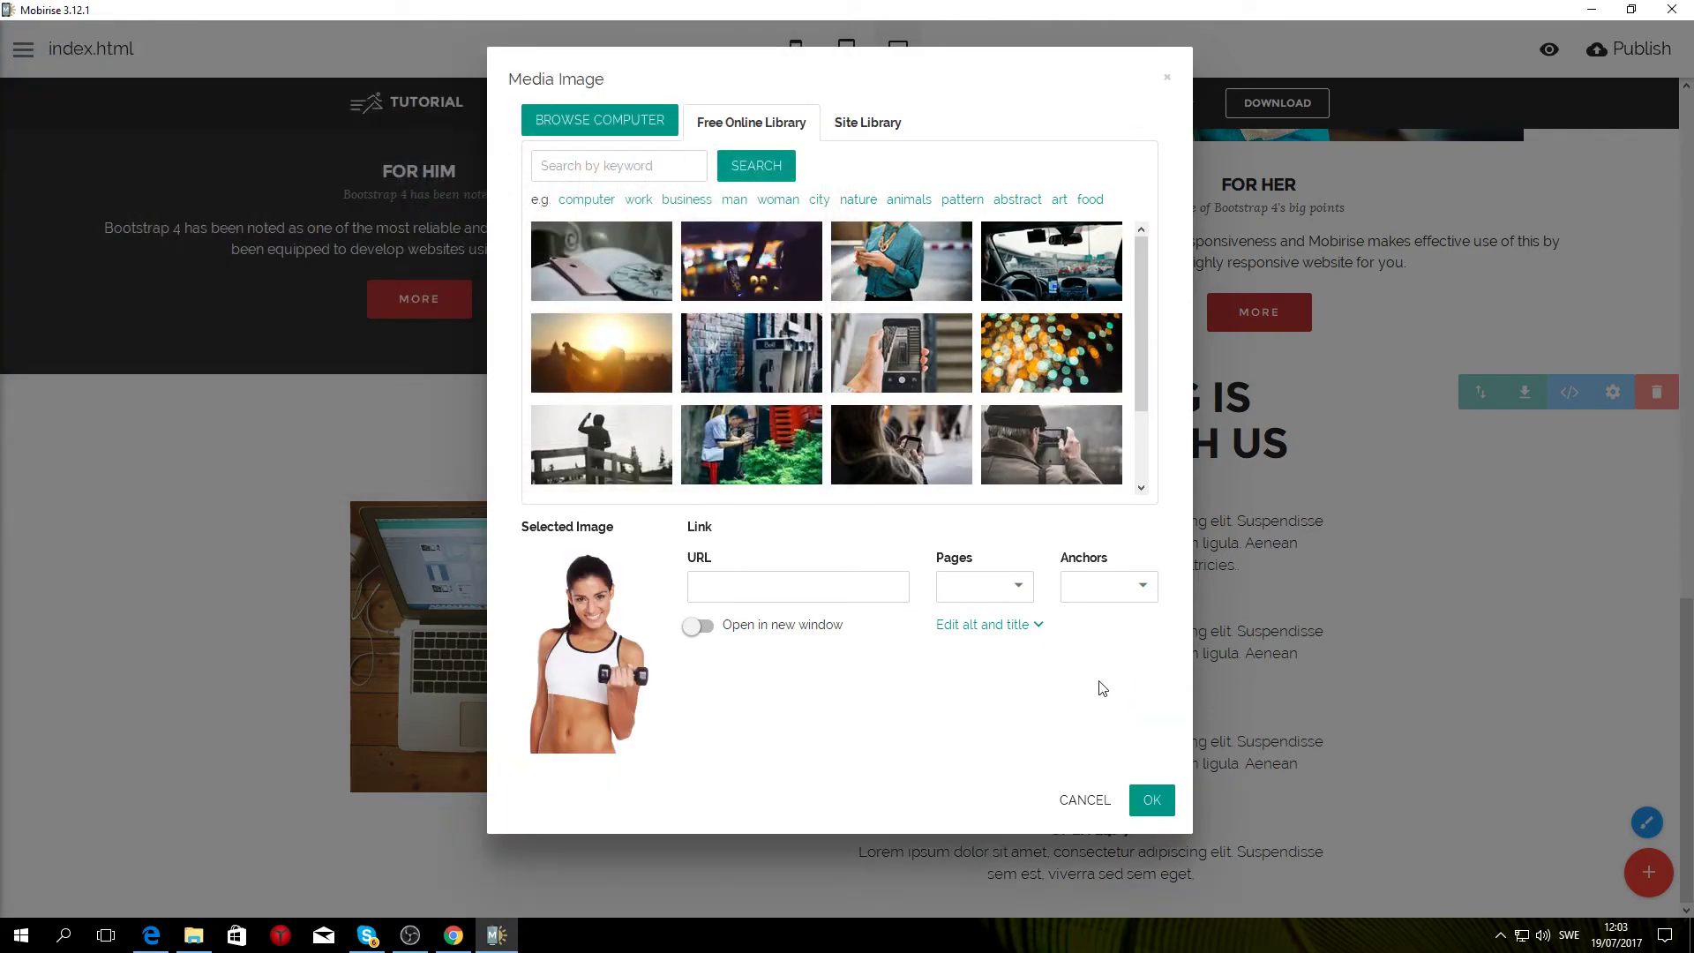
{"action": "left_click", "coordinate": [1152, 799]}
{"action": "scroll", "coordinate": [785, 598], "scroll_direction": "down", "scroll_amount": 1}
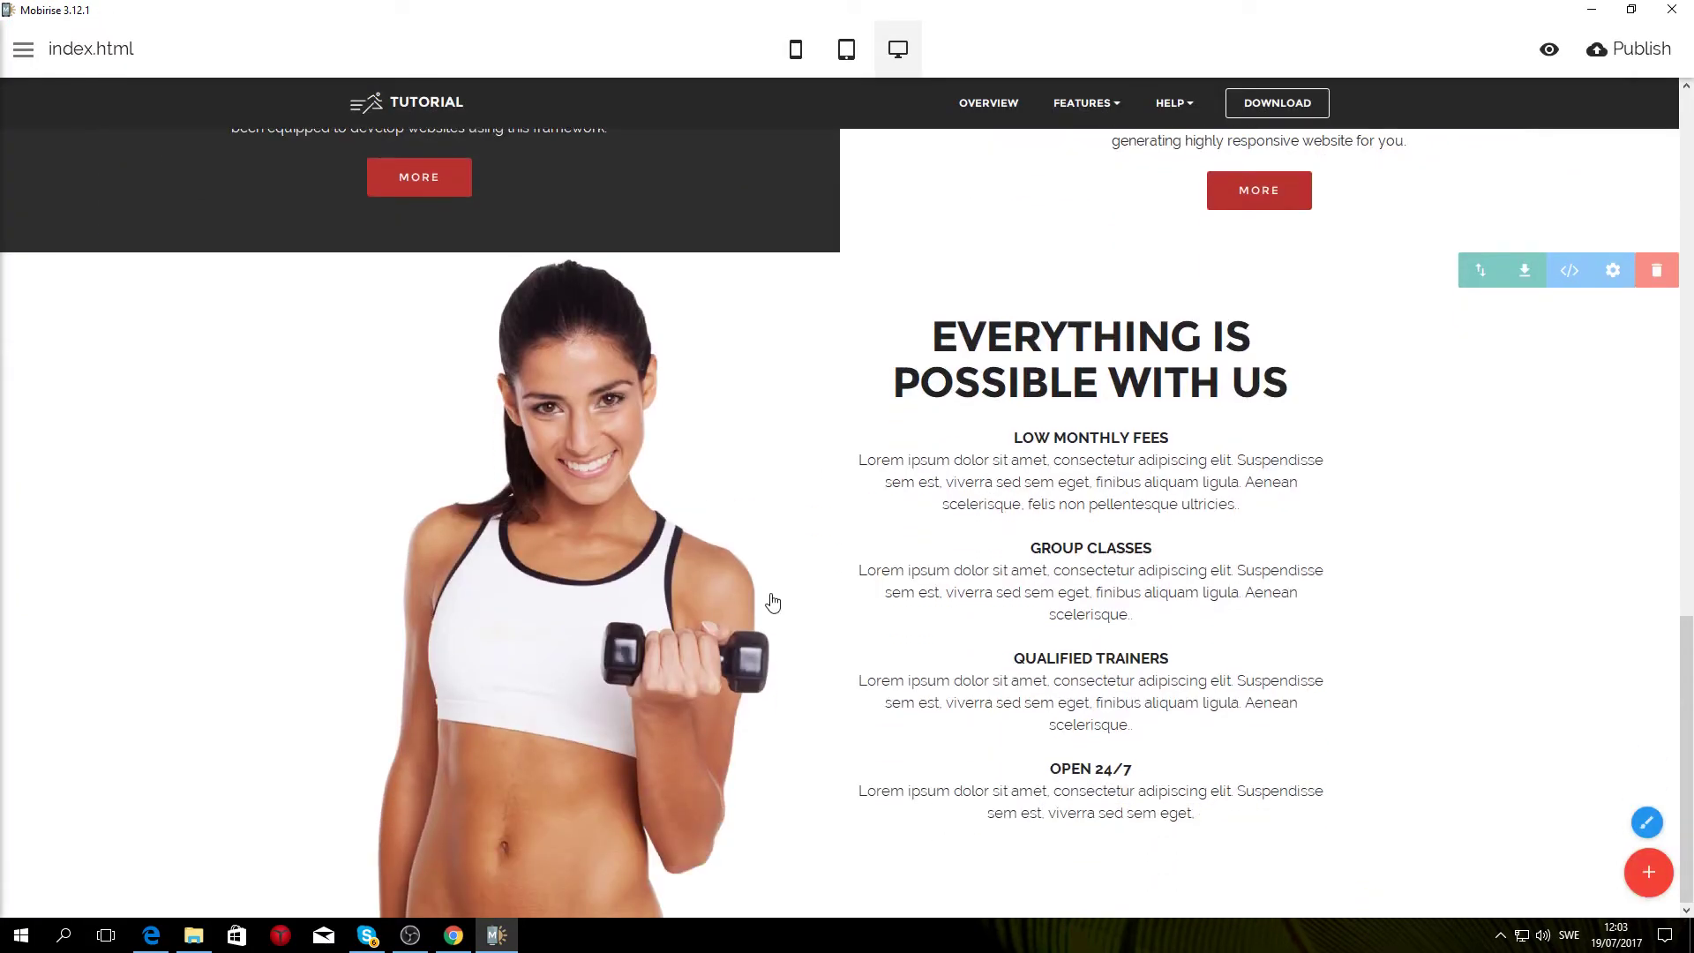
Step: Compare the image size with the finished page in Chrome and, back in Mobirise, slightly increase the Media Size of the EVERYTHING IS POSSIBLE WITH US block
{"action": "left_click", "coordinate": [453, 935]}
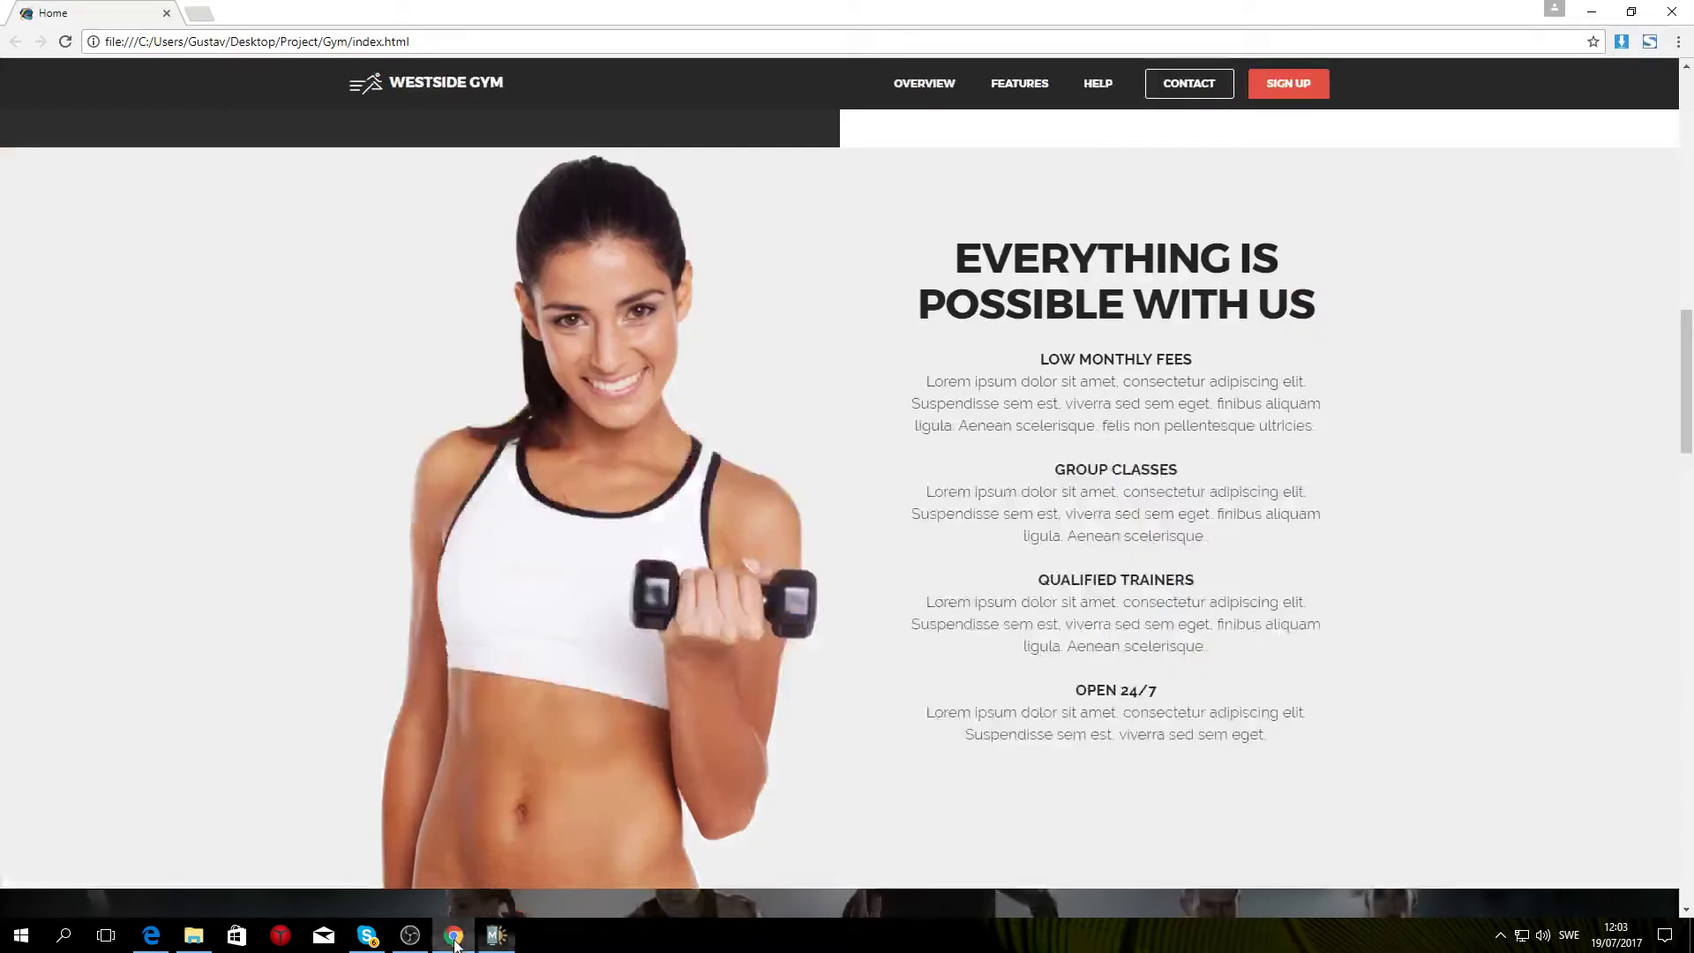
{"action": "left_click", "coordinate": [508, 937]}
{"action": "mouse_move", "coordinate": [1552, 283]}
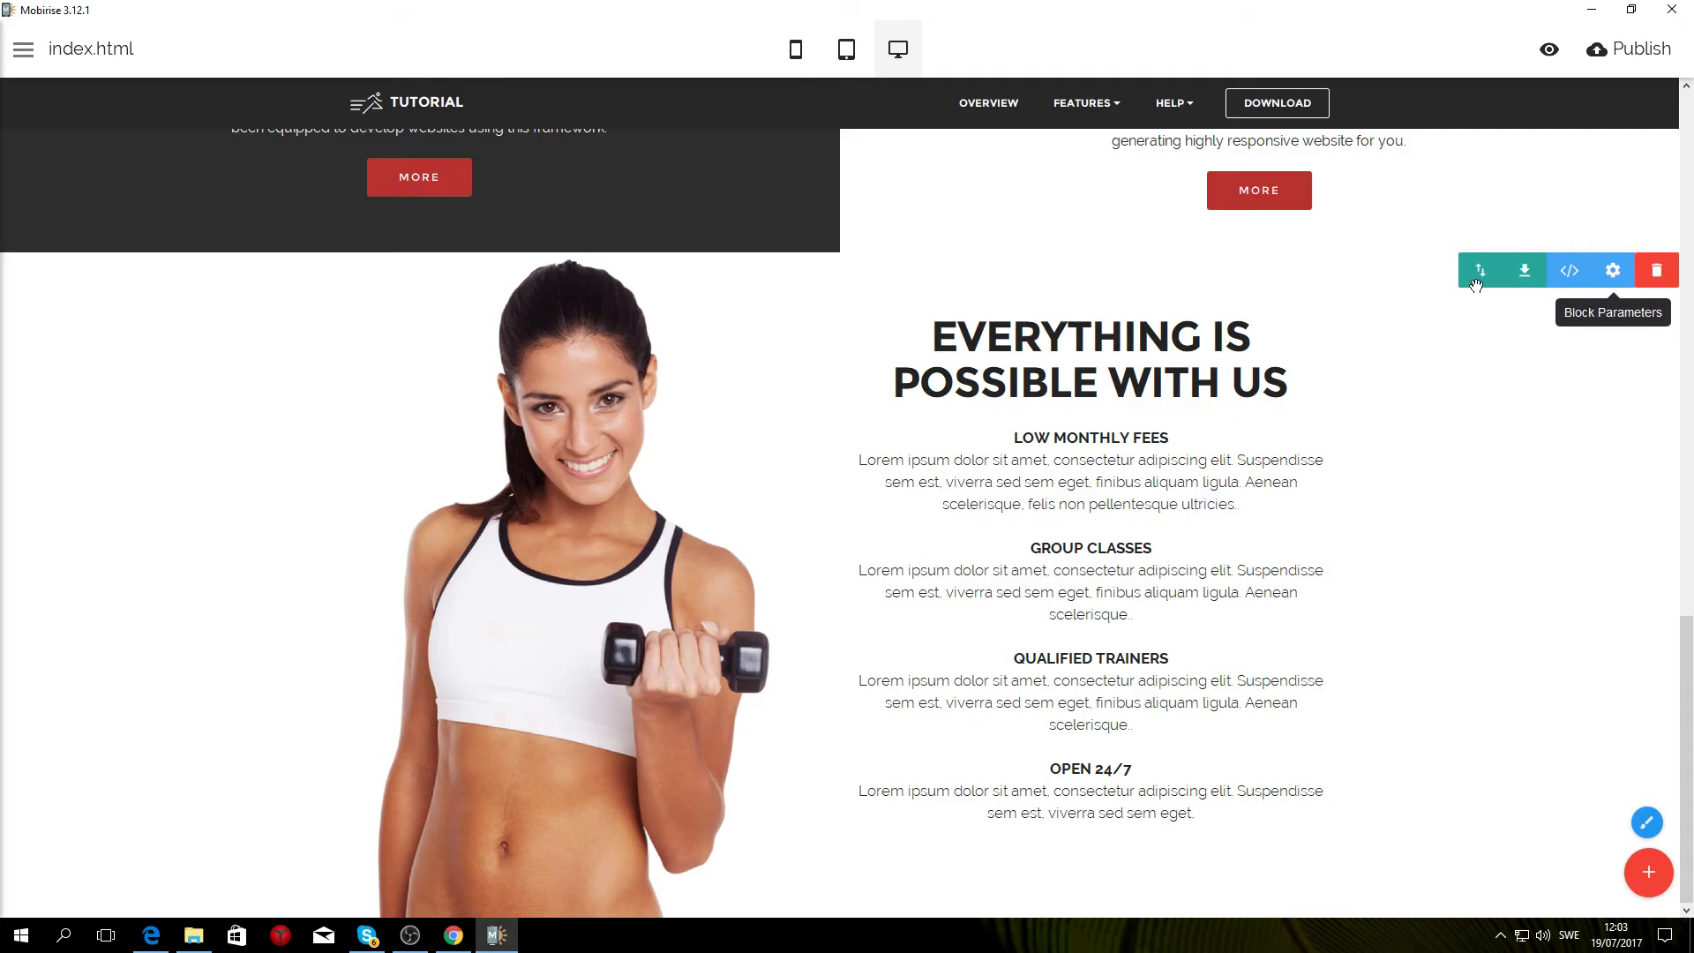
{"action": "left_click", "coordinate": [1614, 274]}
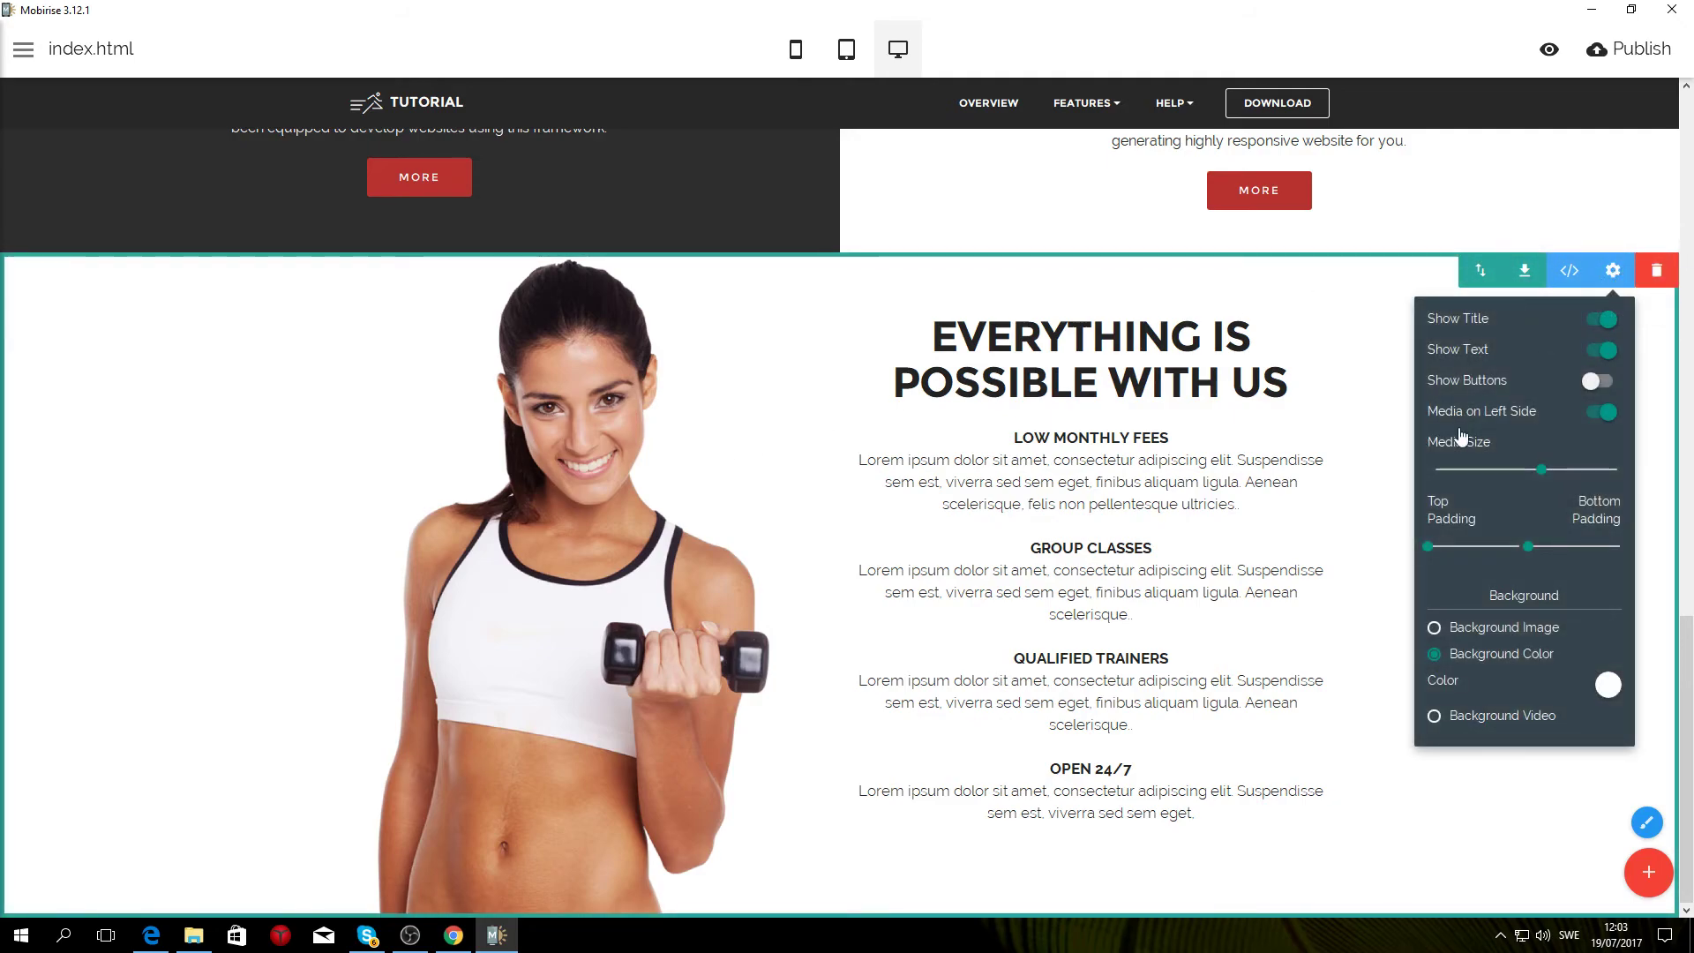
{"action": "left_click_drag", "start_coordinate": [1540, 468], "coordinate": [1566, 469]}
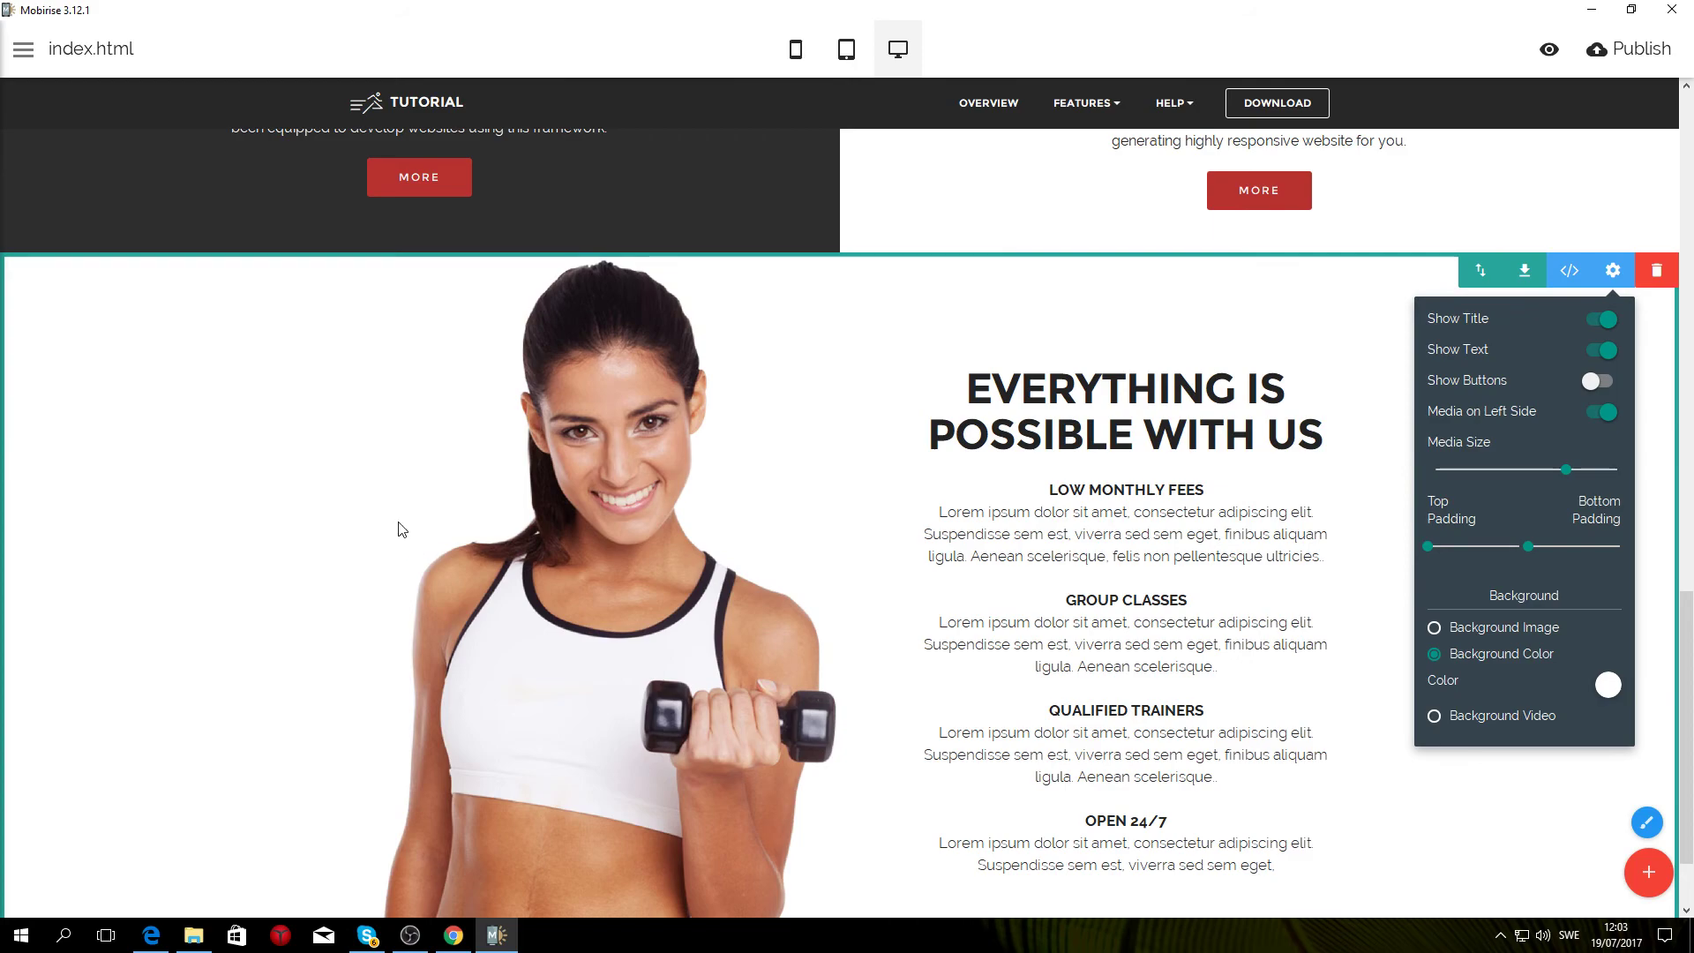
{"action": "left_click", "coordinate": [386, 559]}
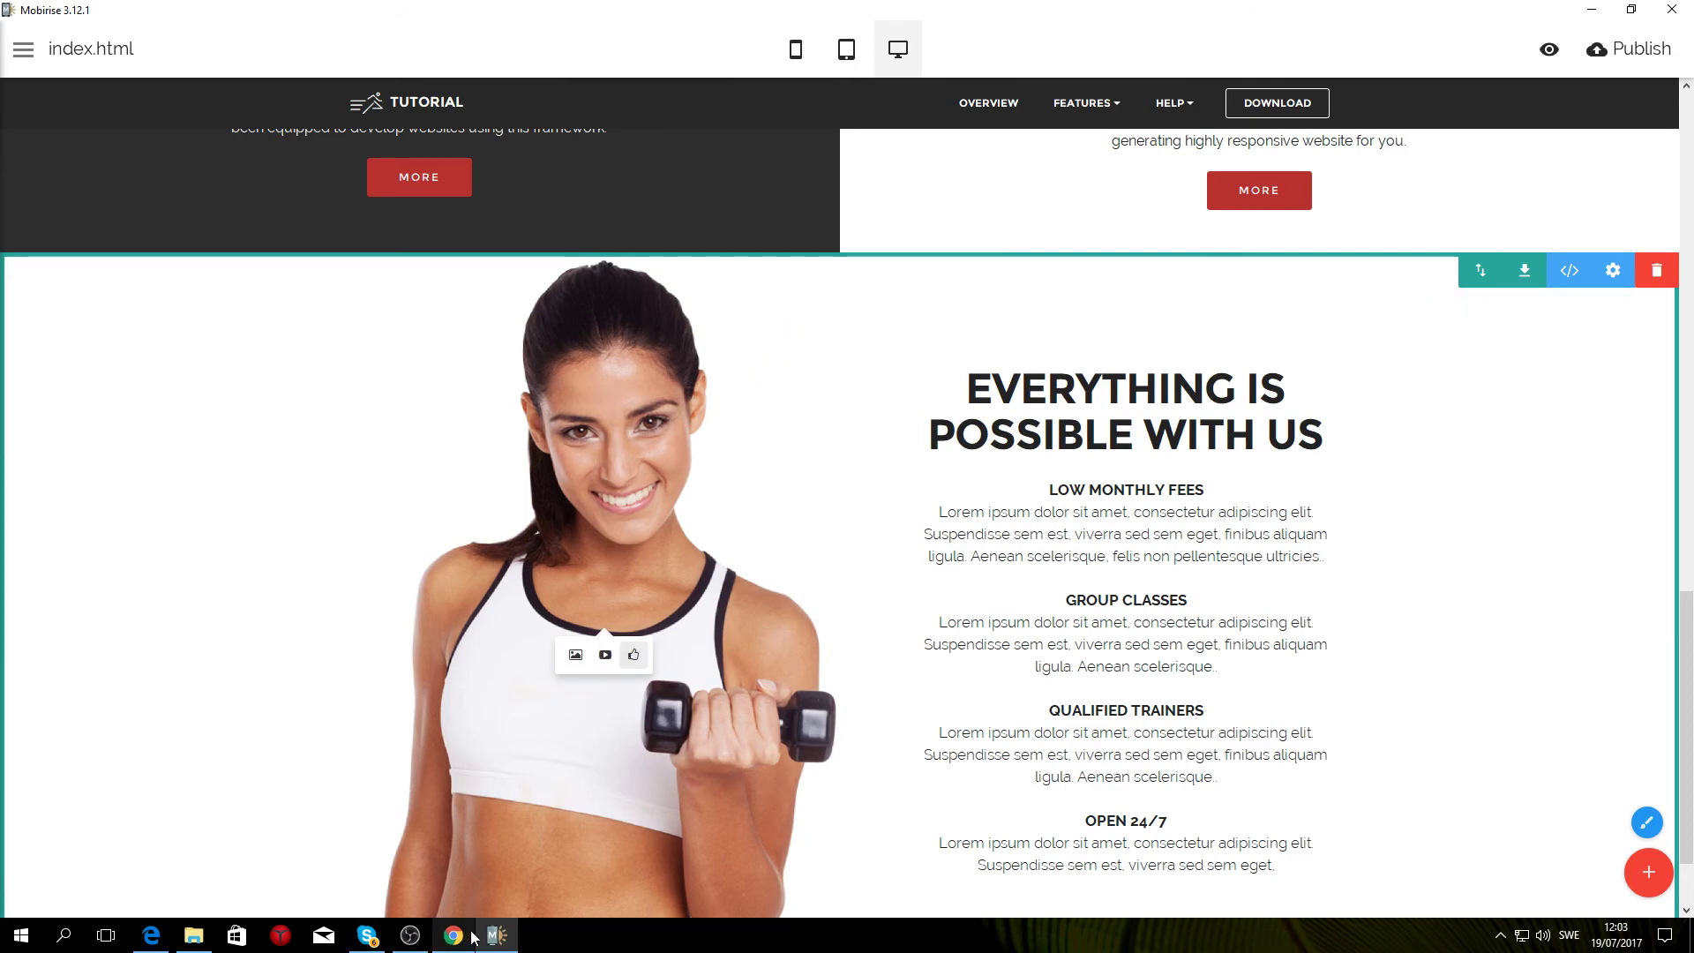
{"action": "scroll", "coordinate": [897, 651], "scroll_direction": "up", "scroll_amount": 5}
{"action": "scroll", "coordinate": [897, 651], "scroll_direction": "up", "scroll_amount": 3}
{"action": "scroll", "coordinate": [897, 650], "scroll_direction": "down", "scroll_amount": 9}
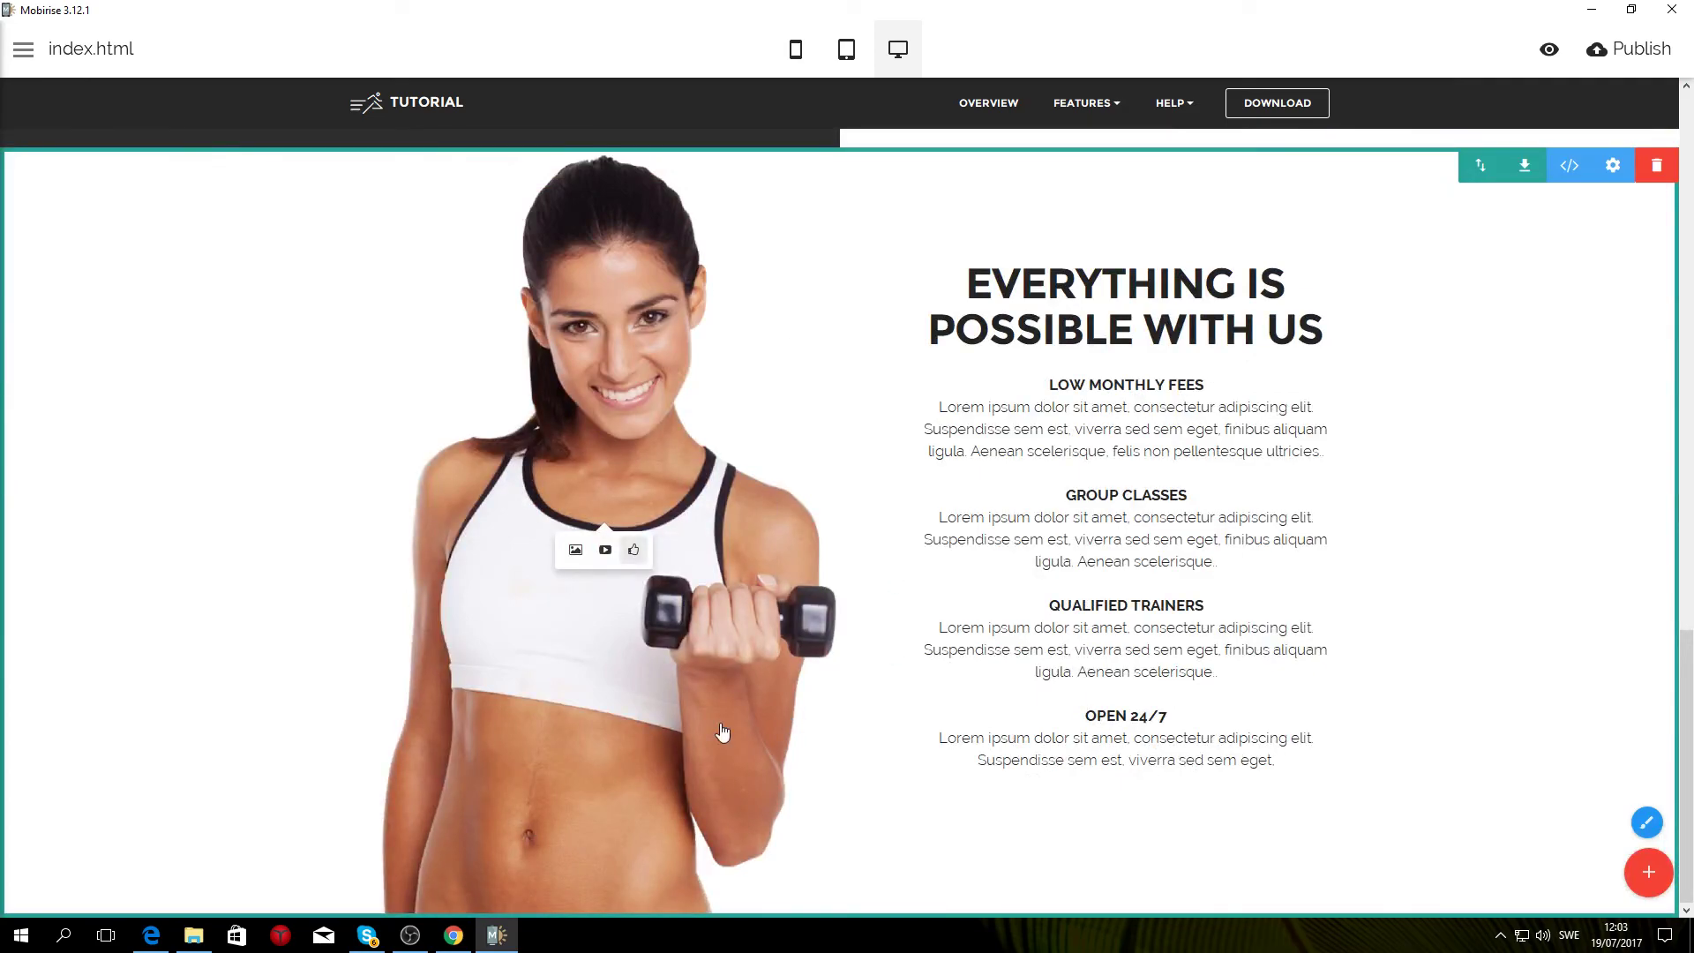
Step: Switch to the finished page in Chrome and examine the EVERYTHING IS POSSIBLE WITH US block and the OUR CLASSES section below it
{"action": "left_click", "coordinate": [453, 934]}
{"action": "scroll", "coordinate": [596, 724], "scroll_direction": "down", "scroll_amount": 6}
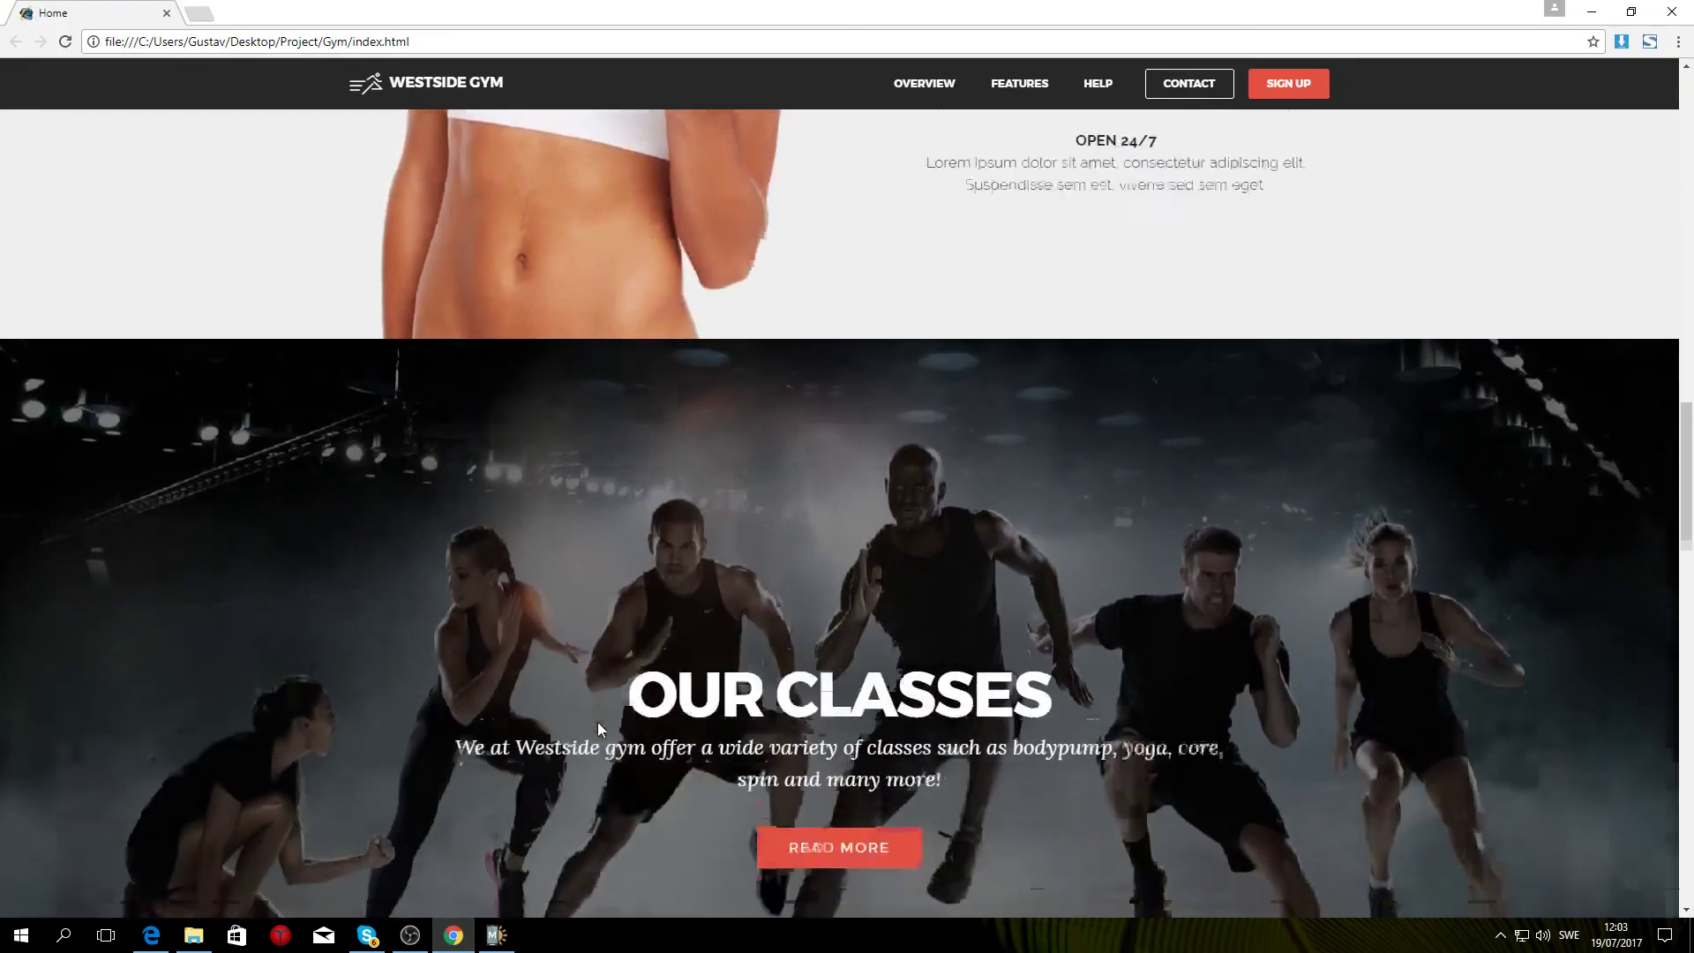
{"action": "scroll", "coordinate": [597, 721], "scroll_direction": "down", "scroll_amount": 20}
{"action": "scroll", "coordinate": [596, 722], "scroll_direction": "up", "scroll_amount": 20}
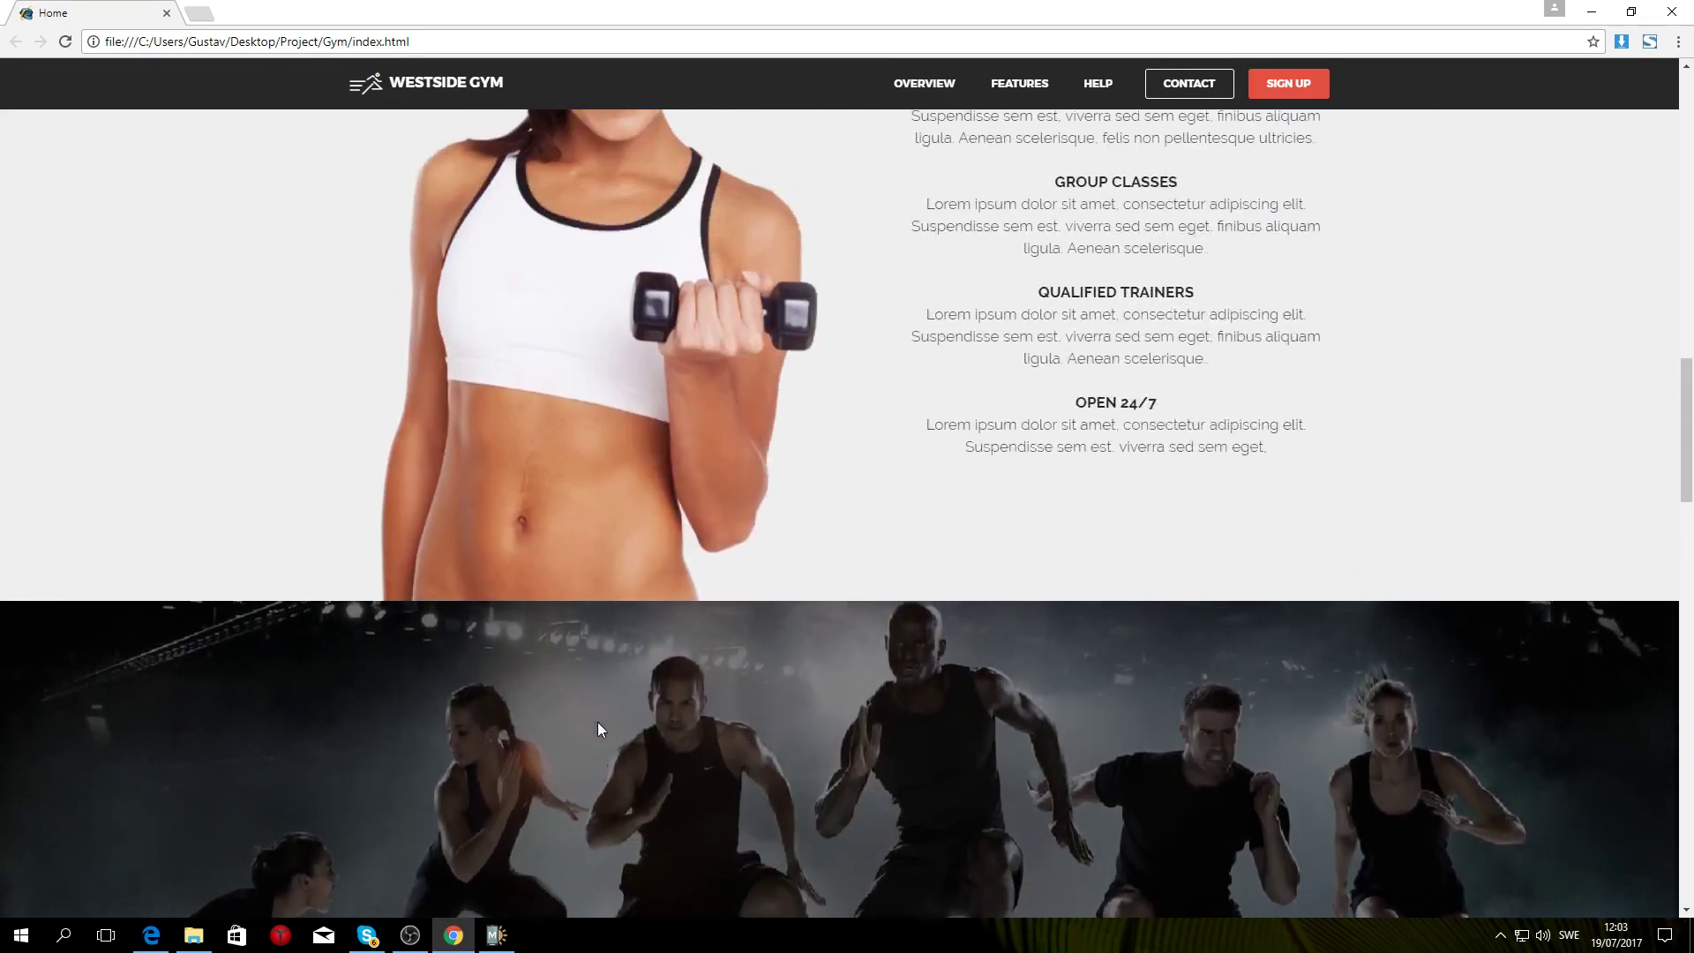